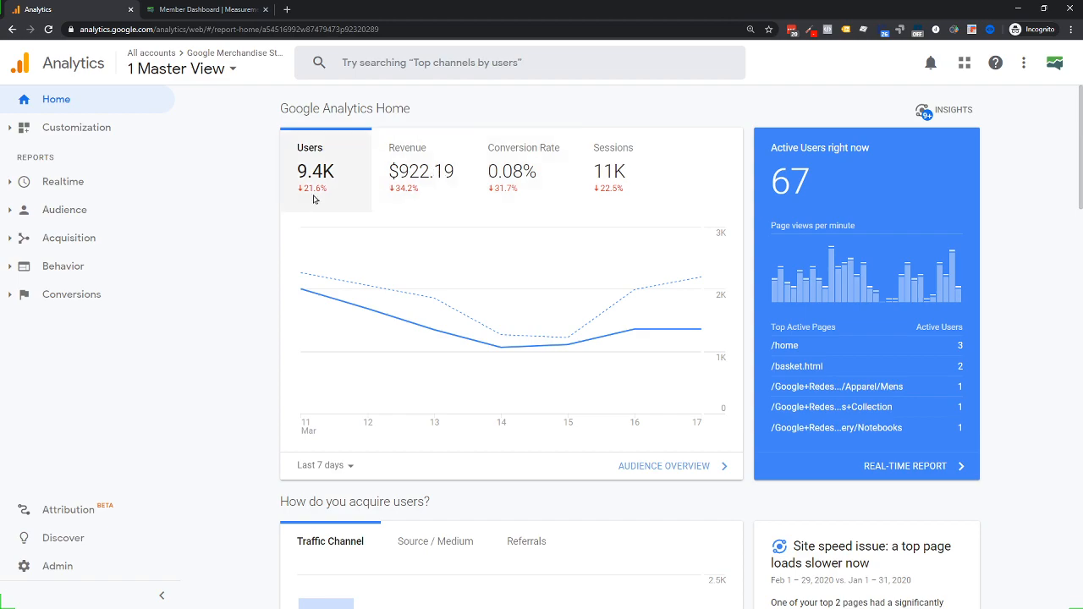
Open the Conversions > Ecommerce > Product Performance report
{"action": "scroll", "coordinate": [399, 246], "scroll_direction": "down", "scroll_amount": 3}
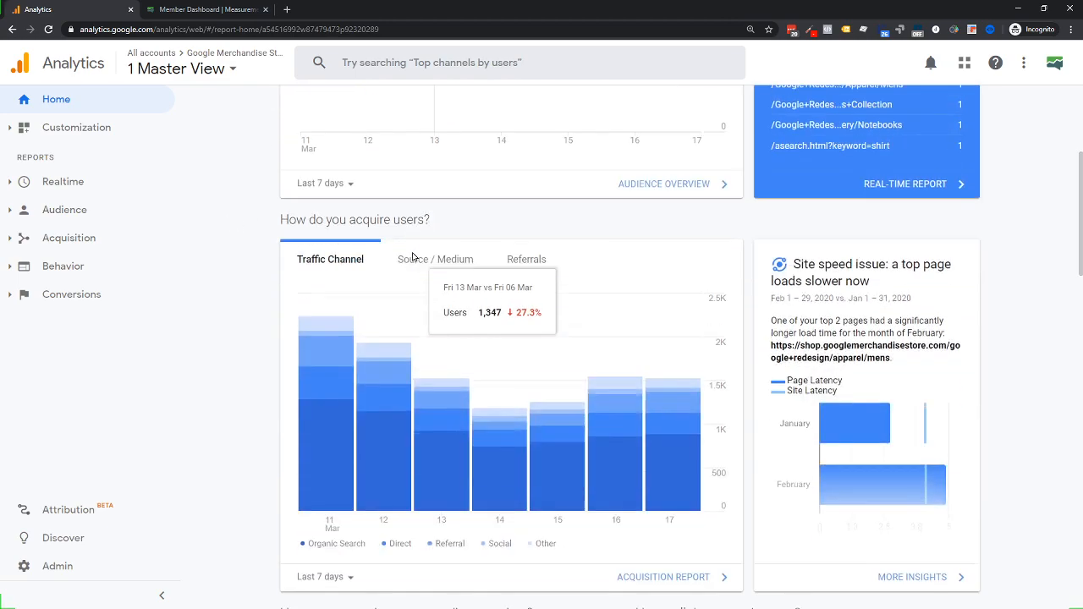
{"action": "scroll", "coordinate": [411, 254], "scroll_direction": "up", "scroll_amount": 3}
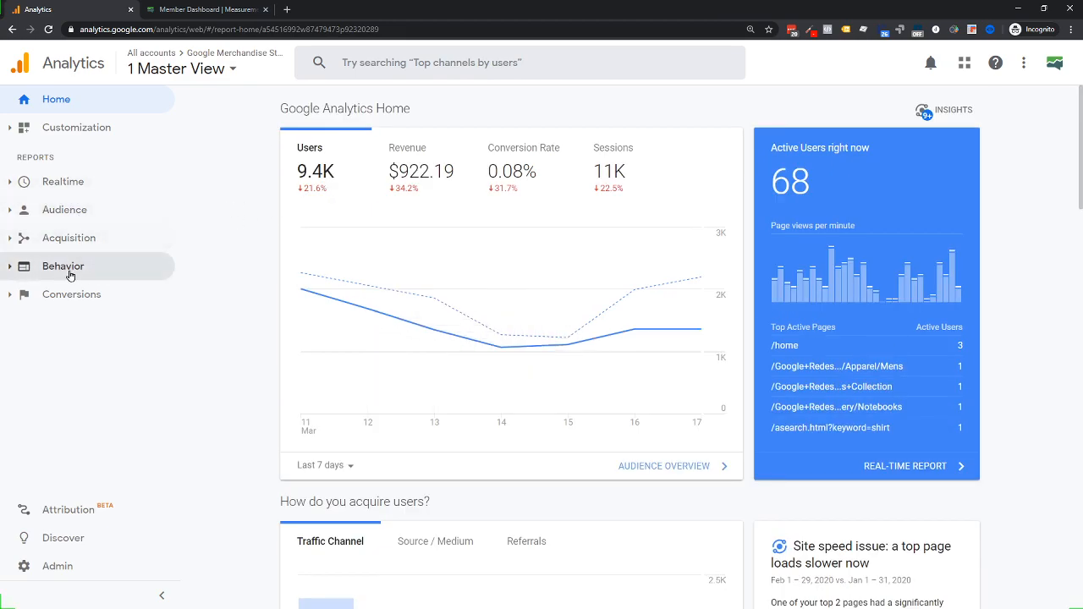
{"action": "left_click", "coordinate": [53, 270]}
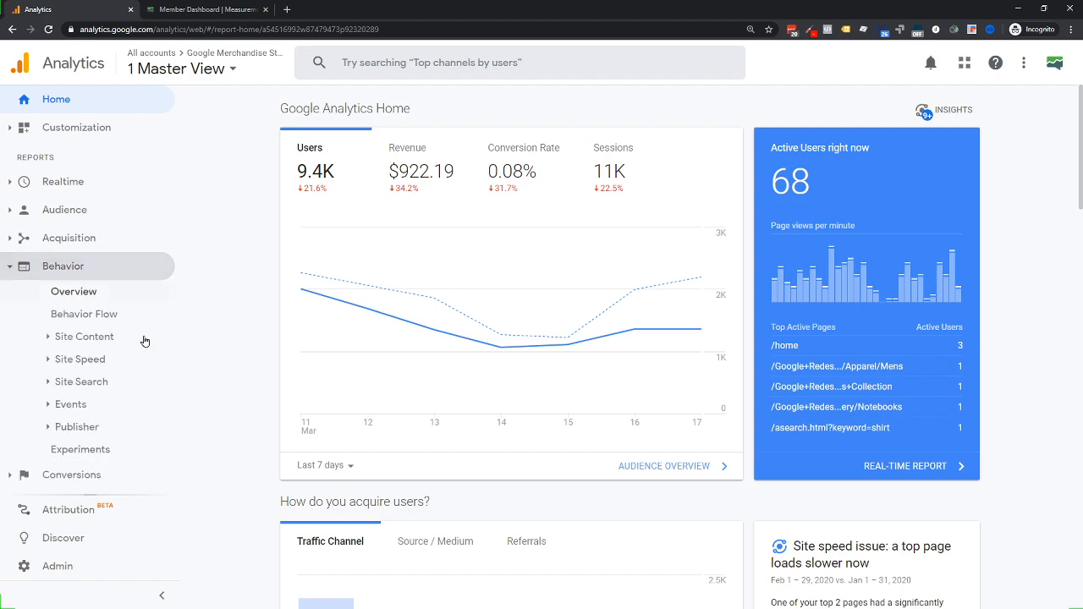
{"action": "left_click", "coordinate": [75, 472]}
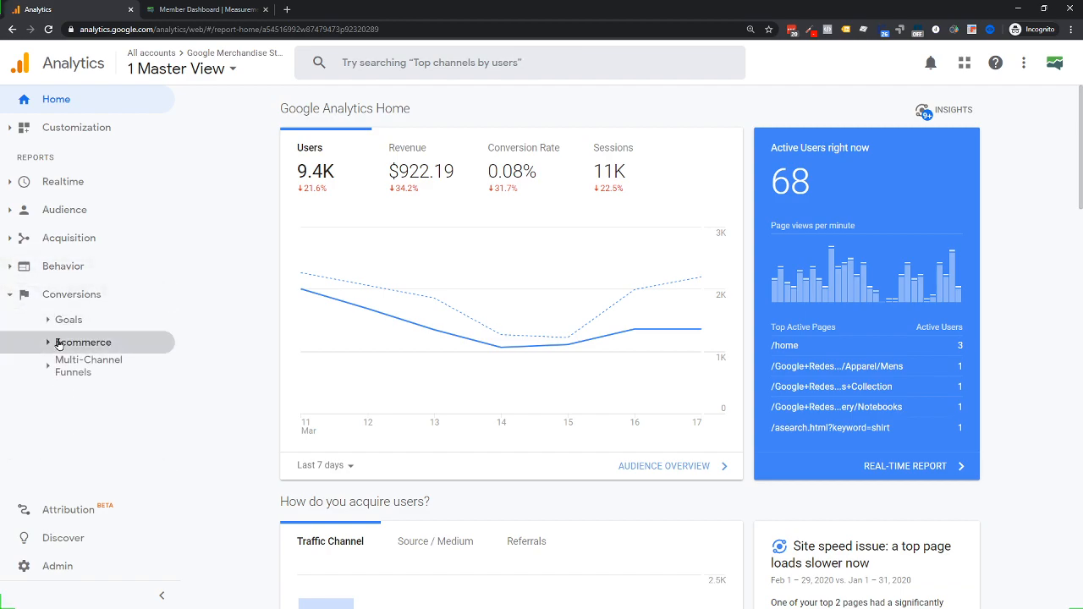
{"action": "left_click", "coordinate": [87, 342]}
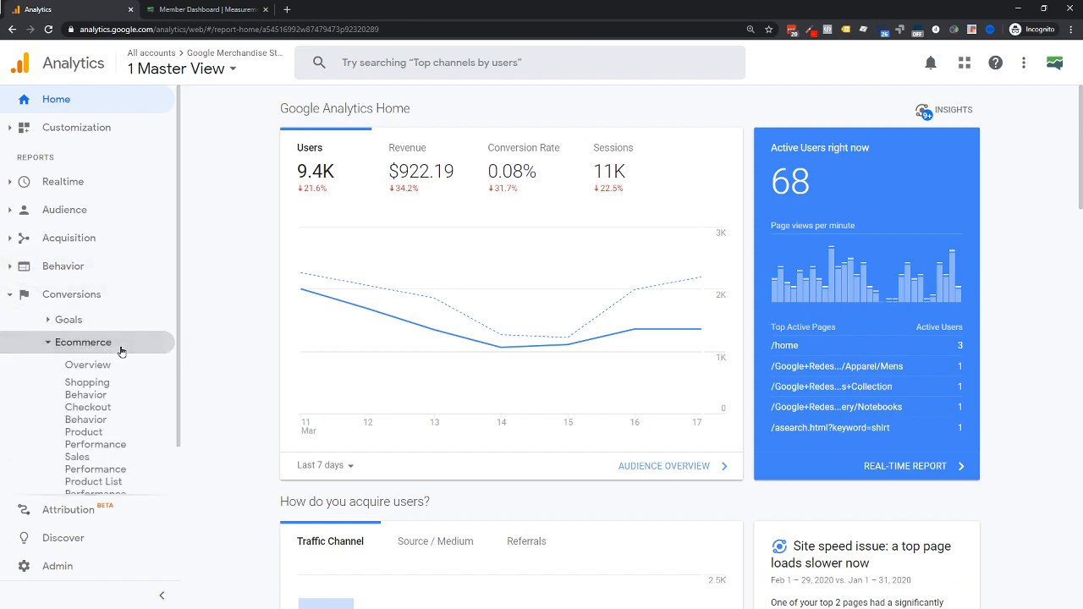
{"action": "left_click", "coordinate": [119, 437]}
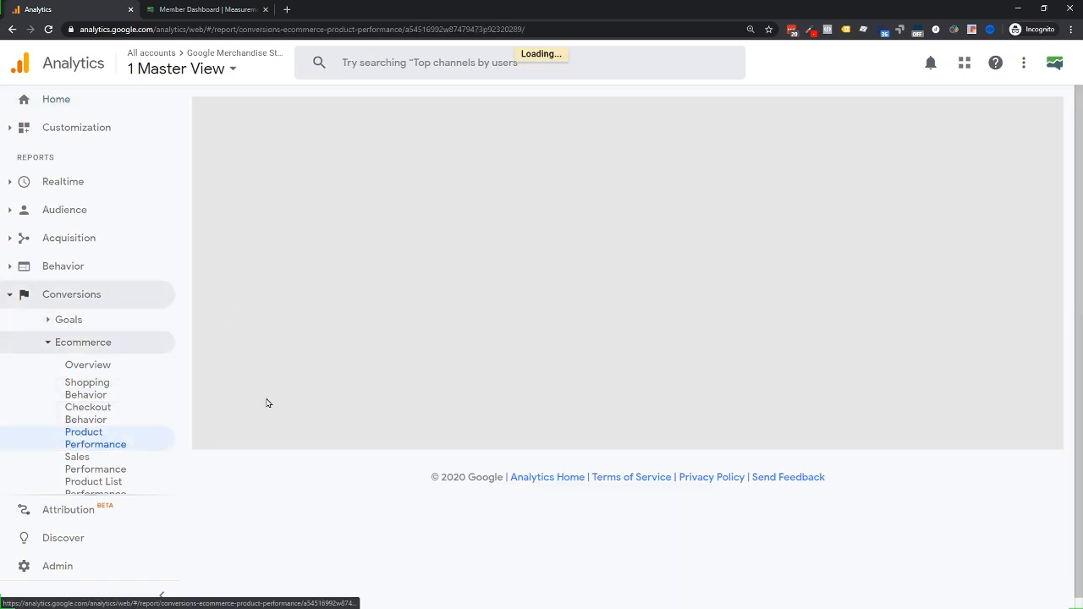
Scroll through the Mar 11–17, 2020 product list showing $922.19 product revenue
{"action": "scroll", "coordinate": [440, 405], "scroll_direction": "down", "scroll_amount": 4}
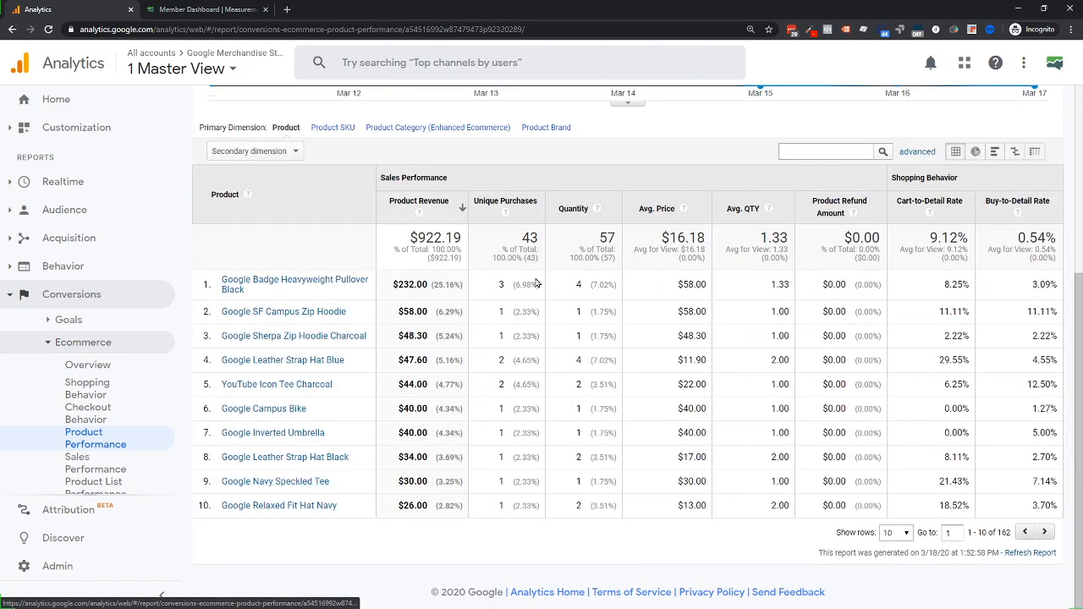
{"action": "scroll", "coordinate": [535, 283], "scroll_direction": "up", "scroll_amount": 3}
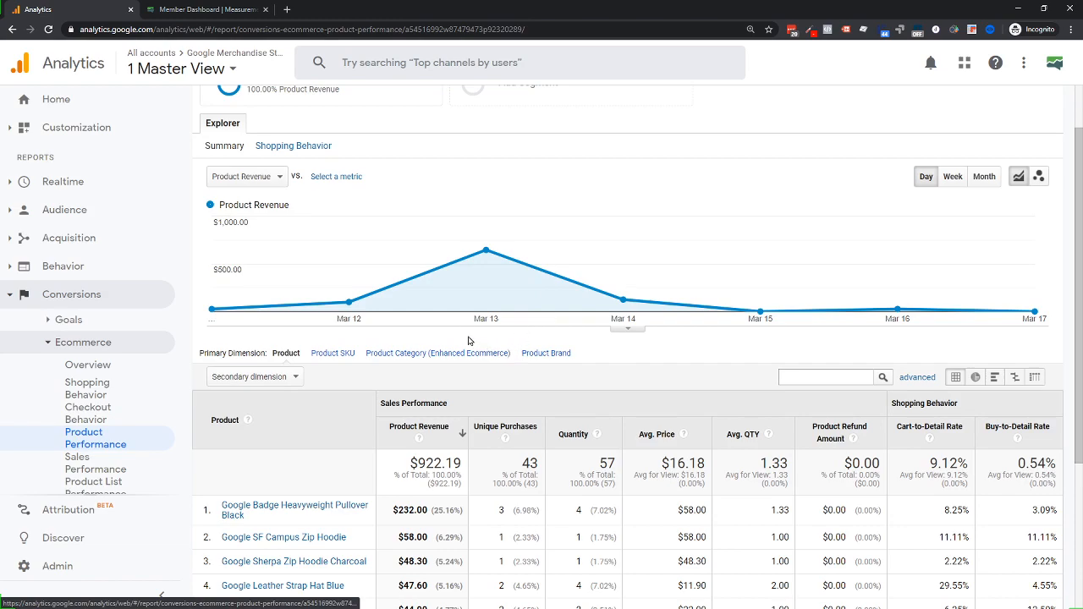
{"action": "scroll", "coordinate": [483, 413], "scroll_direction": "up", "scroll_amount": 2}
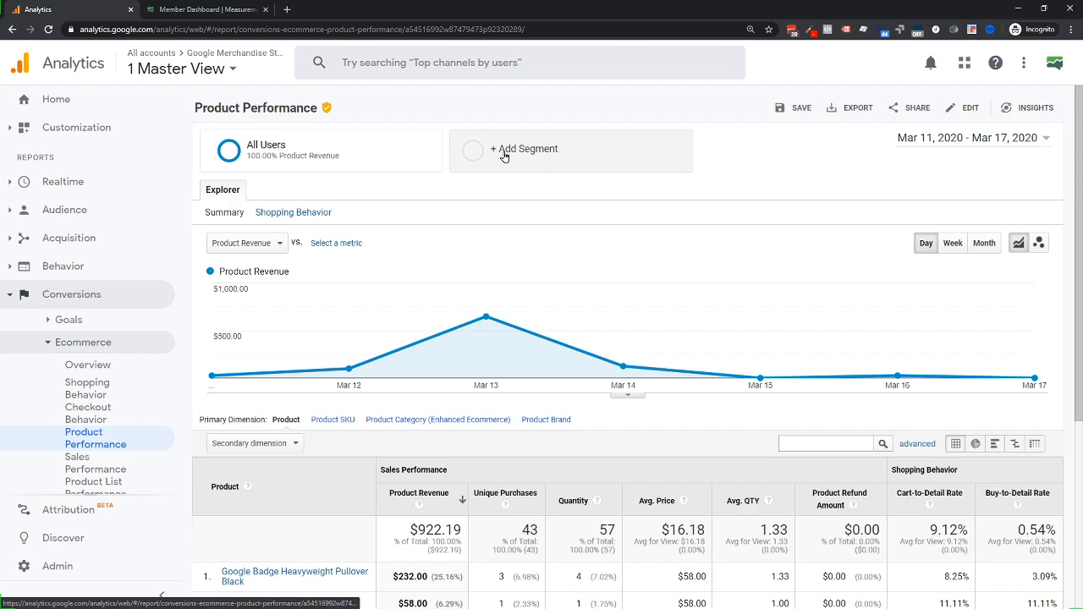
{"action": "scroll", "coordinate": [503, 157], "scroll_direction": "down", "scroll_amount": 3}
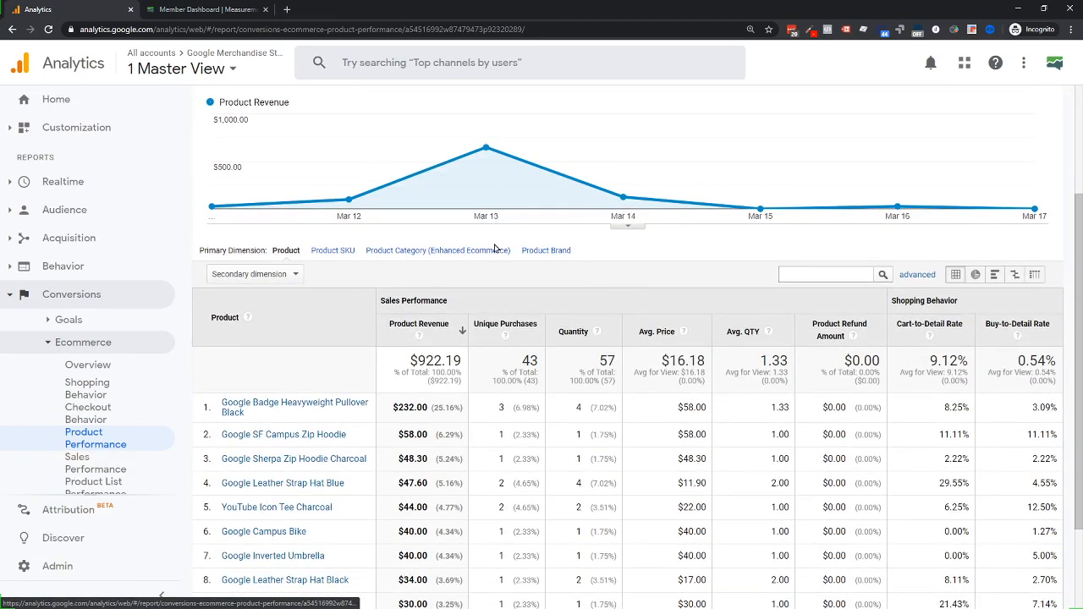
{"action": "scroll", "coordinate": [495, 248], "scroll_direction": "down", "scroll_amount": 2}
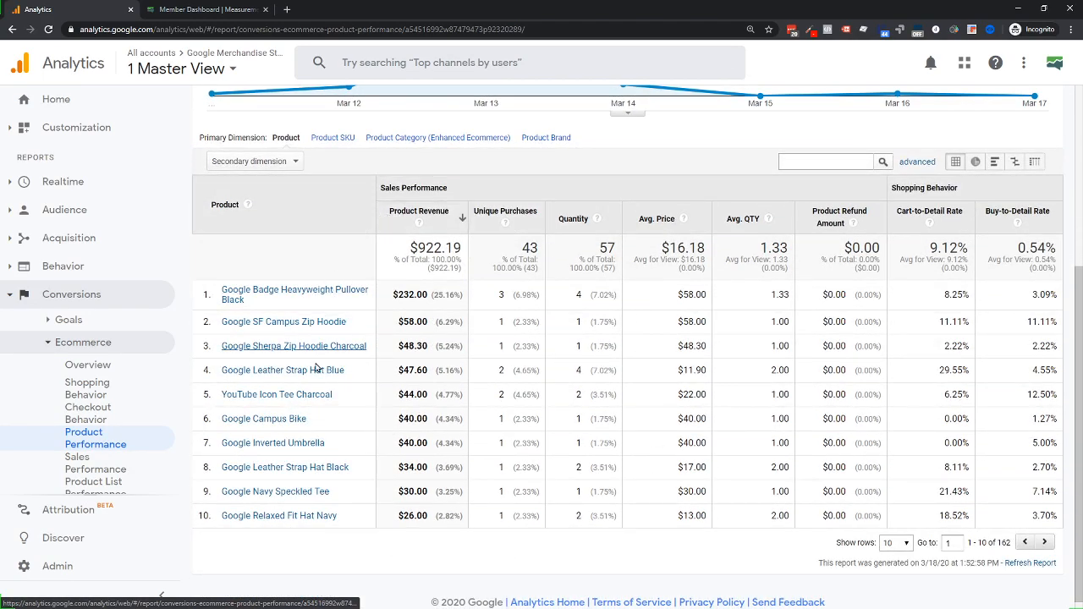
{"action": "scroll", "coordinate": [678, 343], "scroll_direction": "up", "scroll_amount": 5}
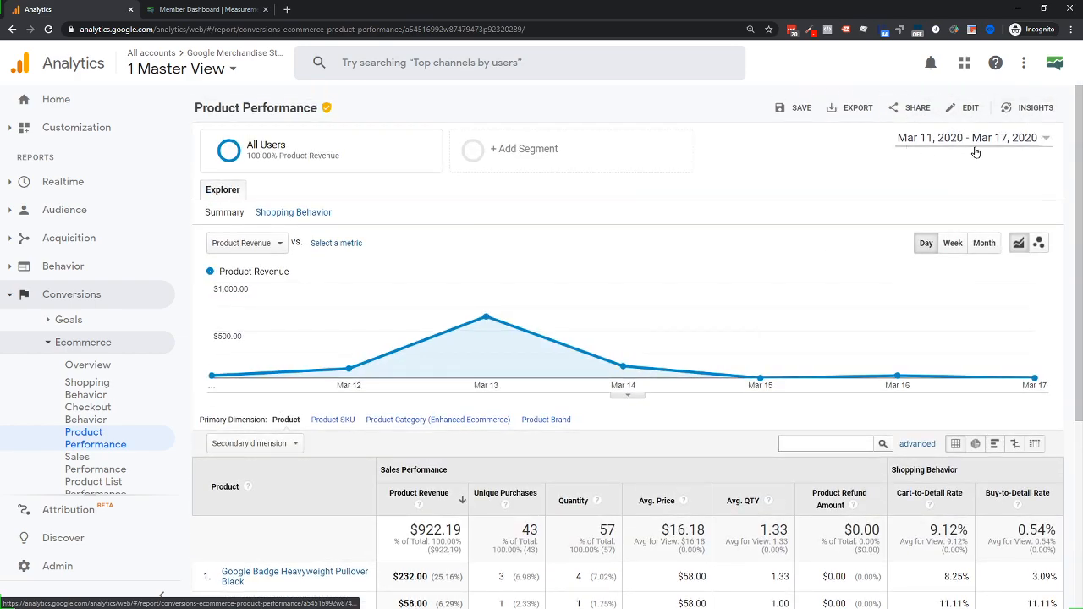
{"action": "scroll", "coordinate": [474, 271], "scroll_direction": "down", "scroll_amount": 4}
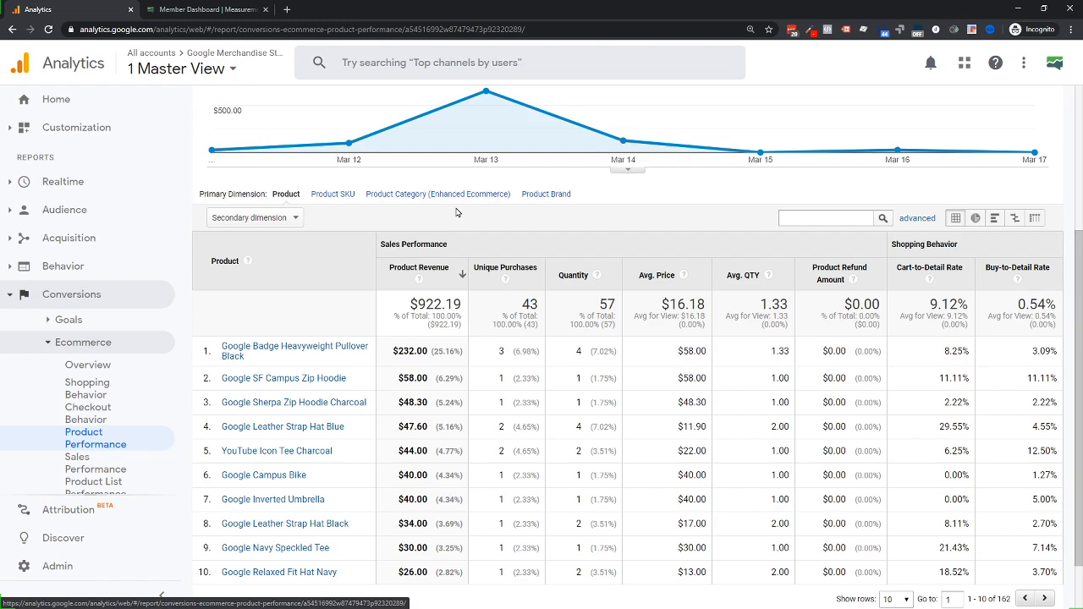
{"action": "scroll", "coordinate": [457, 211], "scroll_direction": "up", "scroll_amount": 3}
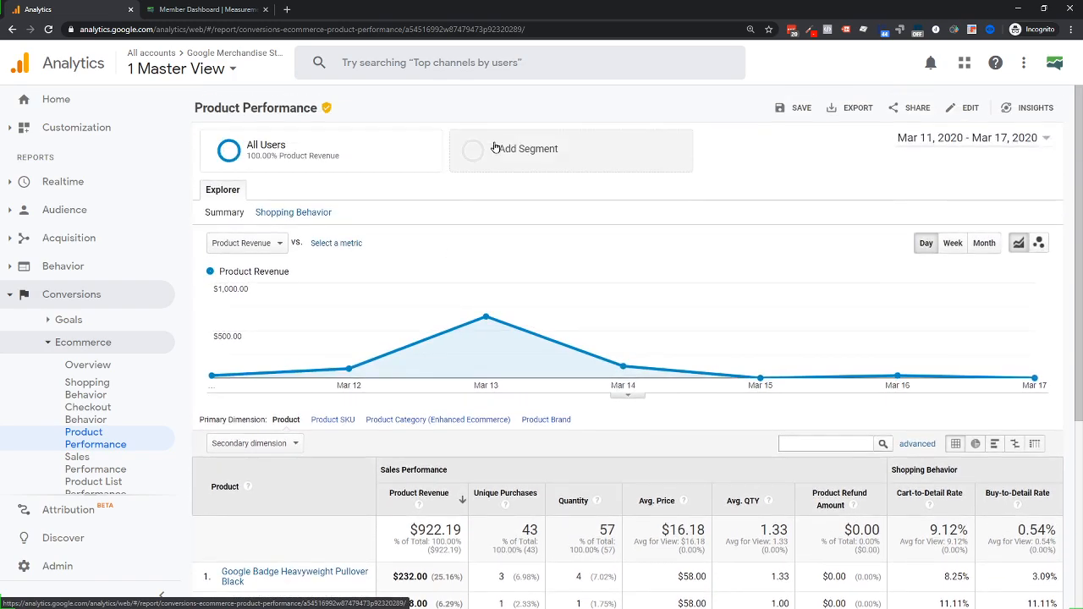
Tick Search Traffic in the System segments list, next to All Users
{"action": "left_click", "coordinate": [523, 159]}
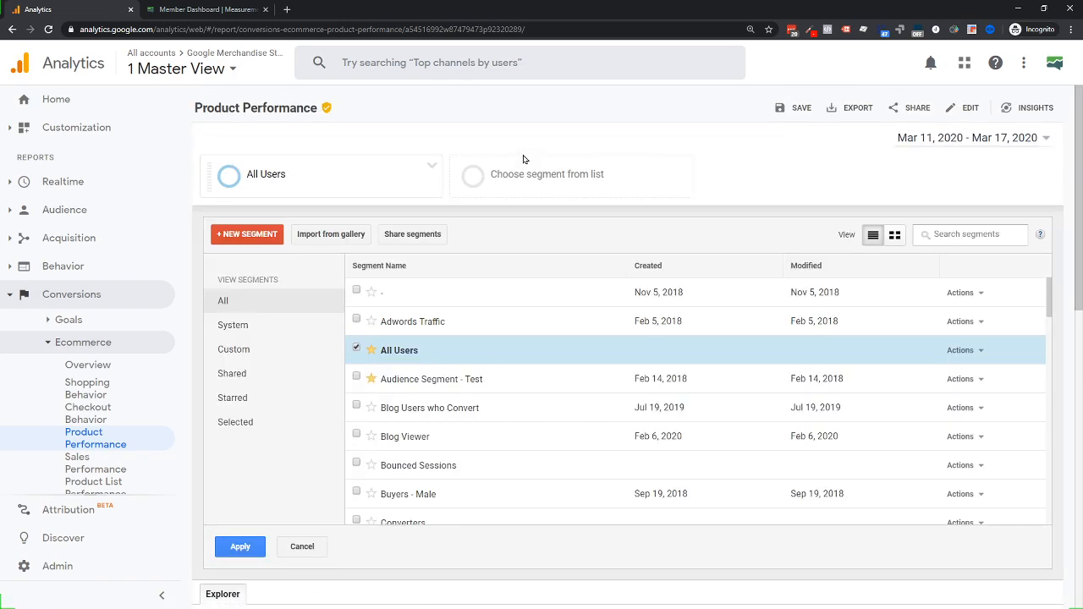
{"action": "left_click", "coordinate": [231, 327]}
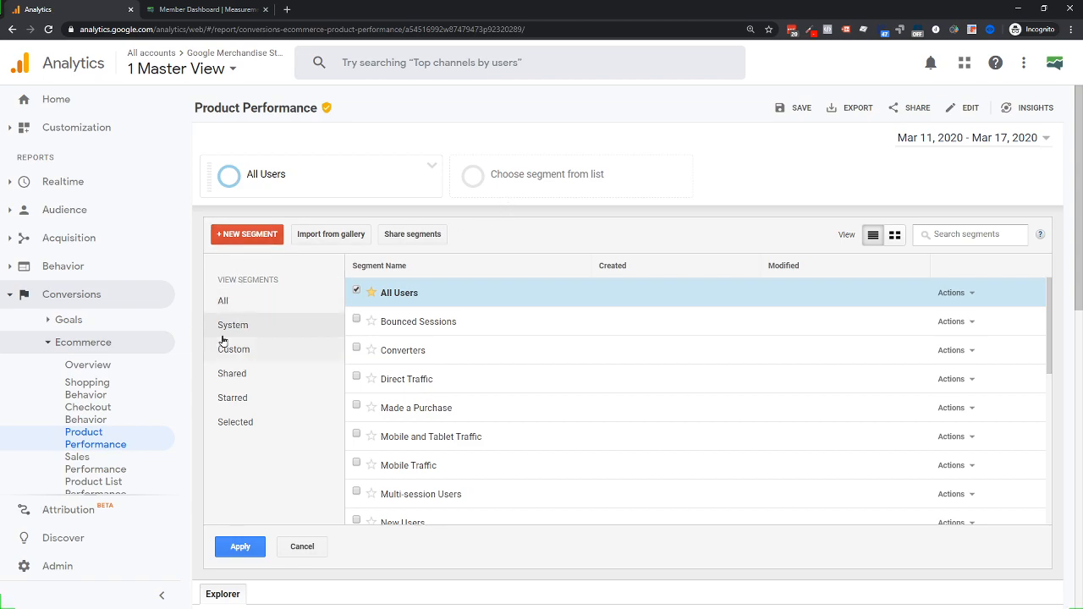
{"action": "scroll", "coordinate": [434, 326], "scroll_direction": "down", "scroll_amount": 2}
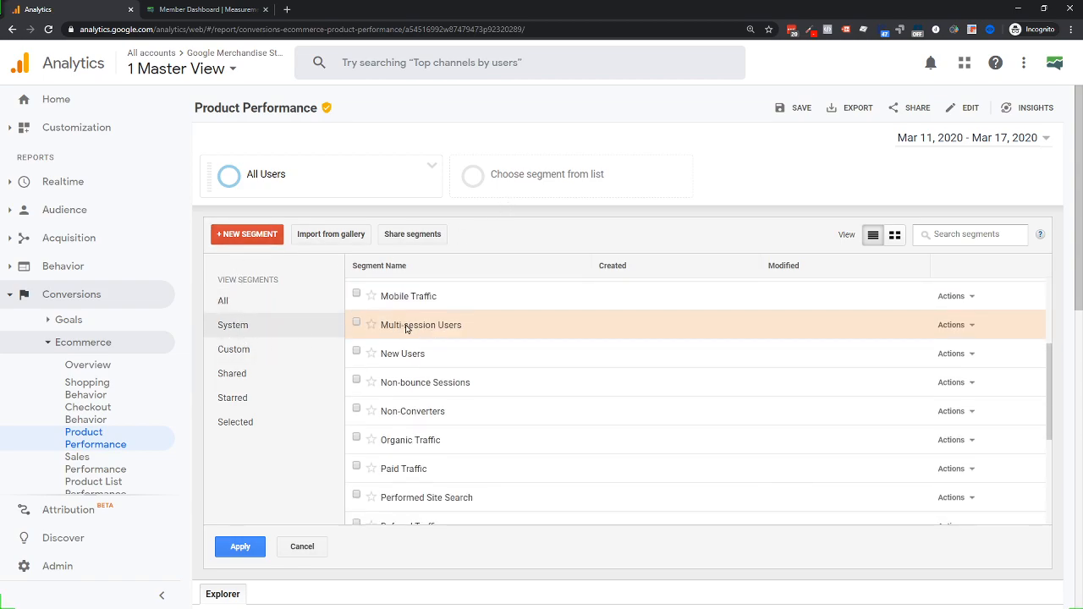
{"action": "scroll", "coordinate": [406, 328], "scroll_direction": "down", "scroll_amount": 2}
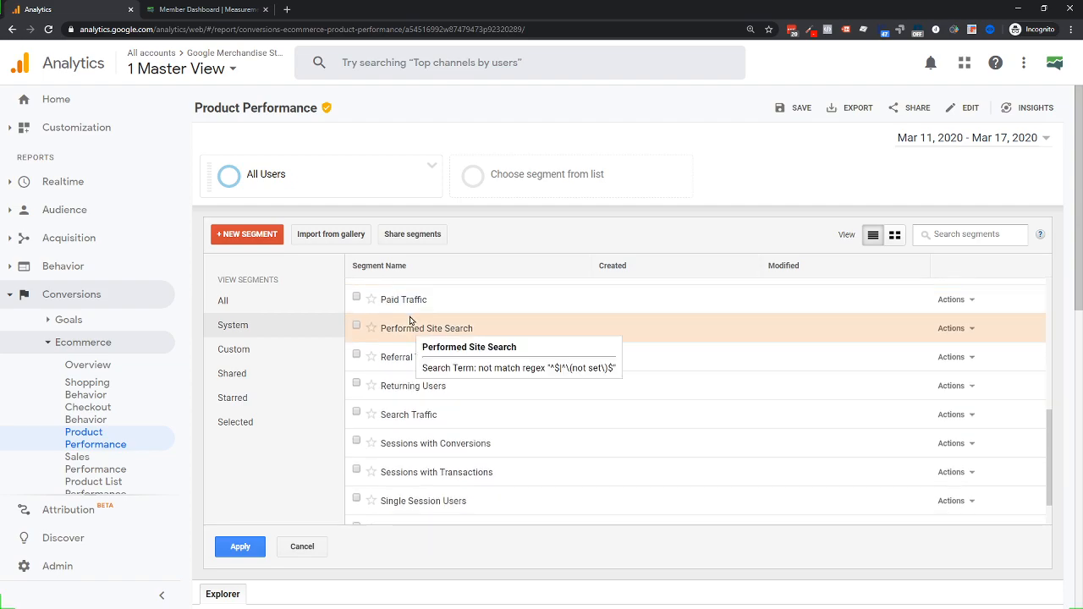
{"action": "scroll", "coordinate": [410, 320], "scroll_direction": "down", "scroll_amount": 1}
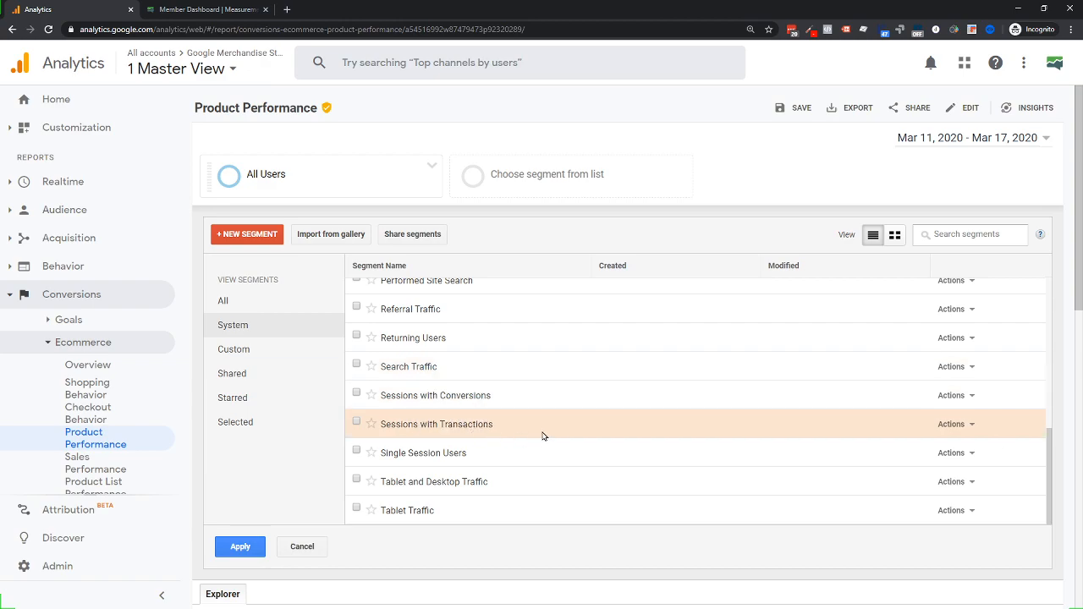
{"action": "mouse_move", "coordinate": [414, 370]}
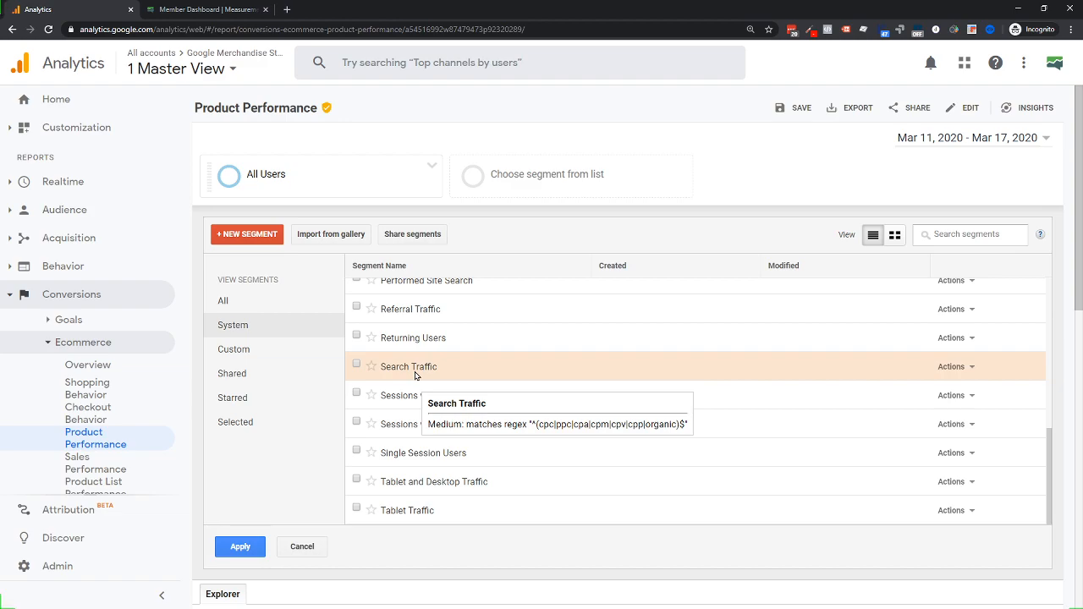
{"action": "left_click", "coordinate": [356, 367]}
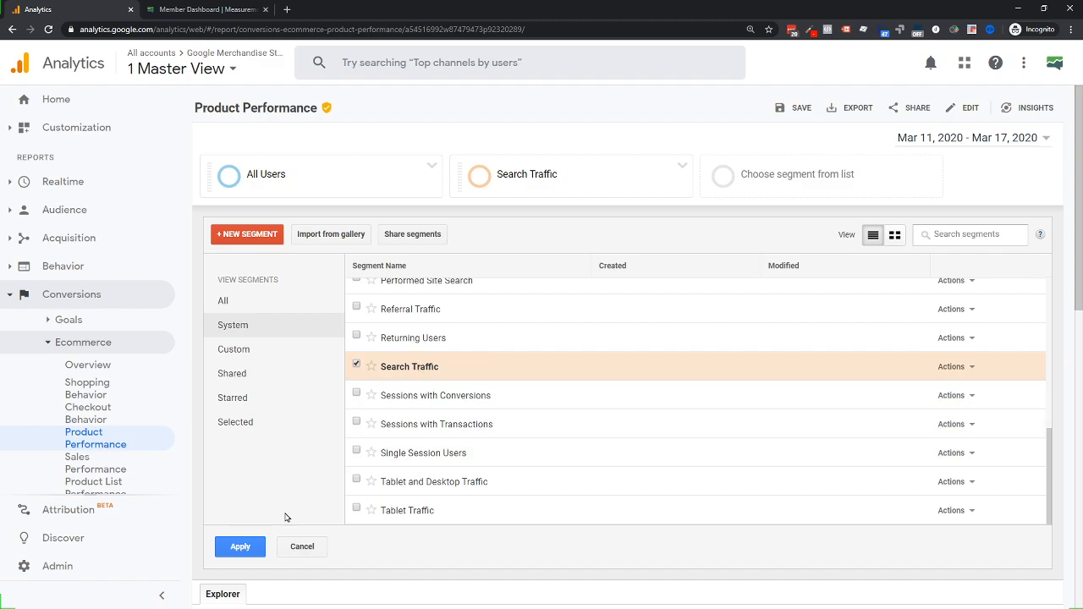
Make sure Search Traffic is selected in the segment list
{"action": "scroll", "coordinate": [291, 471], "scroll_direction": "down", "scroll_amount": 6}
{"action": "scroll", "coordinate": [351, 466], "scroll_direction": "down", "scroll_amount": 1}
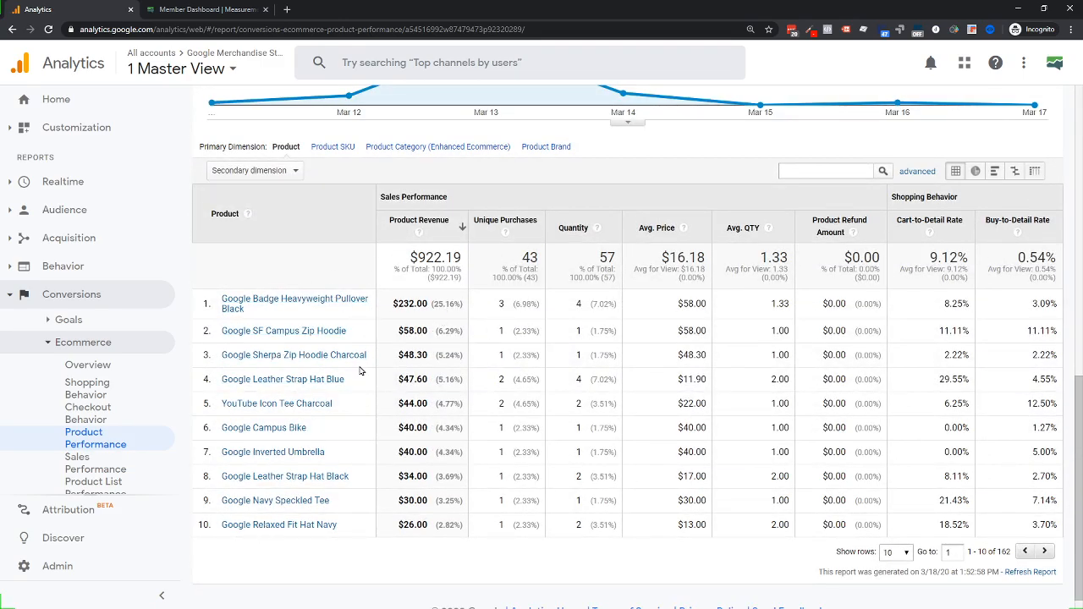
{"action": "scroll", "coordinate": [485, 322], "scroll_direction": "up", "scroll_amount": 3}
{"action": "scroll", "coordinate": [719, 335], "scroll_direction": "up", "scroll_amount": 3}
{"action": "scroll", "coordinate": [483, 327], "scroll_direction": "up", "scroll_amount": 2}
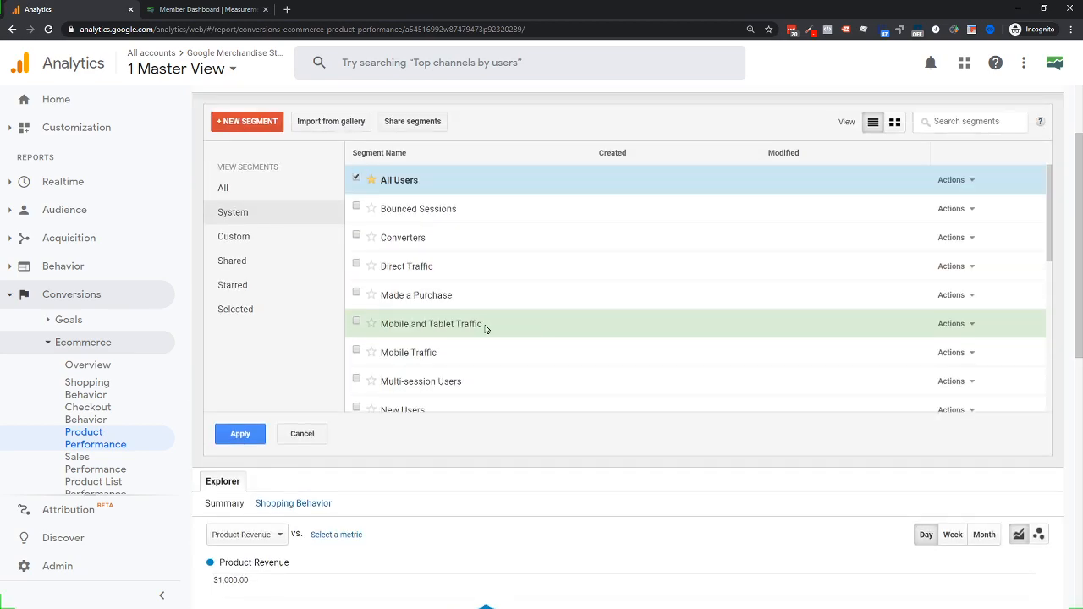
{"action": "scroll", "coordinate": [434, 329], "scroll_direction": "down", "scroll_amount": 2}
{"action": "scroll", "coordinate": [314, 341], "scroll_direction": "down", "scroll_amount": 1}
{"action": "scroll", "coordinate": [477, 255], "scroll_direction": "down", "scroll_amount": 3}
{"action": "left_click", "coordinate": [479, 247]}
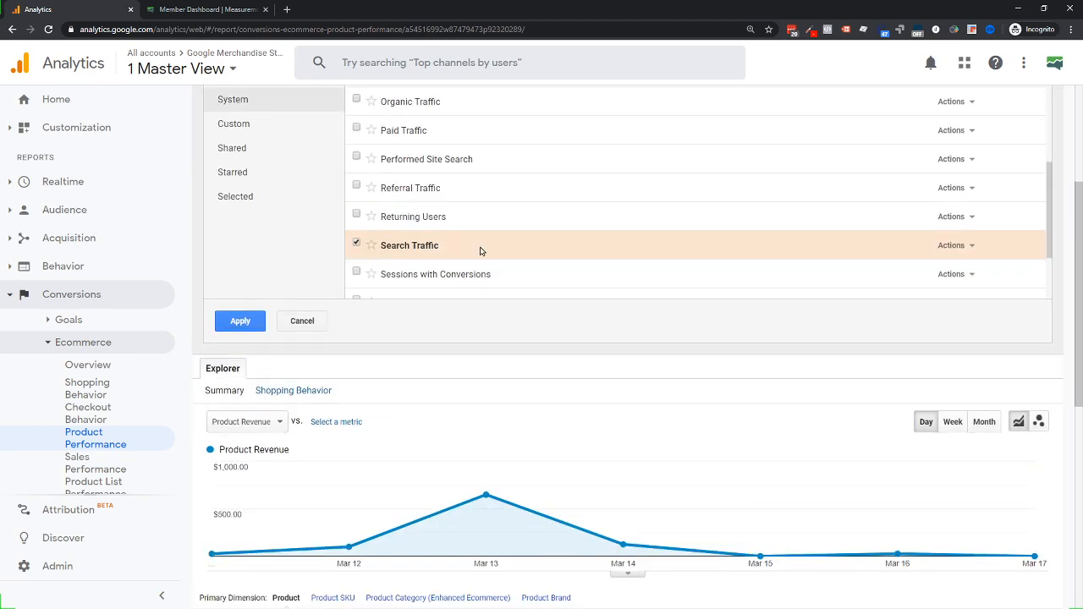
Apply the segments so the report compares Search Traffic ($484.49) with All Users ($922.19)
{"action": "scroll", "coordinate": [457, 245], "scroll_direction": "down", "scroll_amount": 2}
{"action": "scroll", "coordinate": [297, 229], "scroll_direction": "up", "scroll_amount": 1}
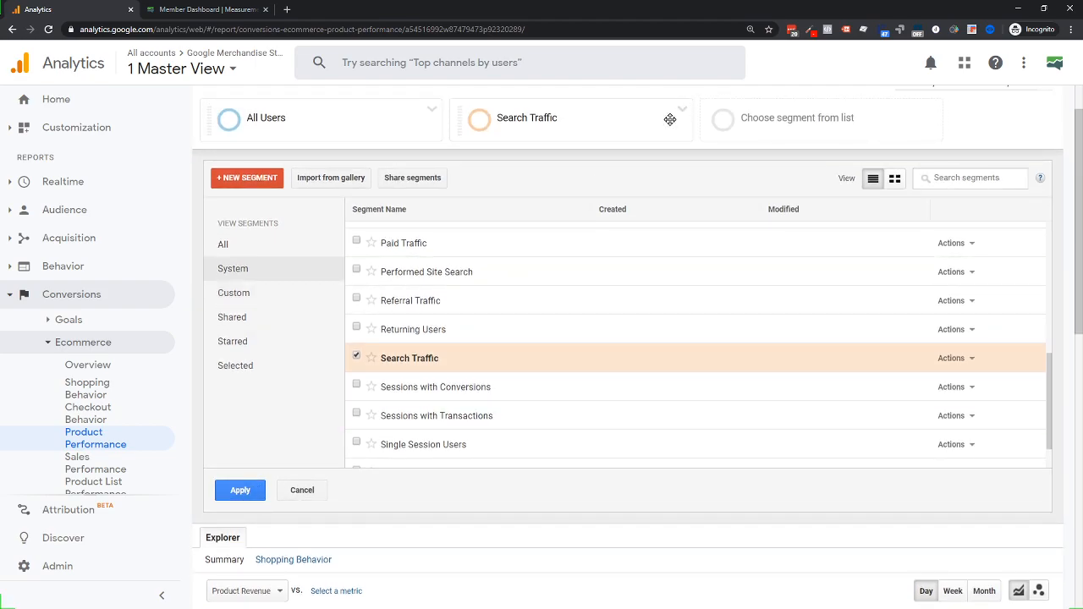
{"action": "left_click", "coordinate": [233, 499]}
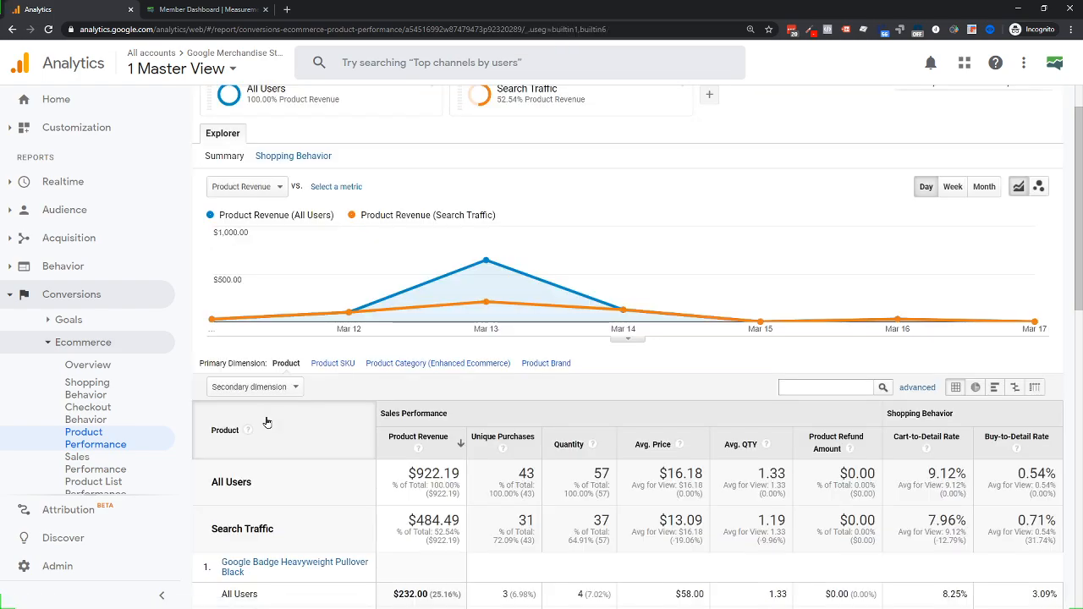
{"action": "scroll", "coordinate": [623, 313], "scroll_direction": "down", "scroll_amount": 2}
{"action": "scroll", "coordinate": [298, 391], "scroll_direction": "down", "scroll_amount": 1}
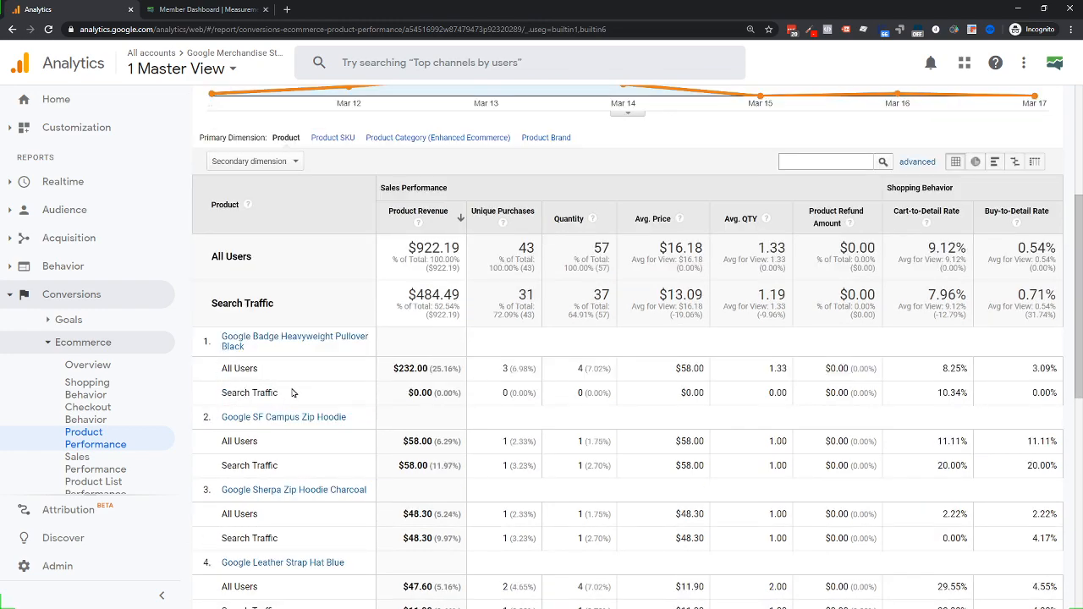
{"action": "scroll", "coordinate": [399, 414], "scroll_direction": "up", "scroll_amount": 5}
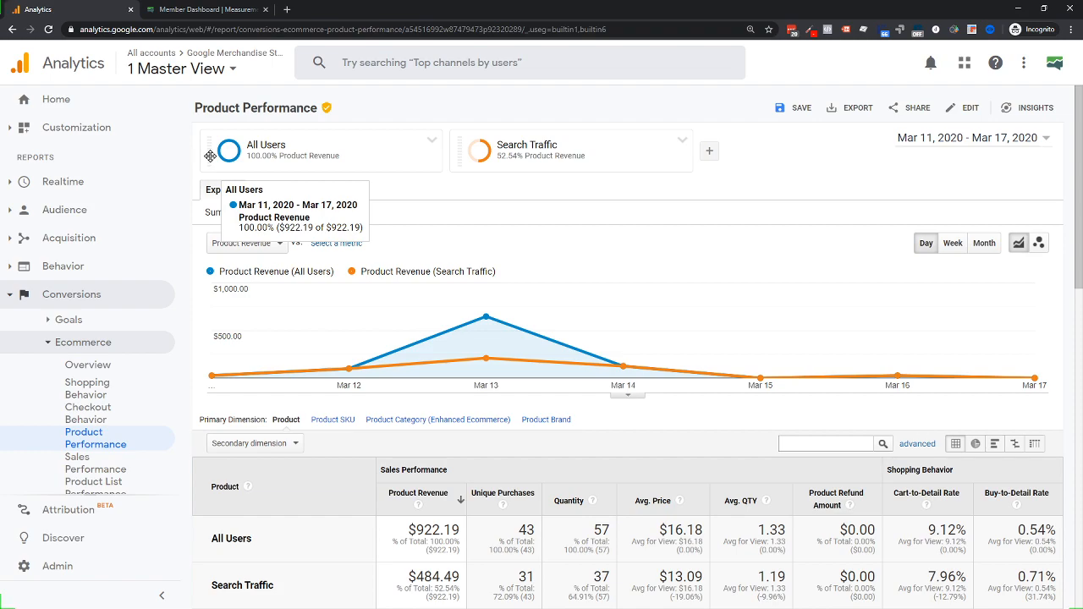
{"action": "left_click_drag", "start_coordinate": [210, 156], "coordinate": [215, 102]}
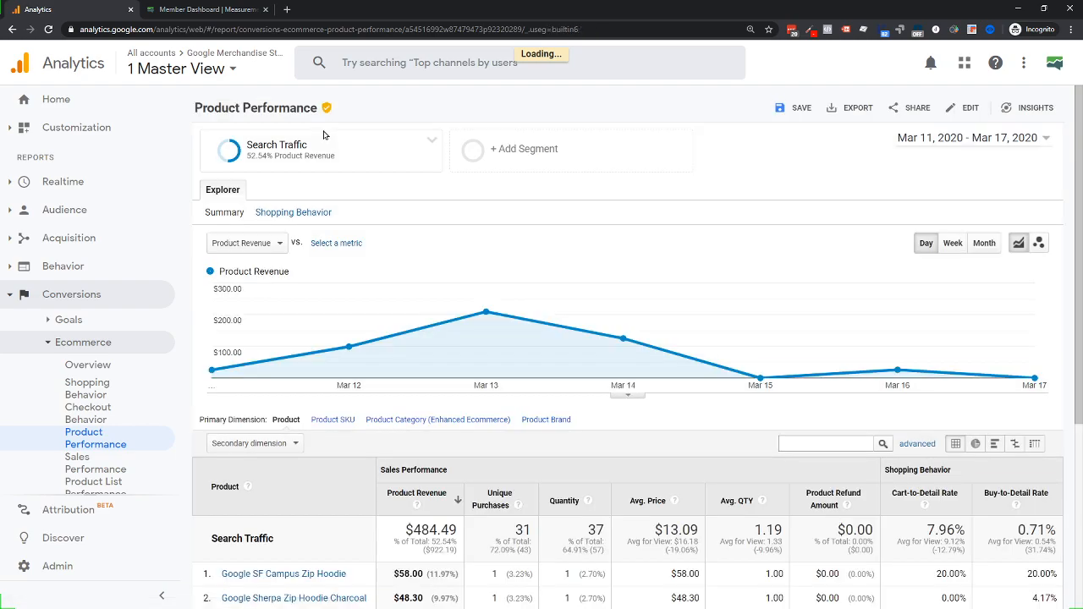
{"action": "mouse_move", "coordinate": [322, 150]}
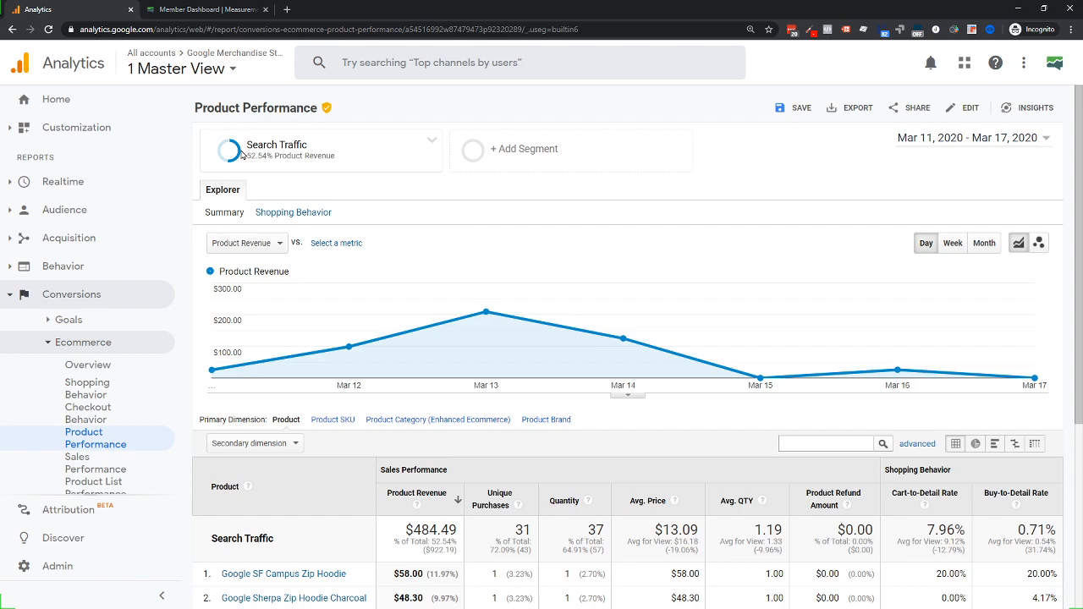
{"action": "scroll", "coordinate": [412, 384], "scroll_direction": "down", "scroll_amount": 2}
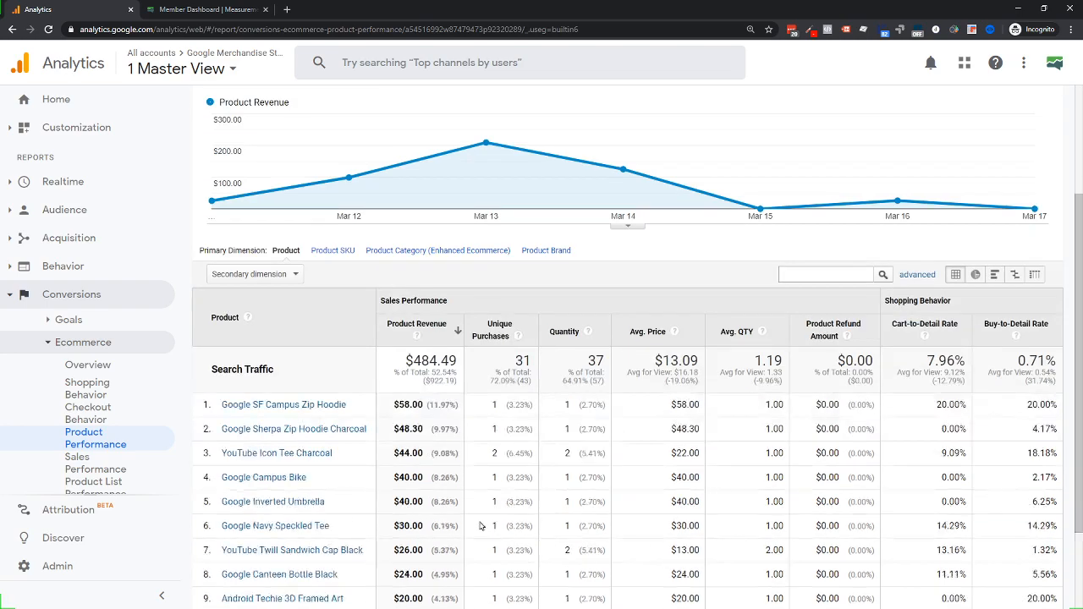
{"action": "scroll", "coordinate": [305, 384], "scroll_direction": "down", "scroll_amount": 2}
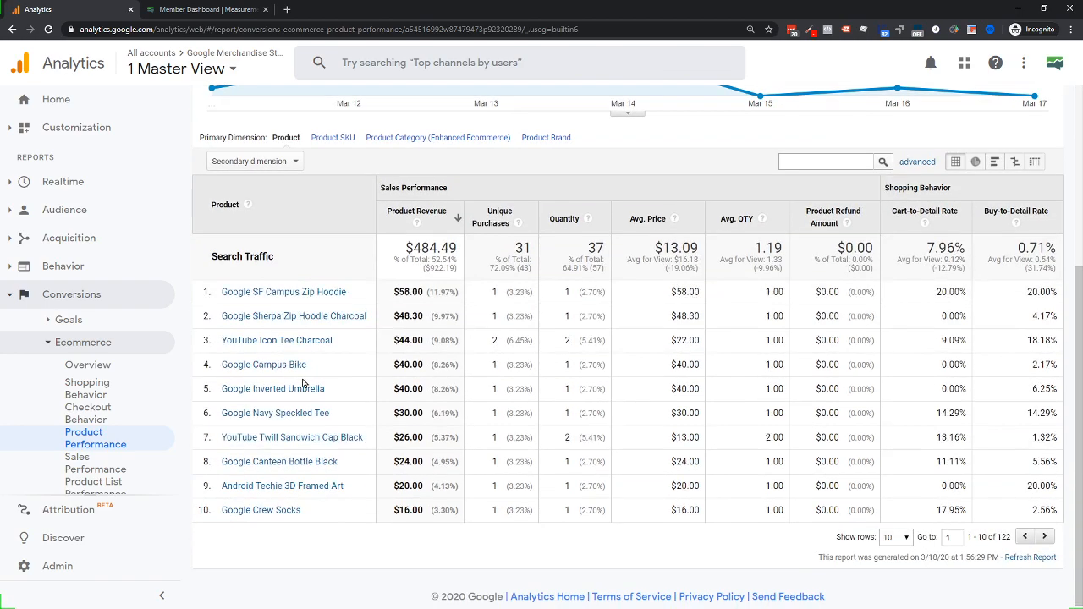
{"action": "left_click_drag", "start_coordinate": [213, 254], "coordinate": [279, 259]}
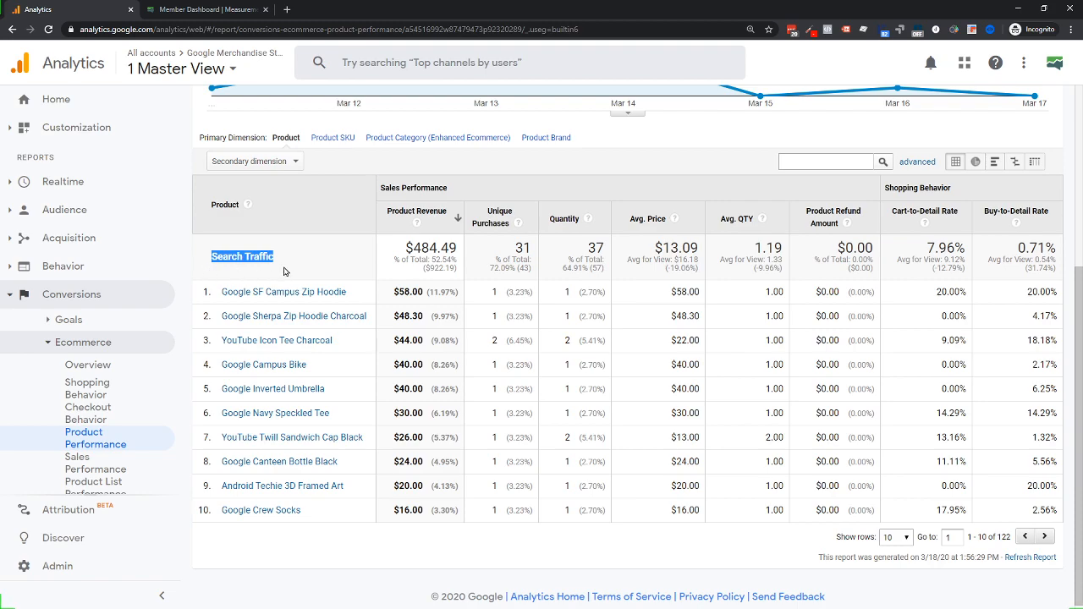
{"action": "scroll", "coordinate": [285, 271], "scroll_direction": "down", "scroll_amount": 1}
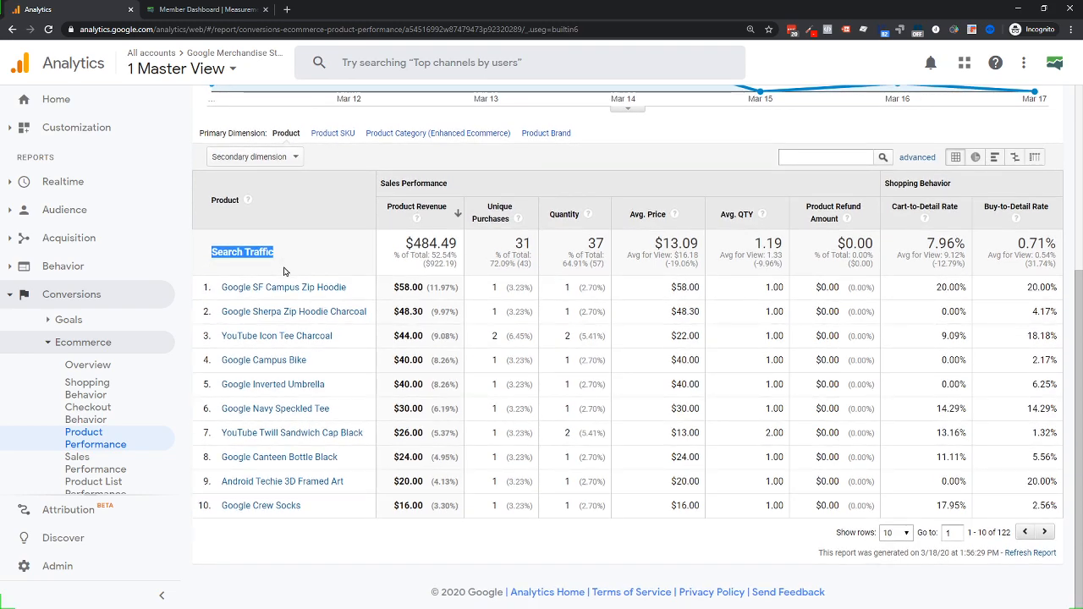
{"action": "scroll", "coordinate": [288, 273], "scroll_direction": "up", "scroll_amount": 3}
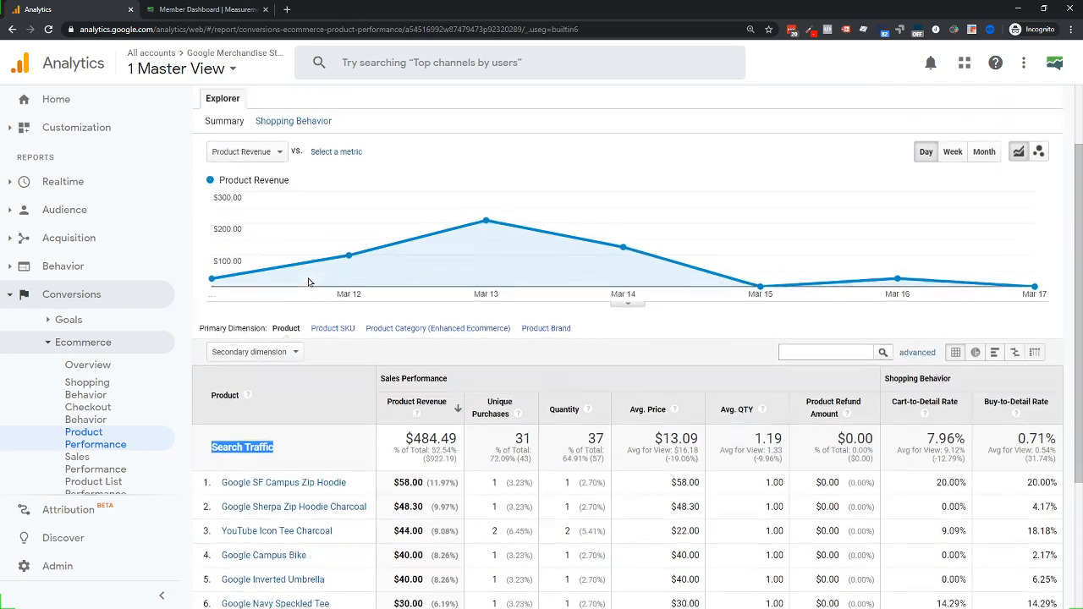
{"action": "scroll", "coordinate": [308, 281], "scroll_direction": "up", "scroll_amount": 1}
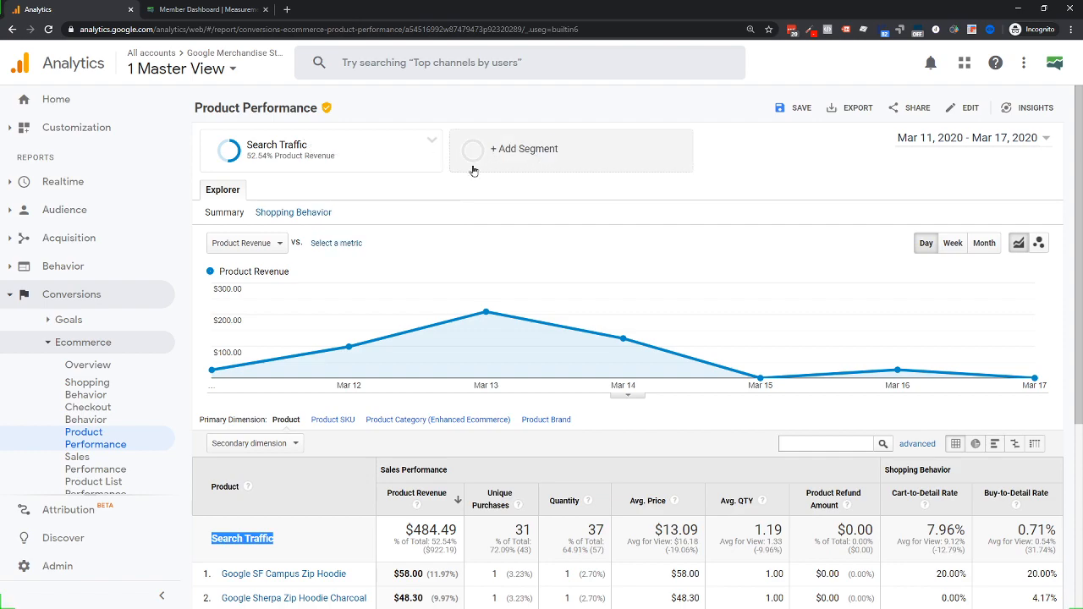
Start a new segment named 'Organic Only Traffic'
{"action": "left_click", "coordinate": [512, 153]}
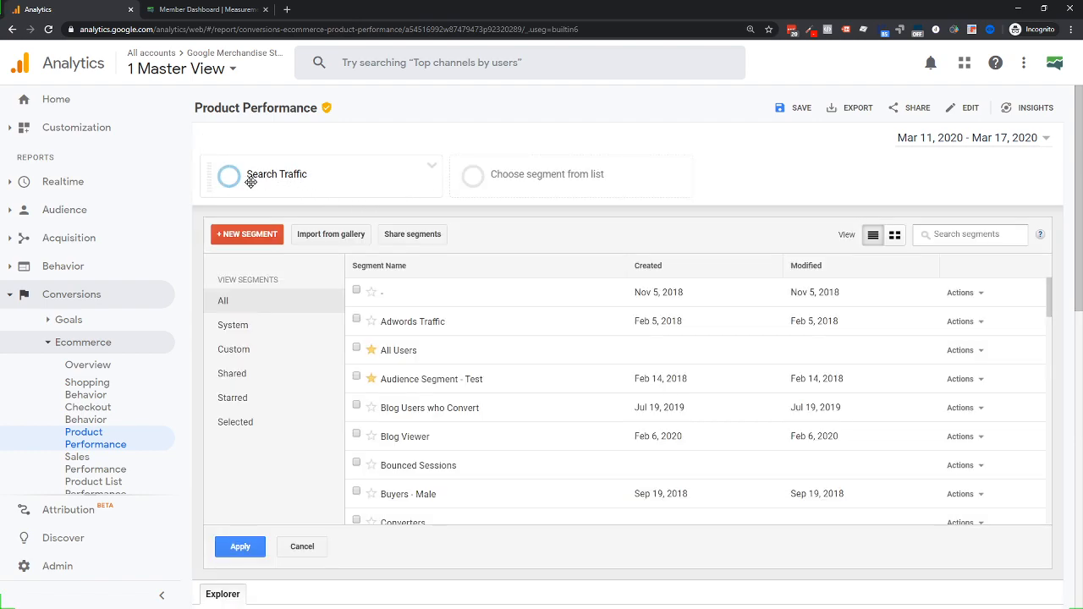
{"action": "mouse_move", "coordinate": [250, 182]}
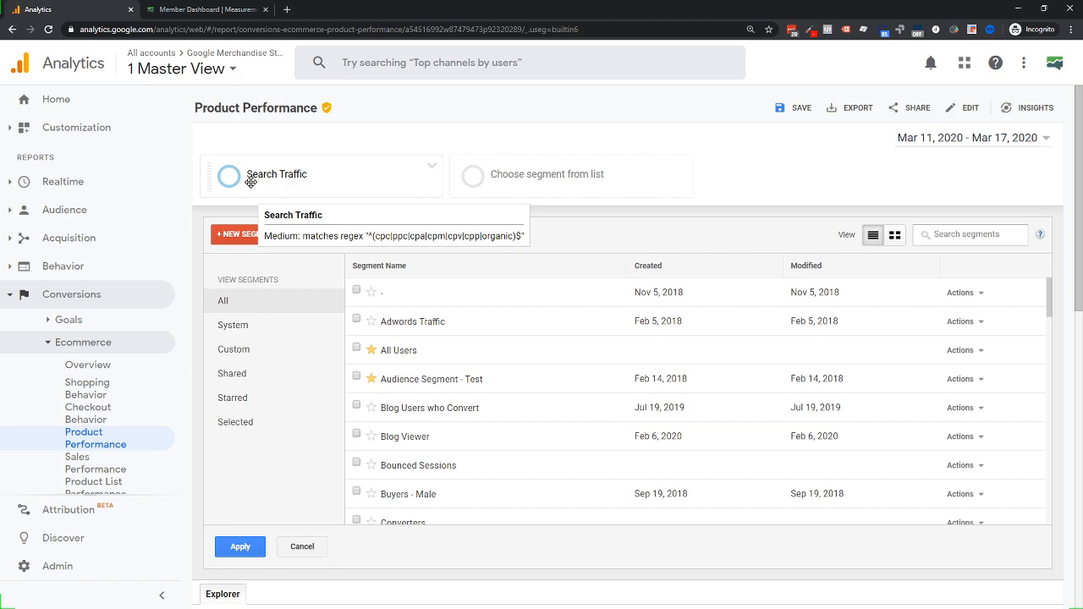
{"action": "left_click", "coordinate": [249, 234]}
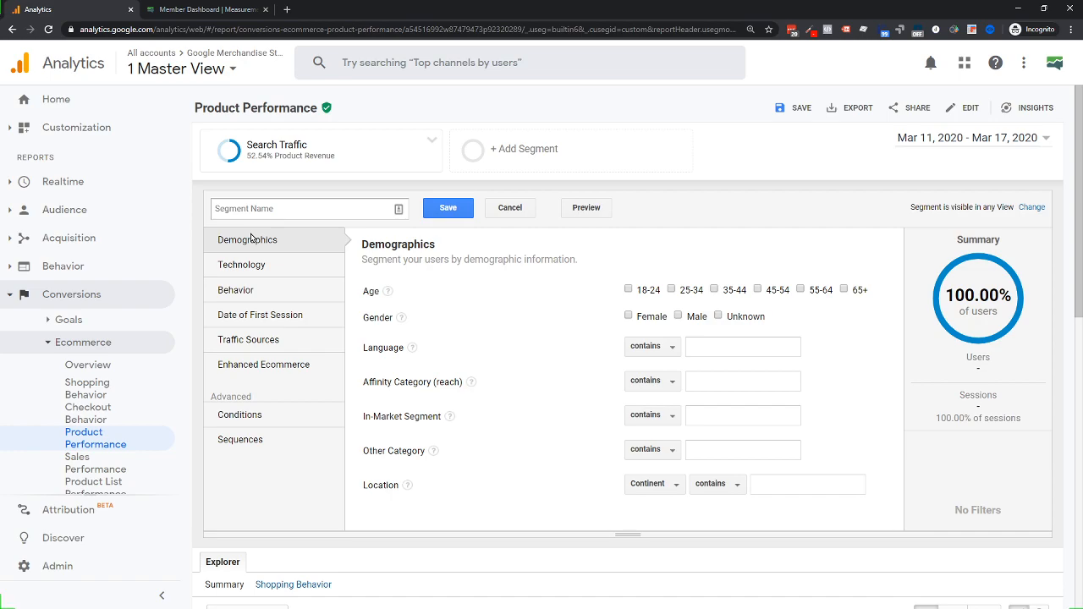
{"action": "left_click", "coordinate": [267, 209]}
{"action": "type", "text": "Organic Only Traffic"}
Add a Traffic Sources condition: Medium contains organic
{"action": "left_click", "coordinate": [254, 267]}
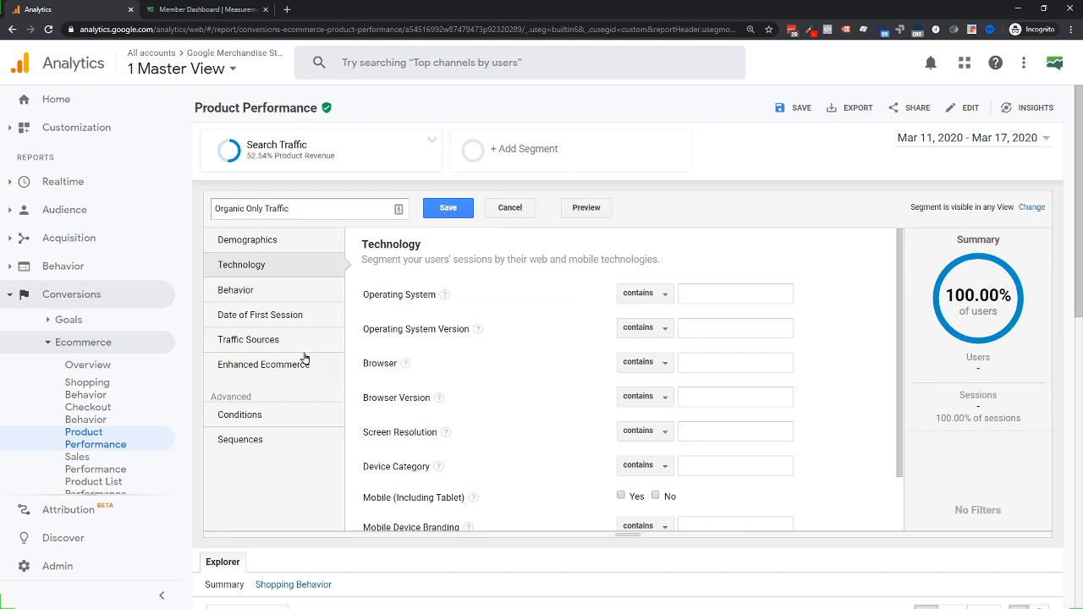
{"action": "left_click", "coordinate": [234, 297]}
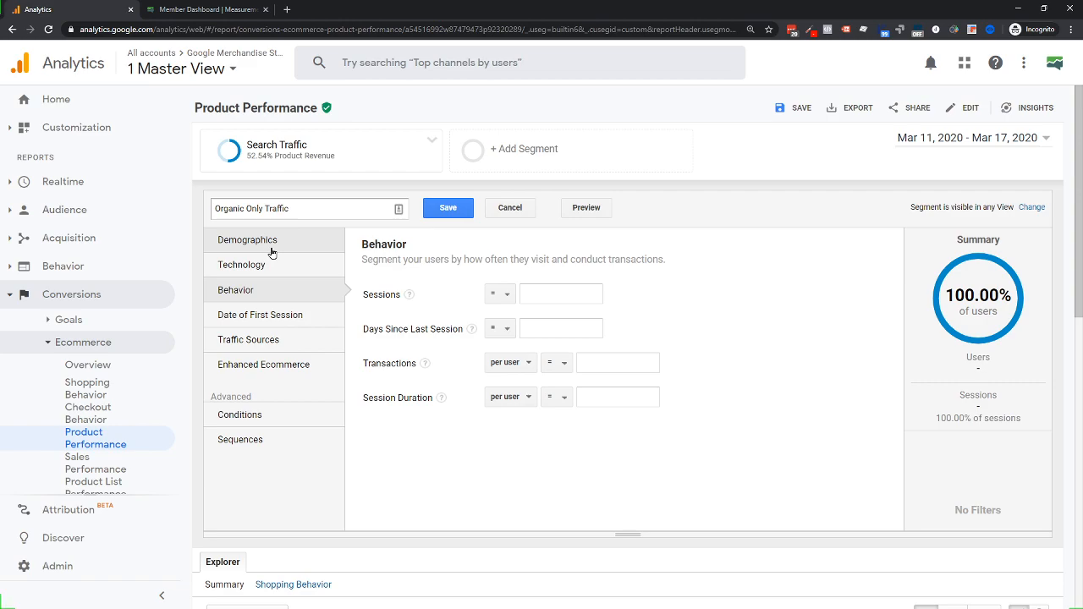
{"action": "left_click", "coordinate": [276, 318]}
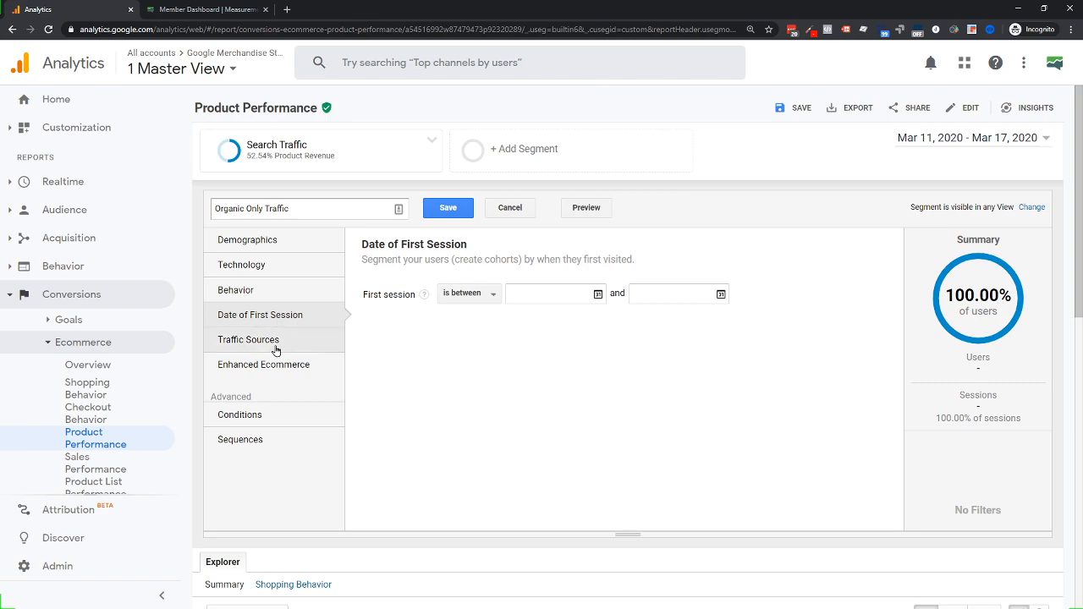
{"action": "left_click", "coordinate": [276, 347]}
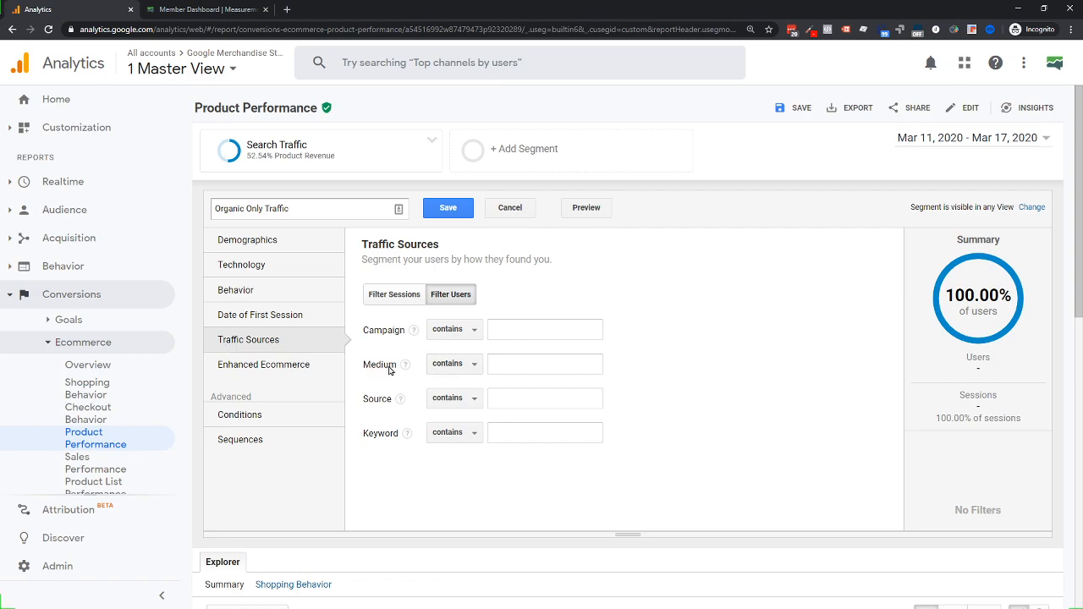
{"action": "left_click", "coordinate": [522, 363]}
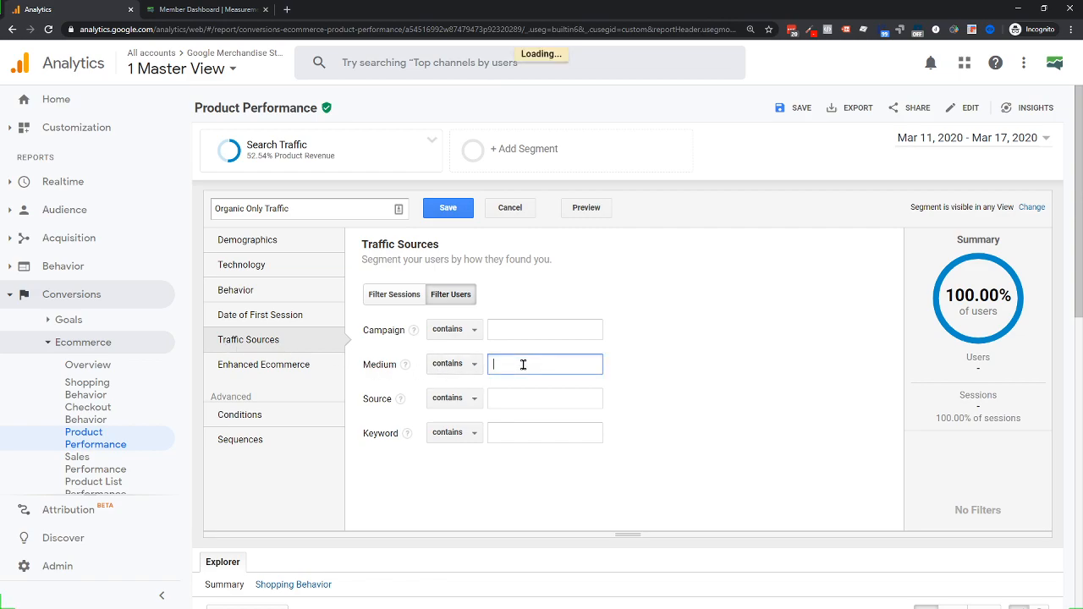
{"action": "type", "text": "or"}
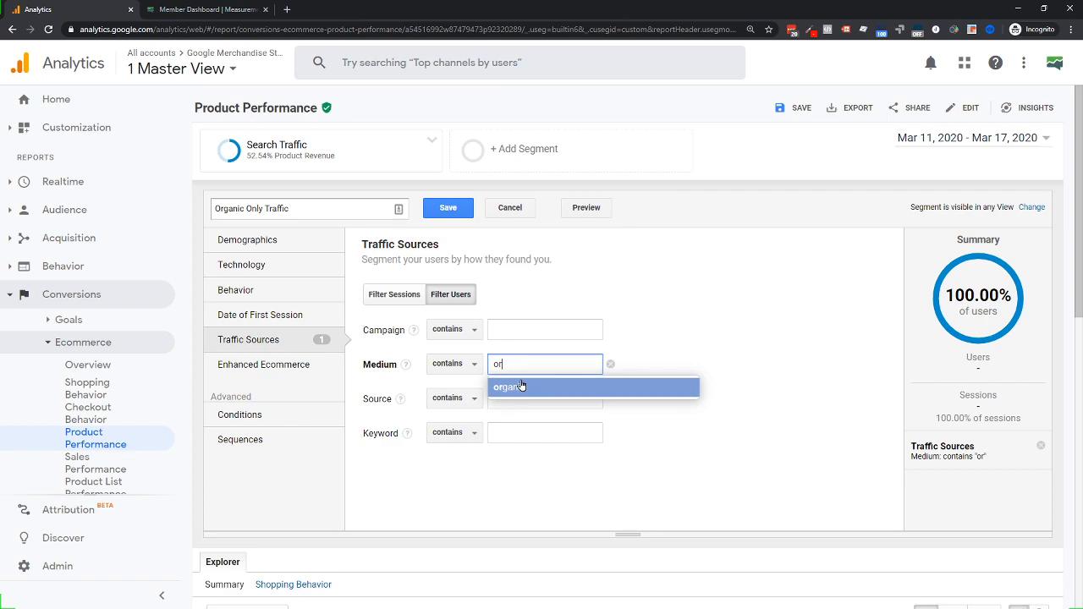
{"action": "left_click", "coordinate": [518, 388]}
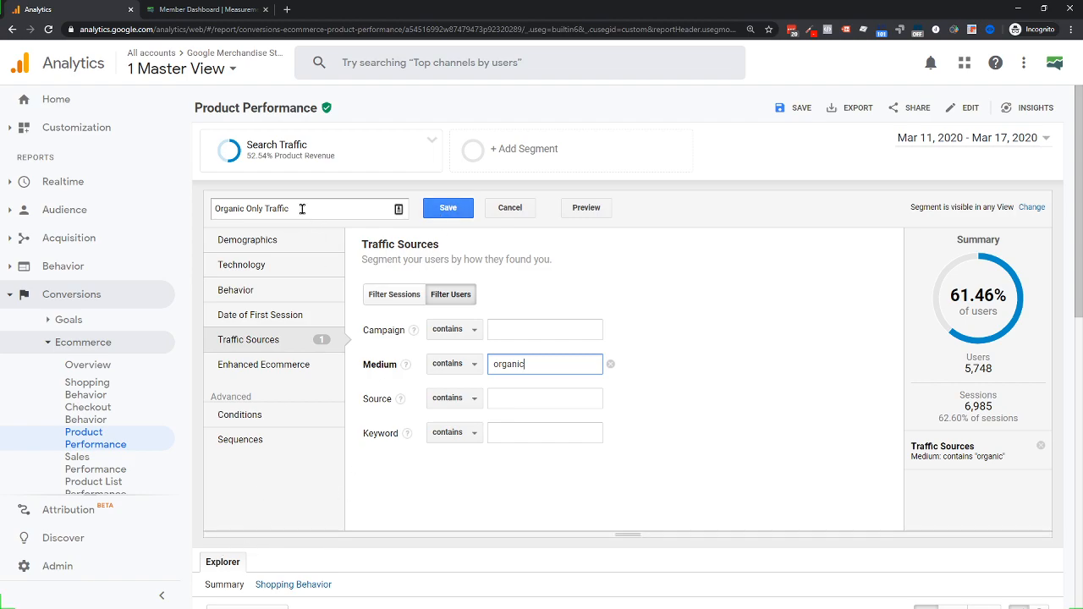
Save the Organic Only Traffic segment and review the updated report
{"action": "left_click", "coordinate": [447, 211]}
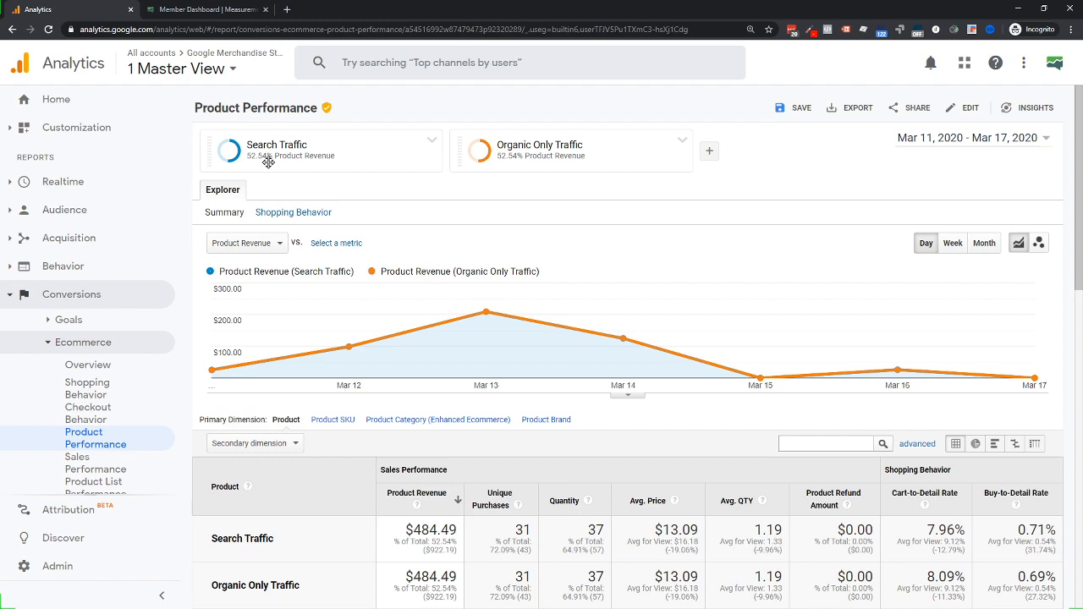
{"action": "scroll", "coordinate": [543, 231], "scroll_direction": "down", "scroll_amount": 1}
{"action": "scroll", "coordinate": [542, 232], "scroll_direction": "down", "scroll_amount": 2}
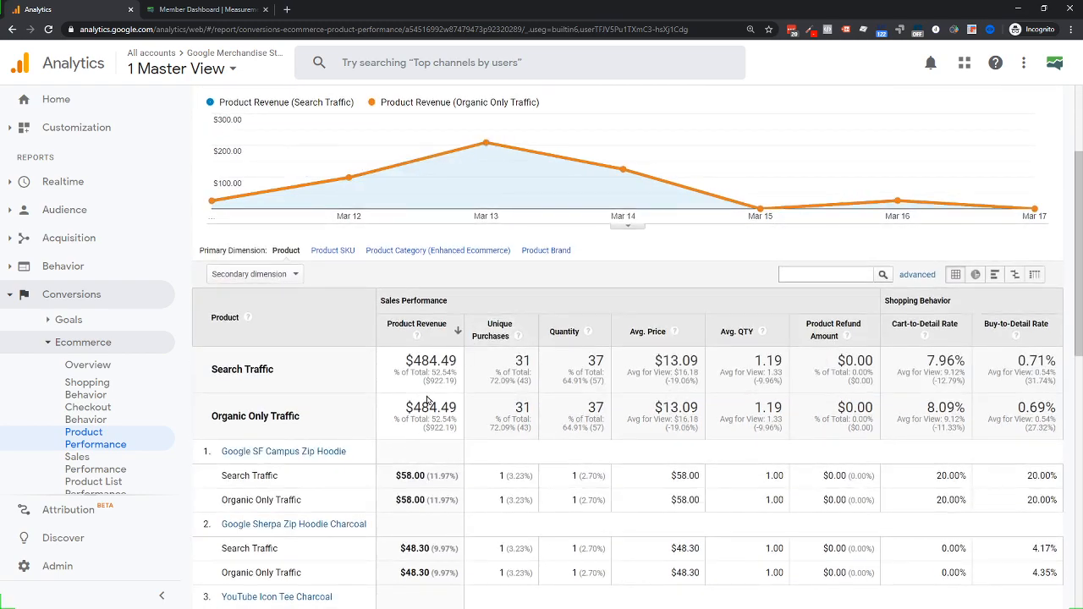
{"action": "scroll", "coordinate": [615, 366], "scroll_direction": "up", "scroll_amount": 1}
{"action": "scroll", "coordinate": [615, 365], "scroll_direction": "up", "scroll_amount": 2}
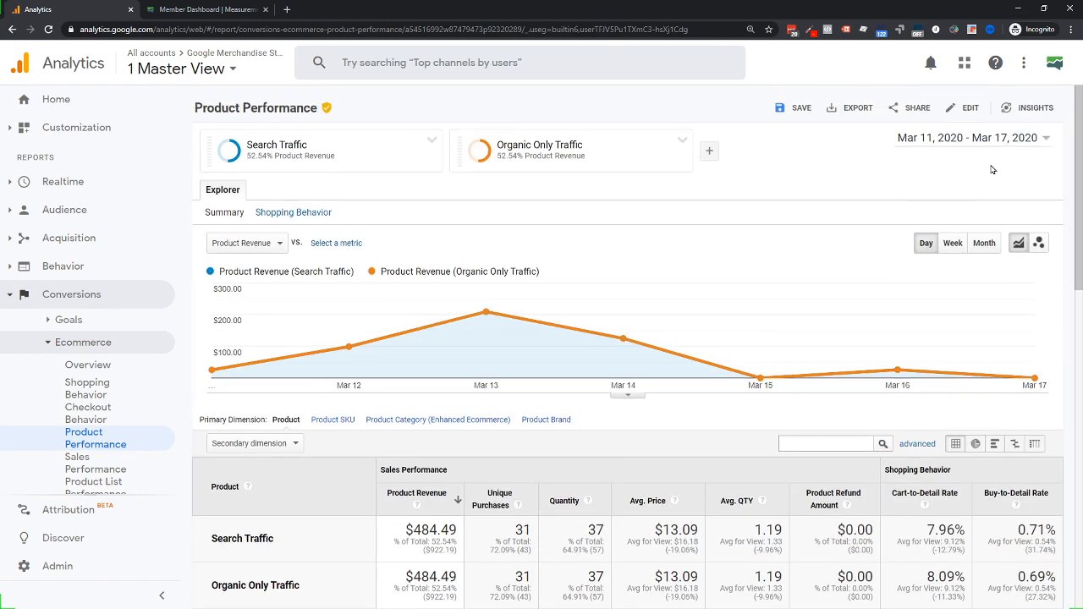
Change the report date range to Feb 2 – Mar 17, 2020
{"action": "left_click", "coordinate": [994, 142]}
{"action": "left_click", "coordinate": [696, 195]}
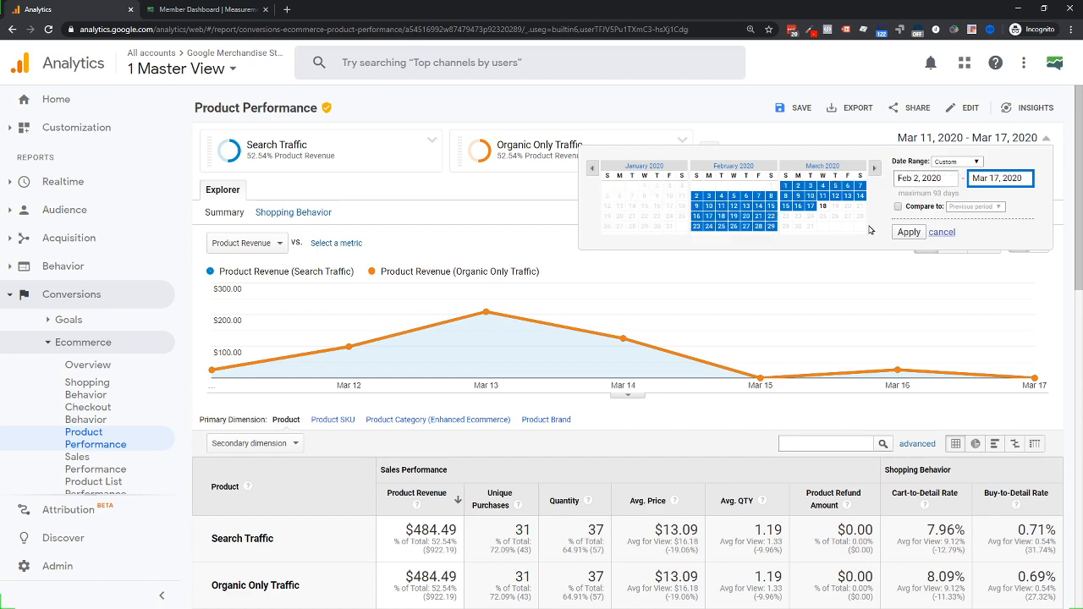
{"action": "left_click", "coordinate": [907, 232]}
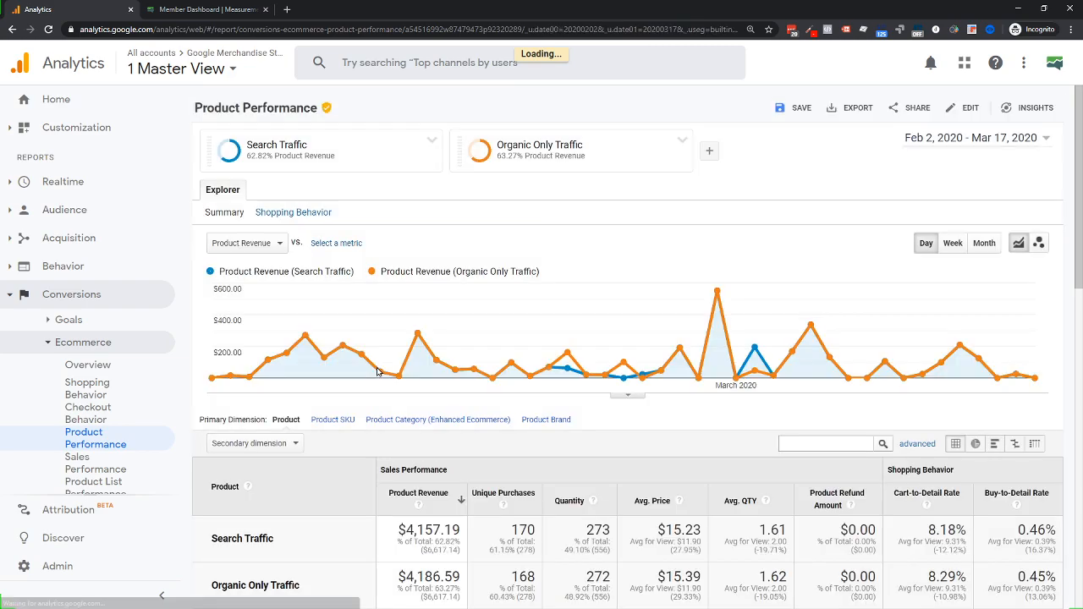
{"action": "scroll", "coordinate": [376, 377], "scroll_direction": "down", "scroll_amount": 2}
{"action": "scroll", "coordinate": [376, 380], "scroll_direction": "up", "scroll_amount": 2}
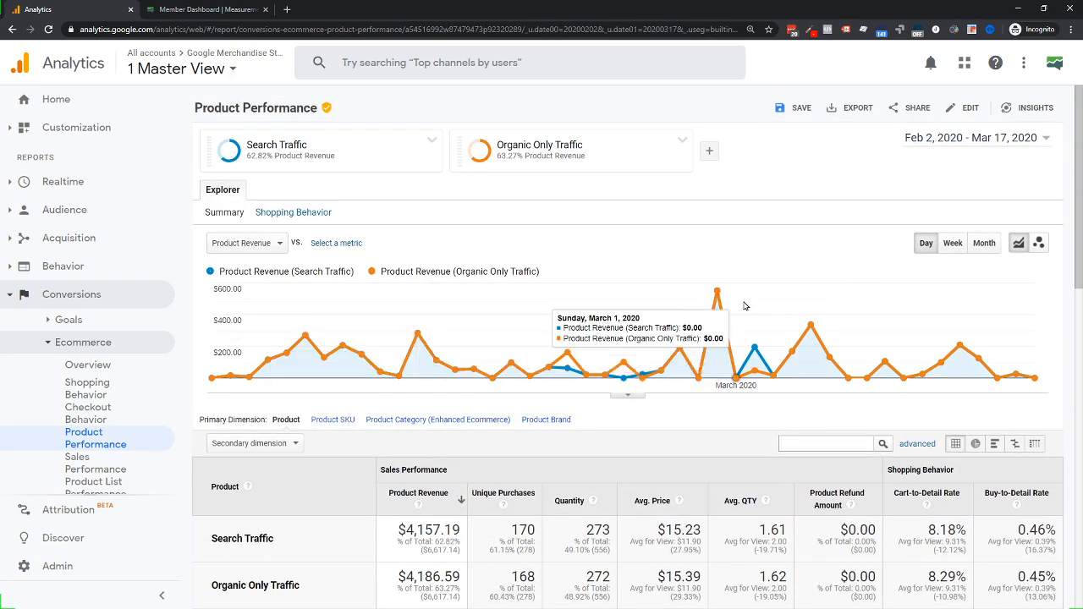
{"action": "mouse_move", "coordinate": [371, 160]}
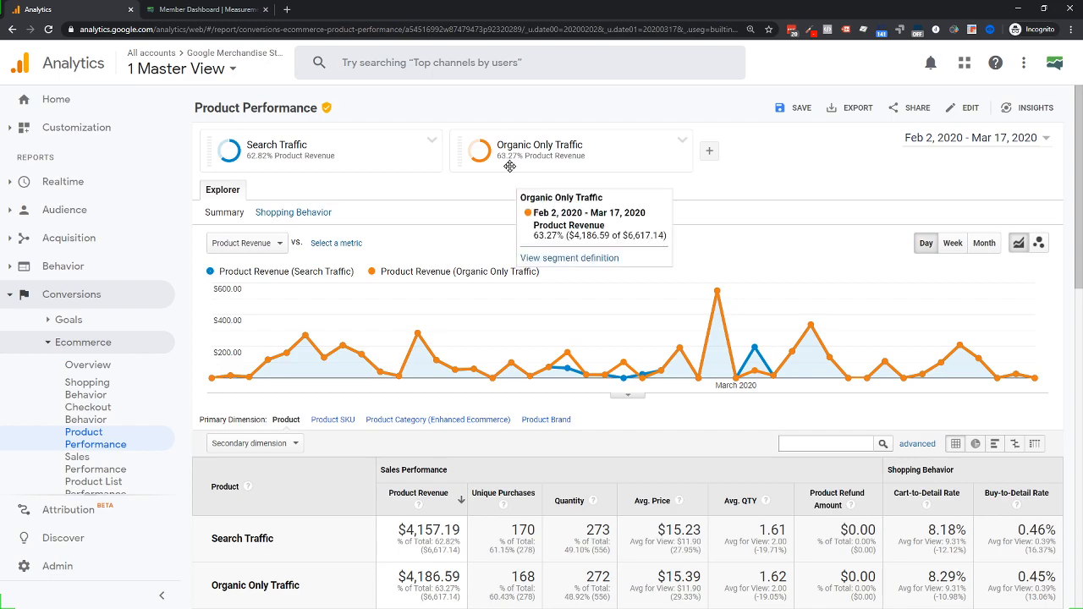
{"action": "scroll", "coordinate": [575, 266], "scroll_direction": "down", "scroll_amount": 3}
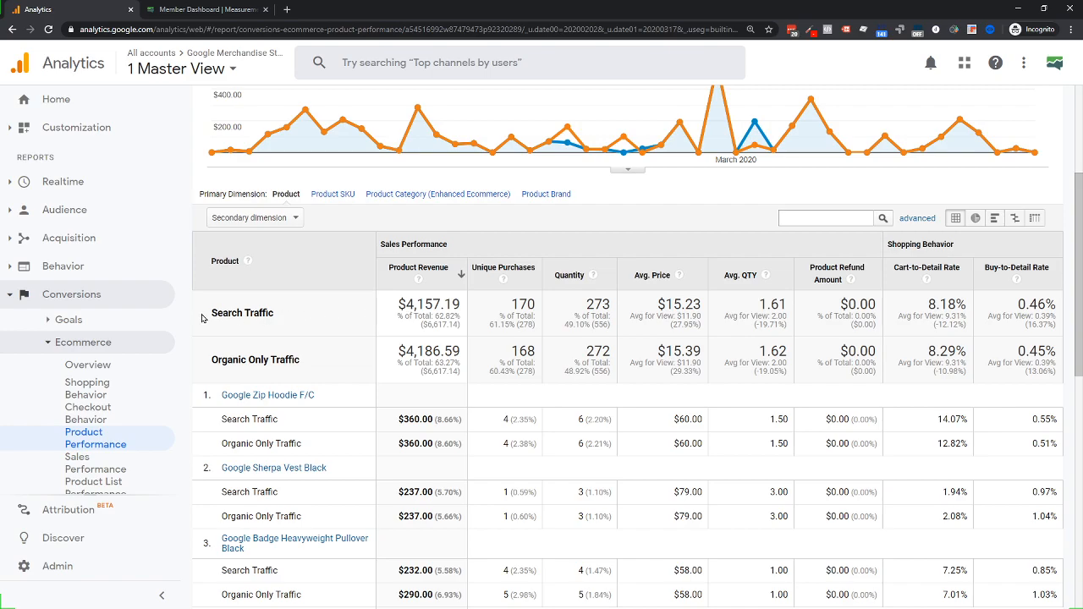
{"action": "left_click_drag", "start_coordinate": [202, 318], "coordinate": [289, 321]}
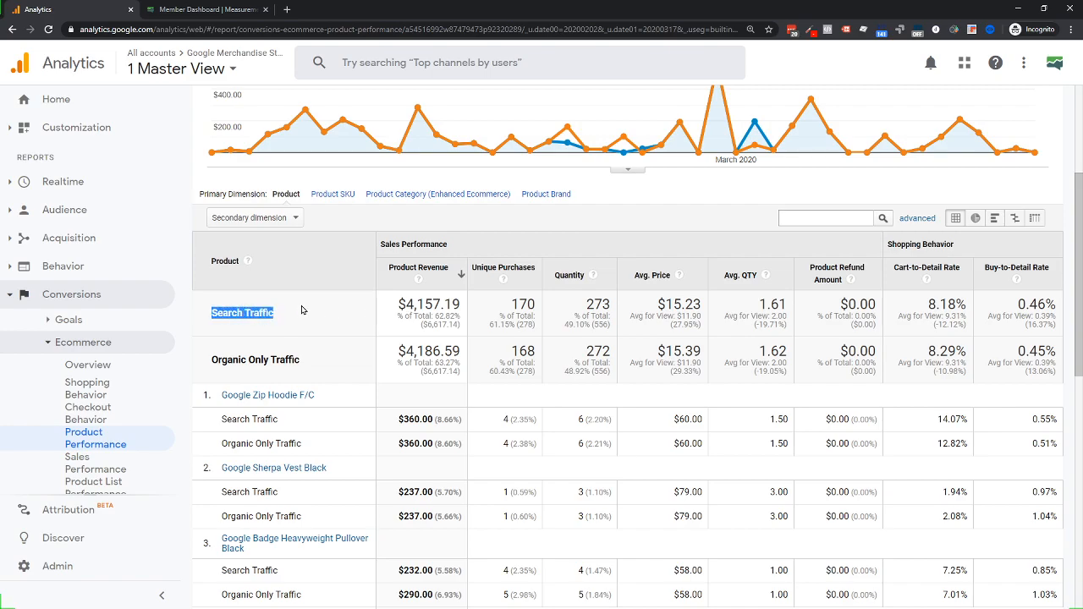
{"action": "scroll", "coordinate": [337, 312], "scroll_direction": "up", "scroll_amount": 2}
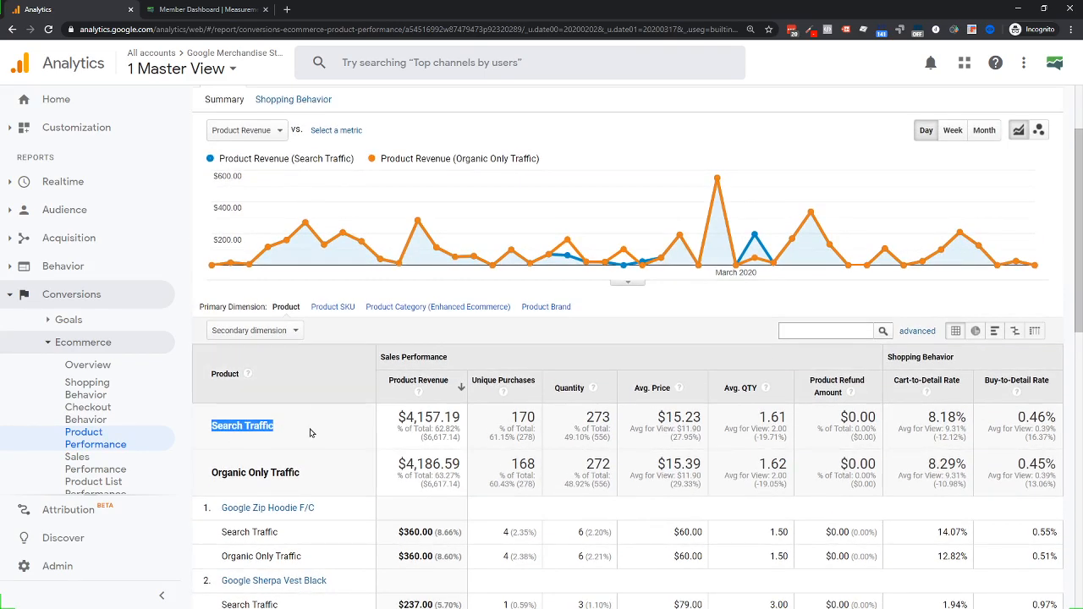
{"action": "left_click_drag", "start_coordinate": [401, 416], "coordinate": [458, 418]}
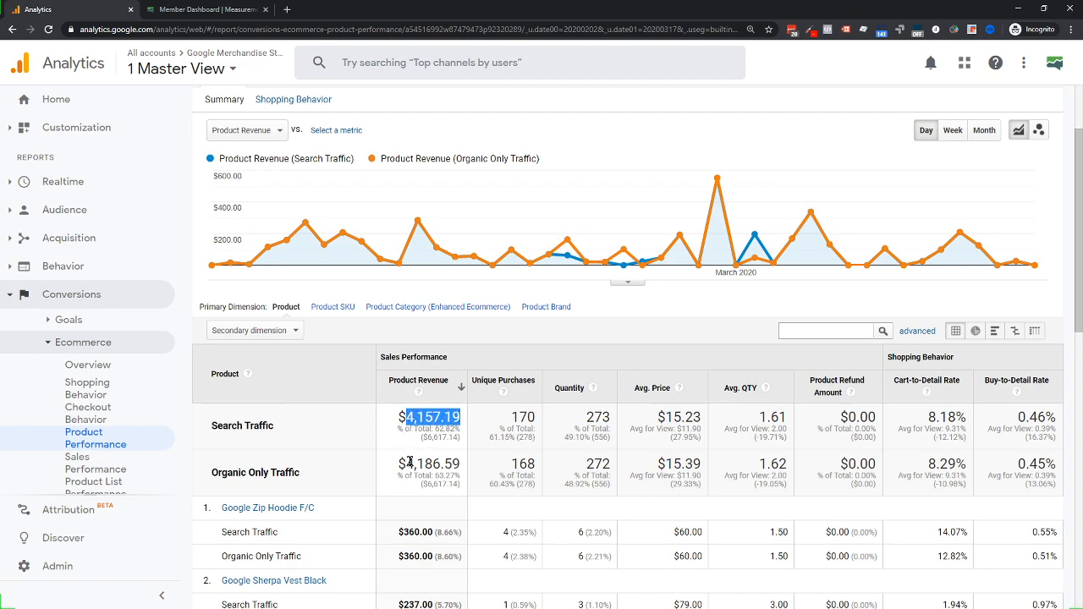
{"action": "left_click_drag", "start_coordinate": [406, 463], "coordinate": [475, 476]}
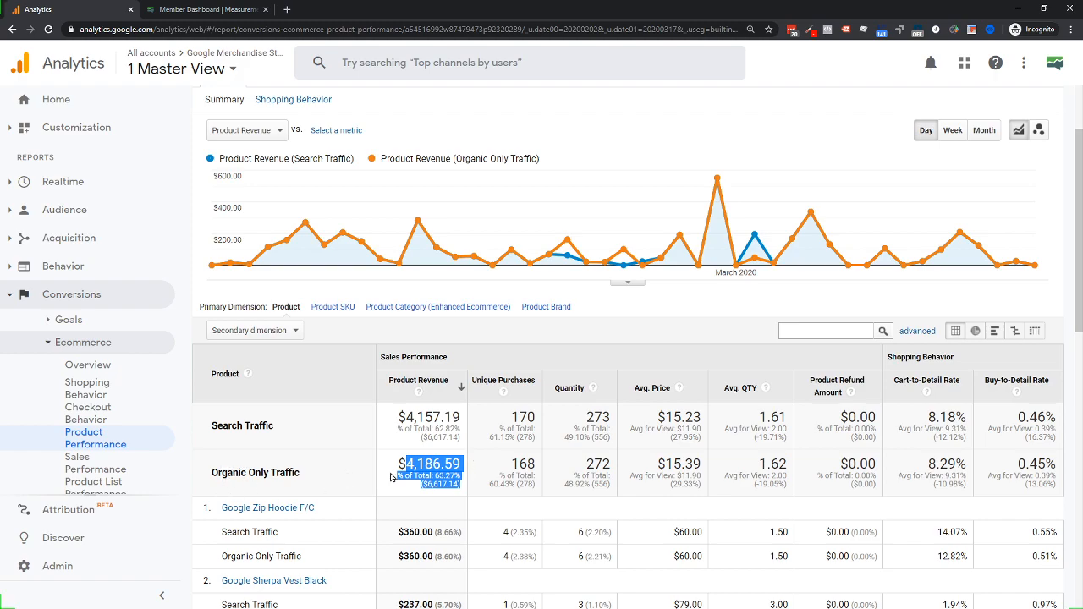
{"action": "scroll", "coordinate": [393, 477], "scroll_direction": "up", "scroll_amount": 2}
{"action": "scroll", "coordinate": [521, 164], "scroll_direction": "down", "scroll_amount": 3}
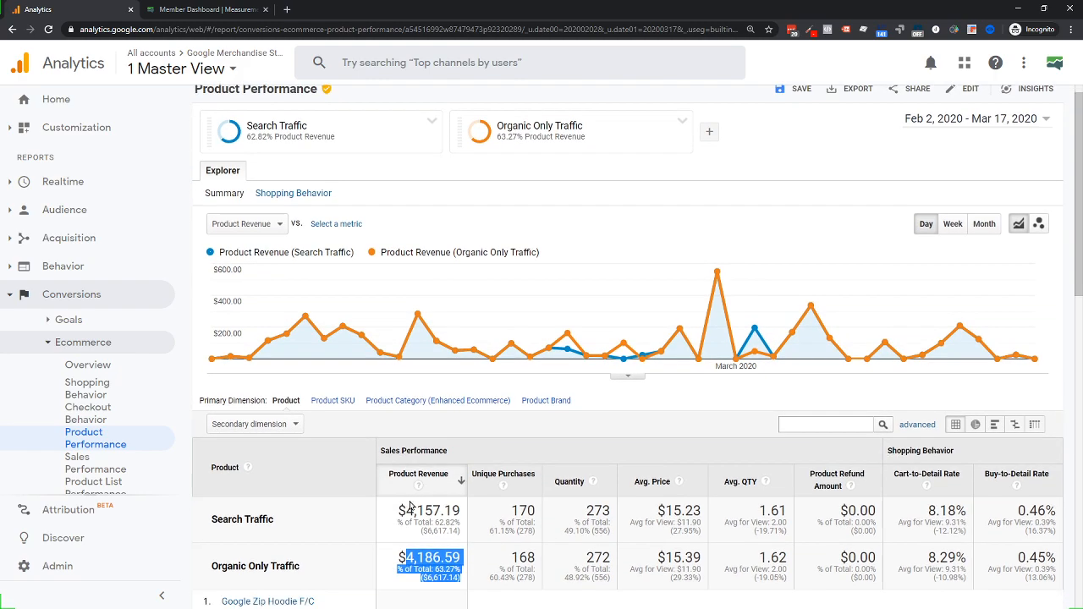
{"action": "left_click", "coordinate": [213, 414]}
{"action": "left_click_drag", "start_coordinate": [212, 415], "coordinate": [344, 392]}
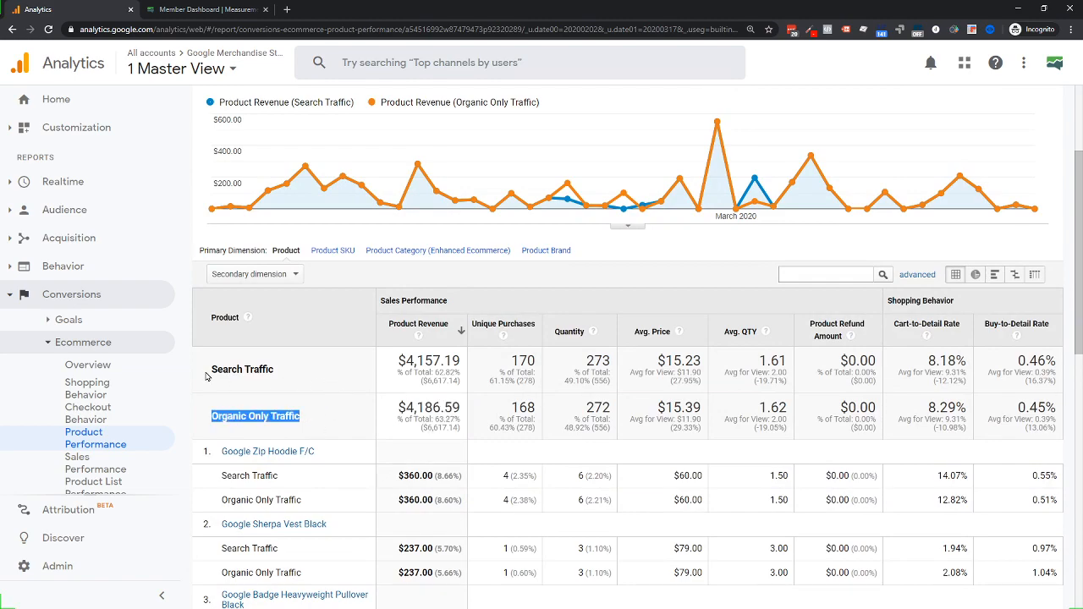
{"action": "left_click_drag", "start_coordinate": [206, 377], "coordinate": [318, 385]}
{"action": "scroll", "coordinate": [318, 385], "scroll_direction": "up", "scroll_amount": 3}
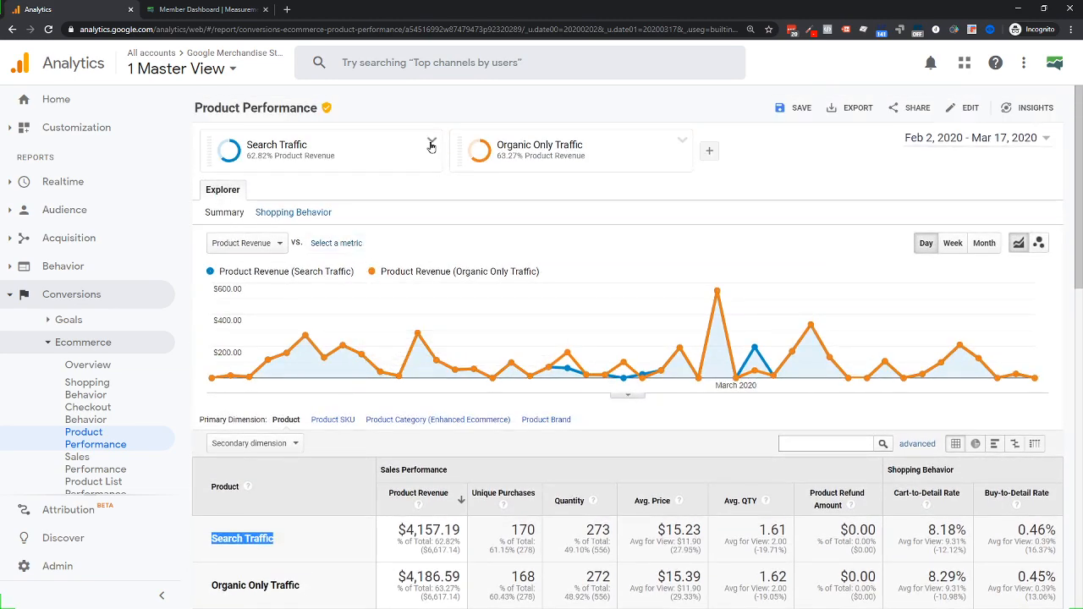
{"action": "left_click", "coordinate": [432, 144]}
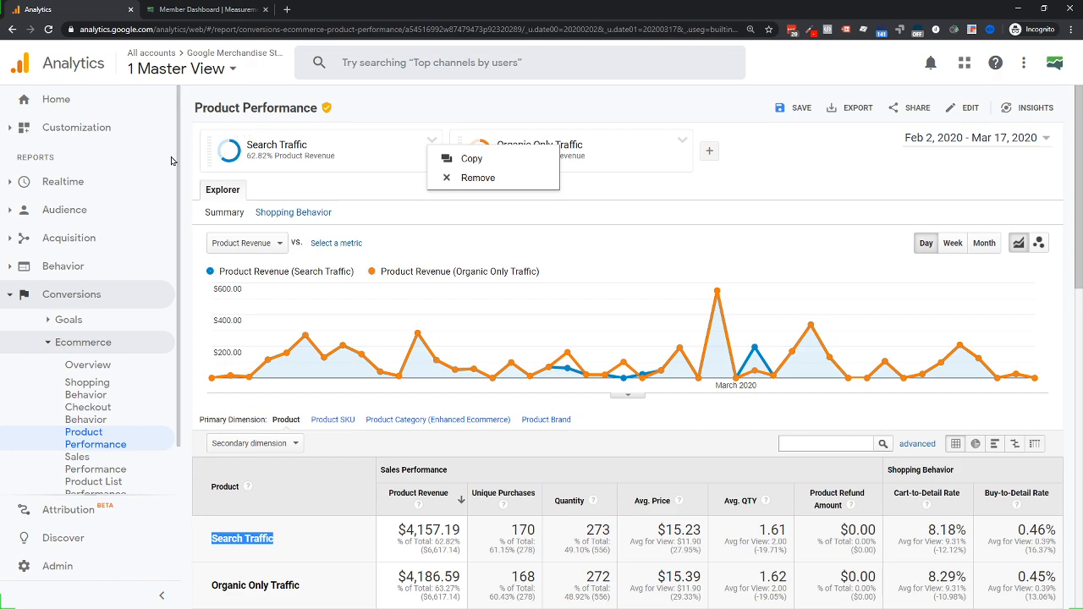
Filter the segment list by 'traff' and uncheck Search Traffic
{"action": "left_click", "coordinate": [222, 149]}
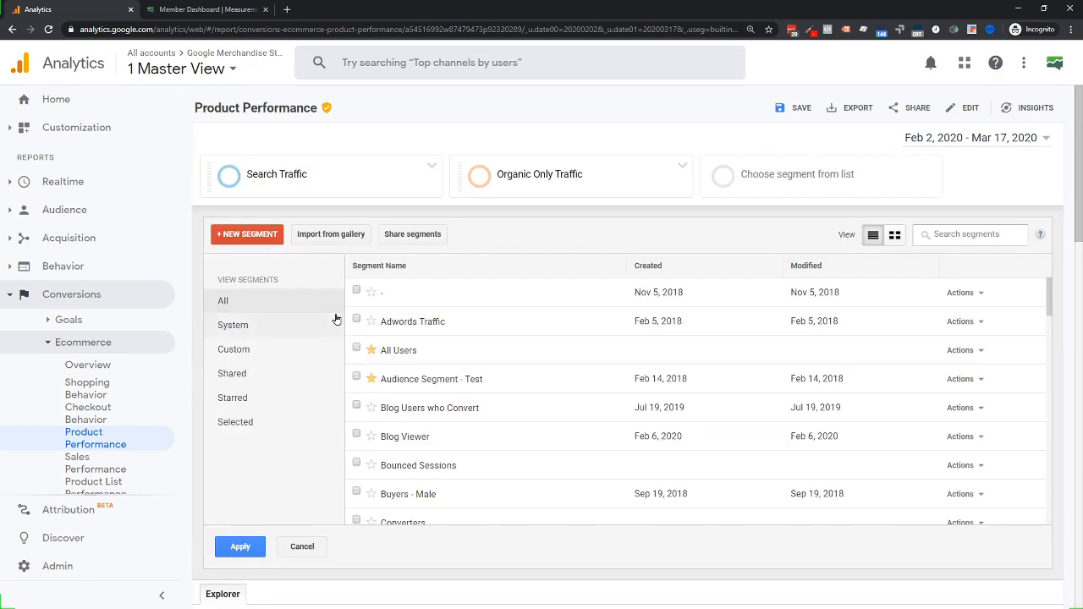
{"action": "scroll", "coordinate": [398, 339], "scroll_direction": "down", "scroll_amount": 5}
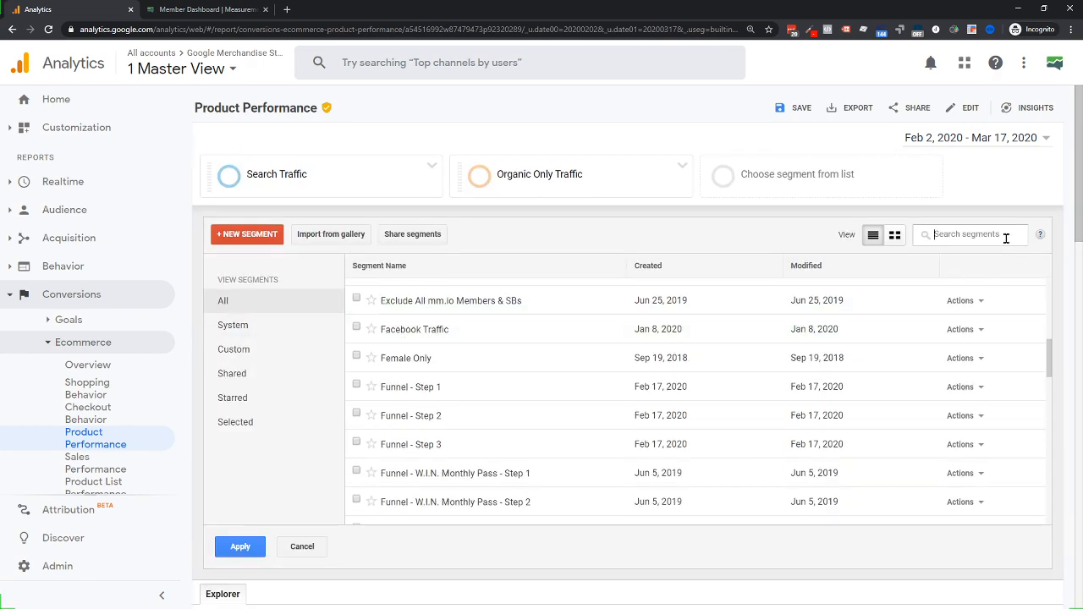
{"action": "type", "text": "traffic"}
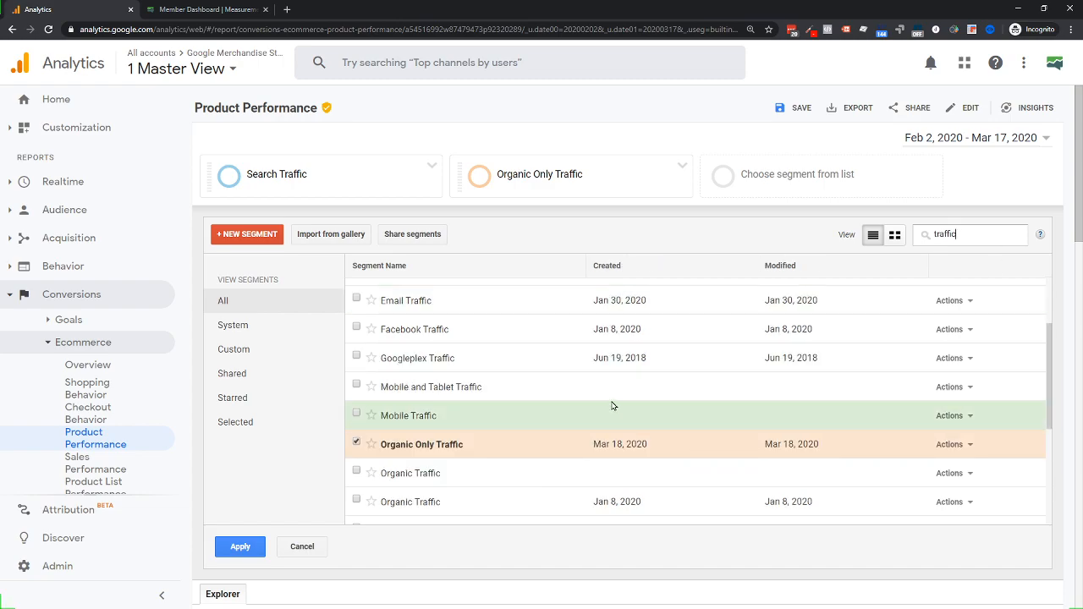
{"action": "scroll", "coordinate": [578, 399], "scroll_direction": "down", "scroll_amount": 3}
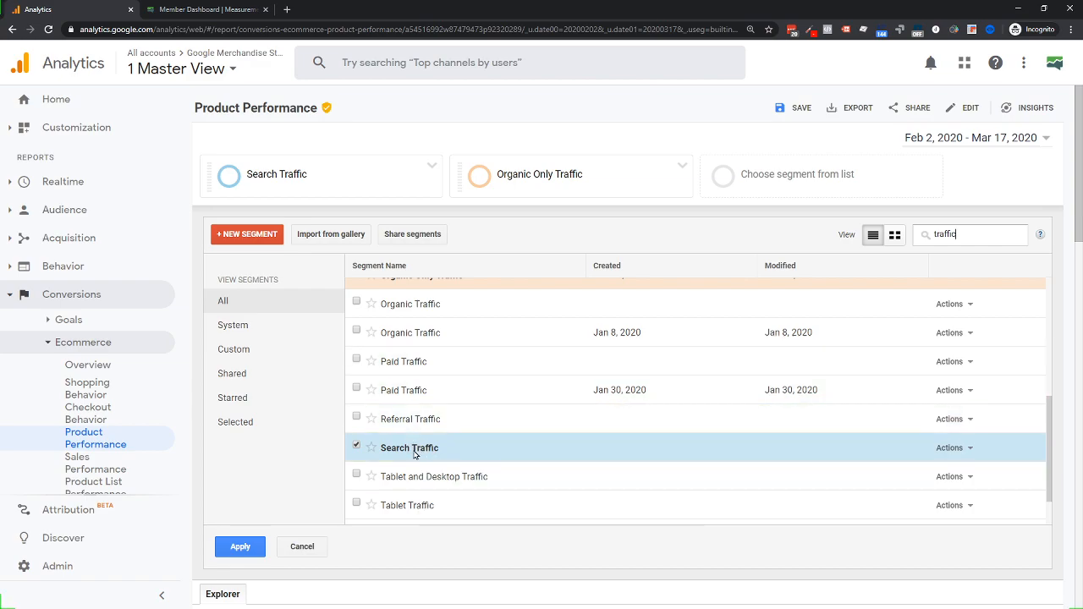
{"action": "mouse_move", "coordinate": [413, 456]}
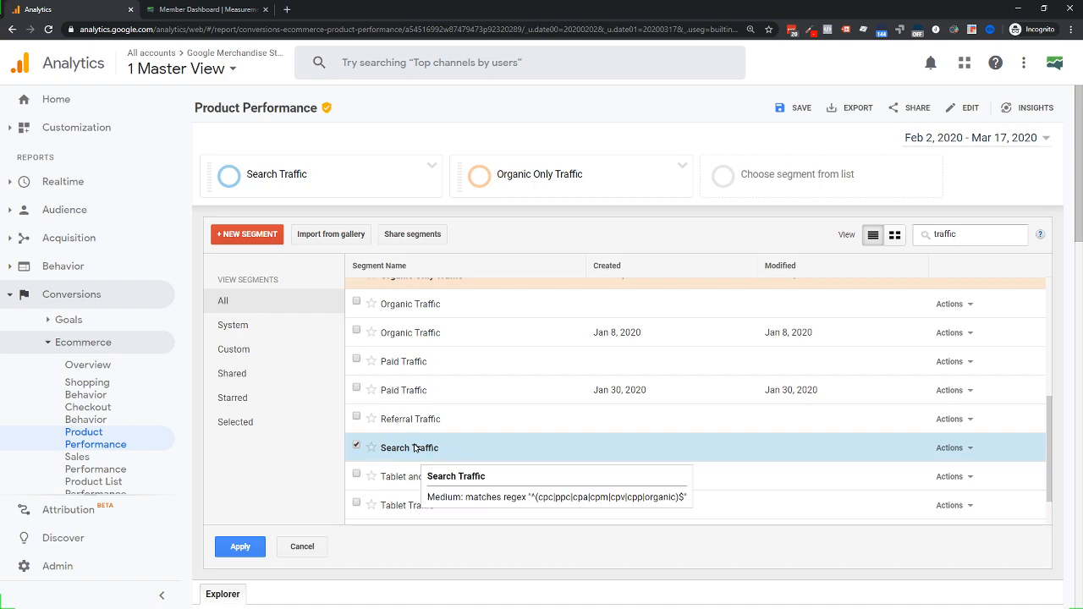
{"action": "left_click", "coordinate": [355, 448]}
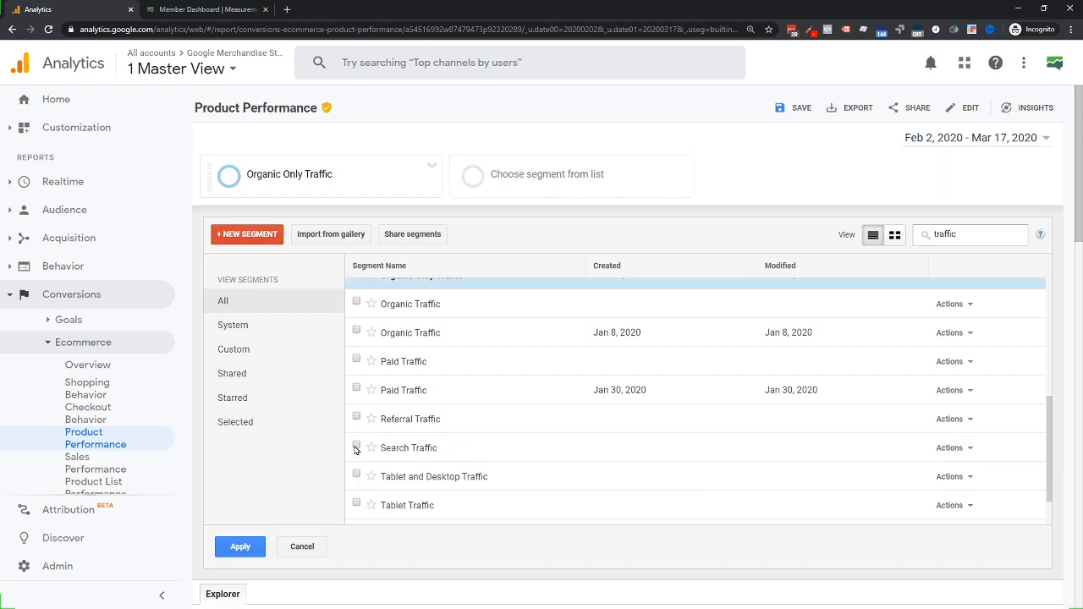
{"action": "scroll", "coordinate": [364, 356], "scroll_direction": "up", "scroll_amount": 5}
{"action": "scroll", "coordinate": [417, 409], "scroll_direction": "down", "scroll_amount": 5}
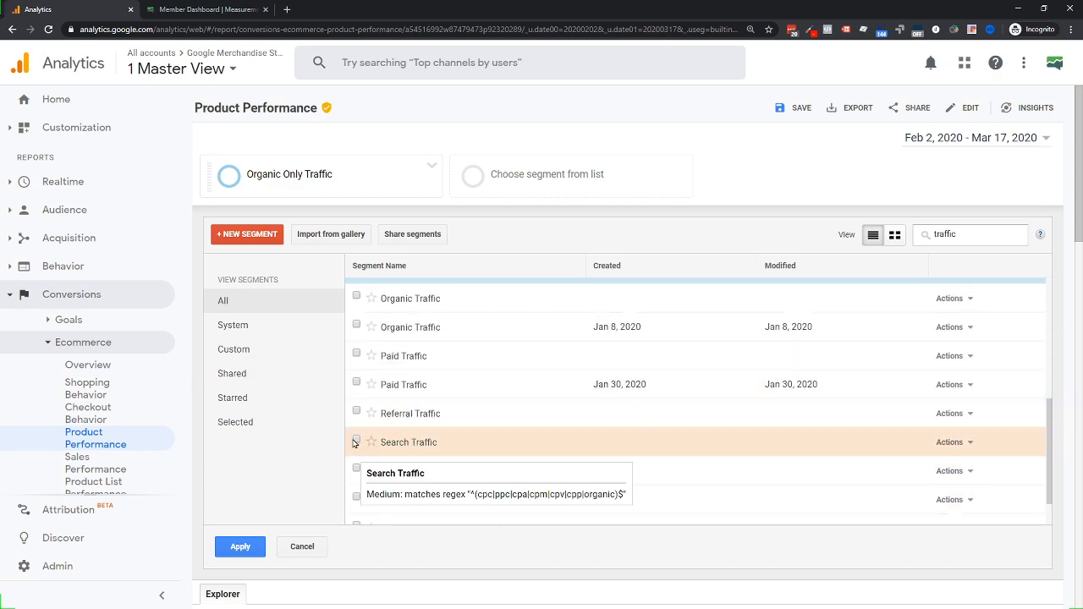
{"action": "left_click", "coordinate": [386, 447]}
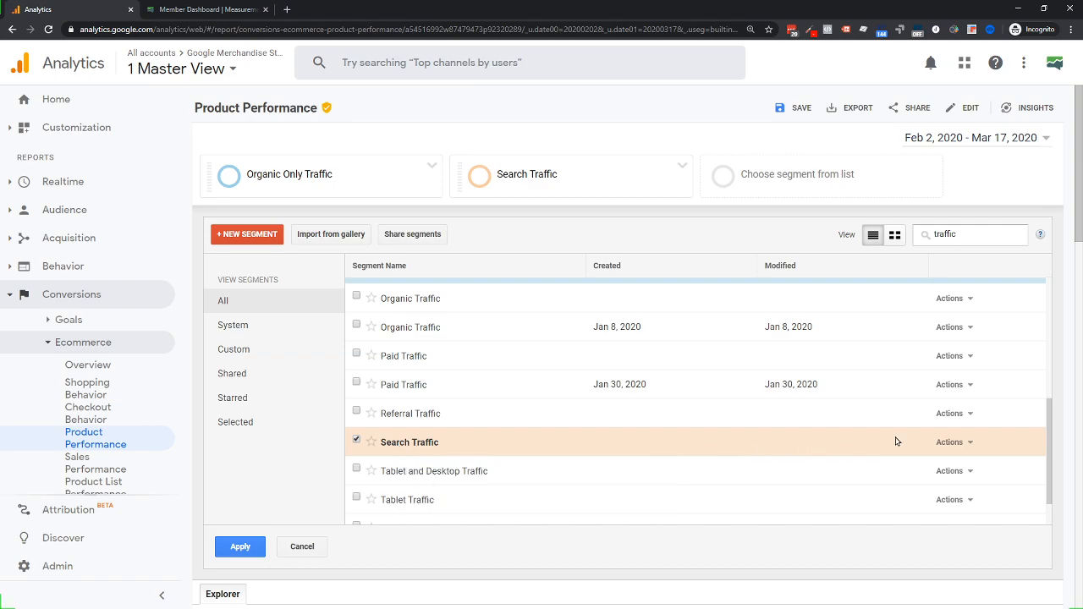
{"action": "left_click", "coordinate": [970, 443]}
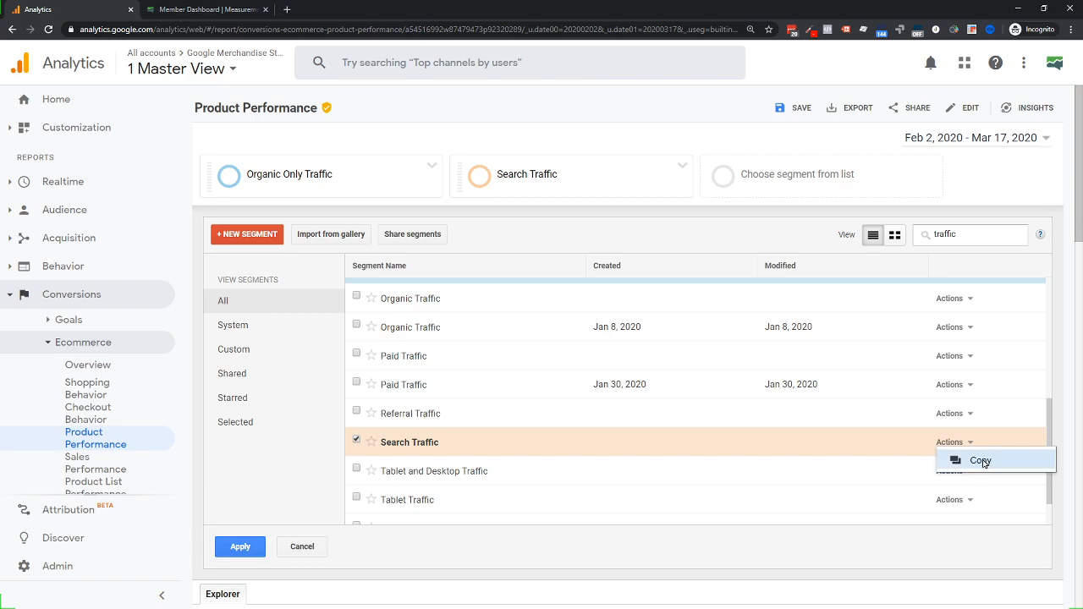
{"action": "mouse_move", "coordinate": [401, 447]}
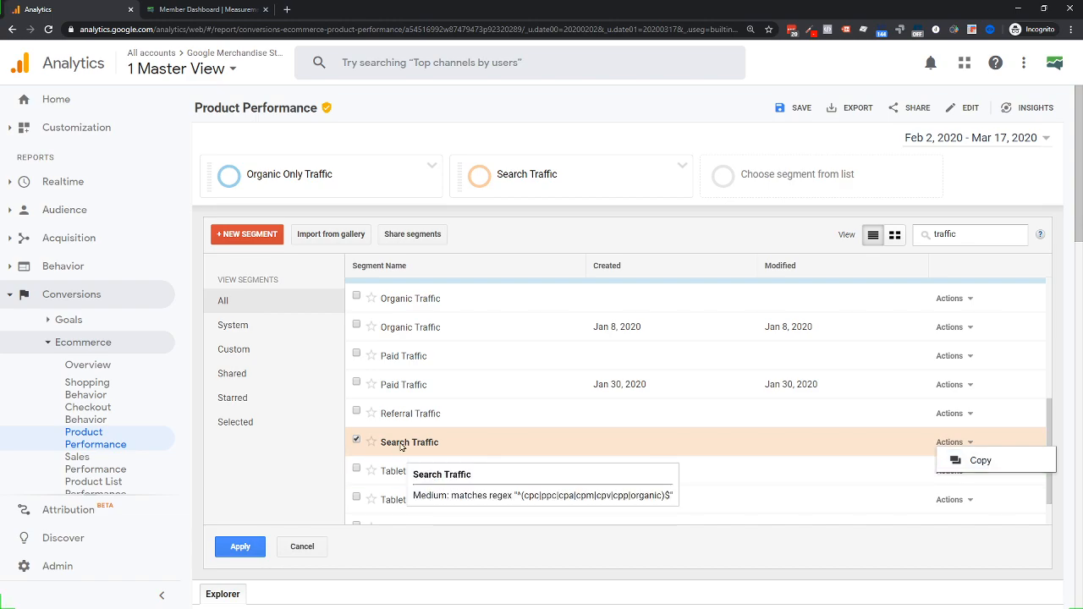
{"action": "left_click", "coordinate": [356, 440]}
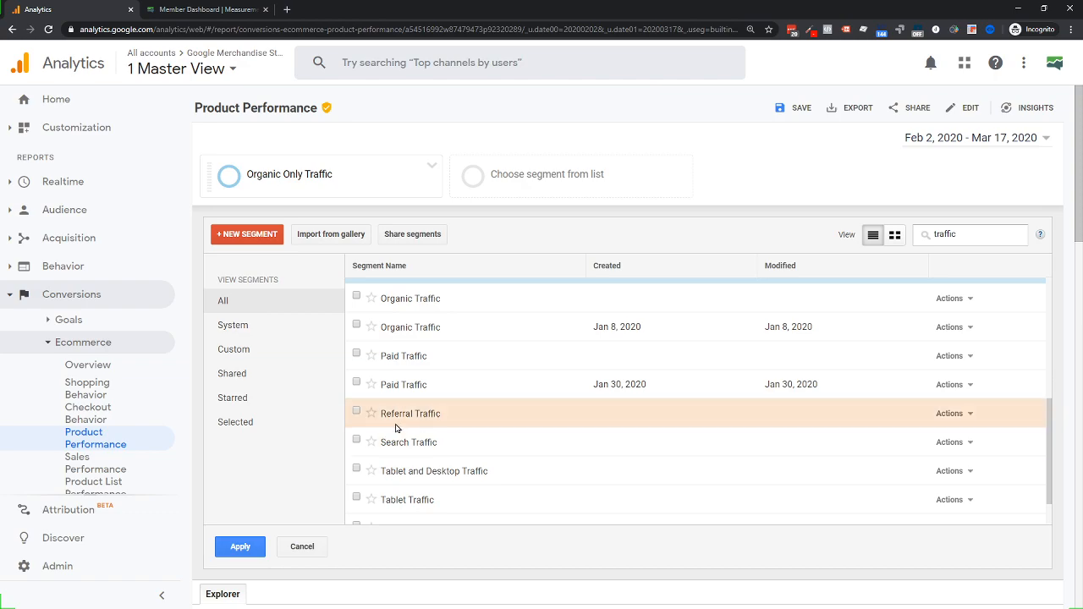
Open the Actions menu for the Organic Only Traffic segment
{"action": "scroll", "coordinate": [396, 426], "scroll_direction": "up", "scroll_amount": 2}
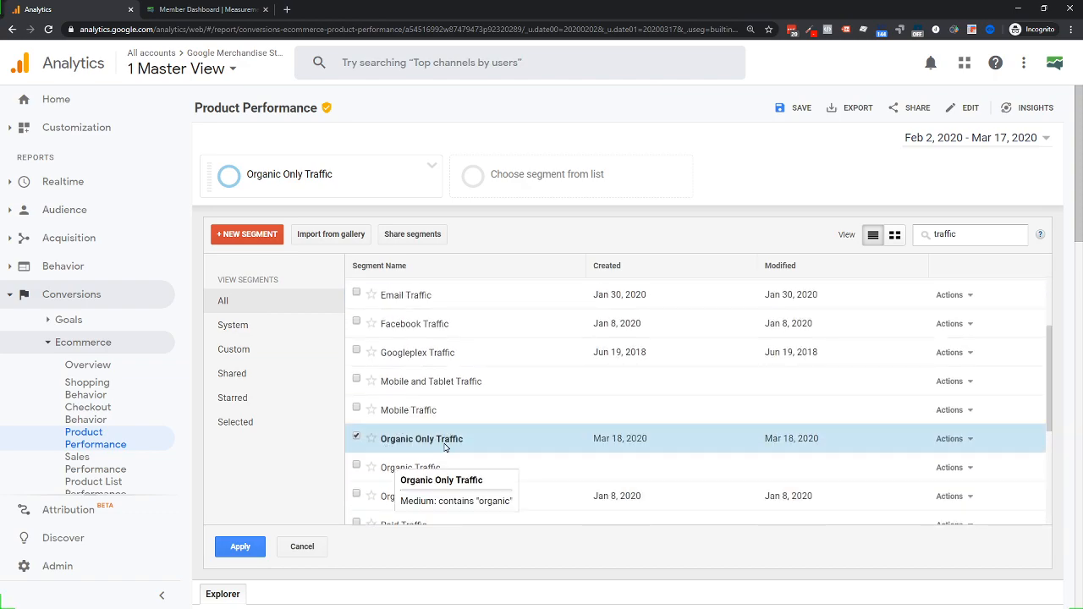
{"action": "scroll", "coordinate": [434, 474], "scroll_direction": "down", "scroll_amount": 3}
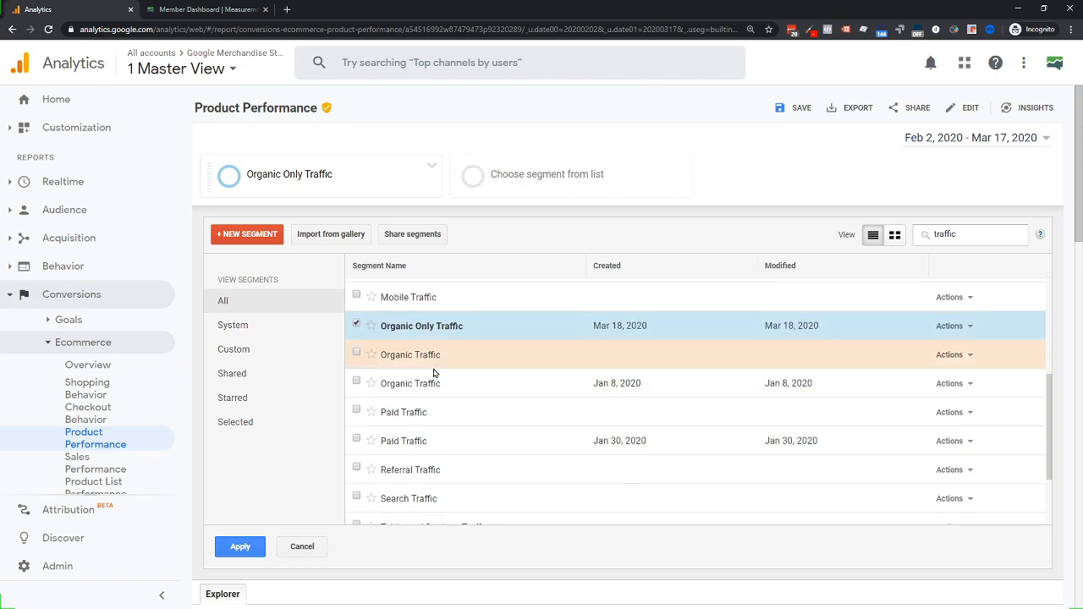
{"action": "scroll", "coordinate": [435, 372], "scroll_direction": "up", "scroll_amount": 3}
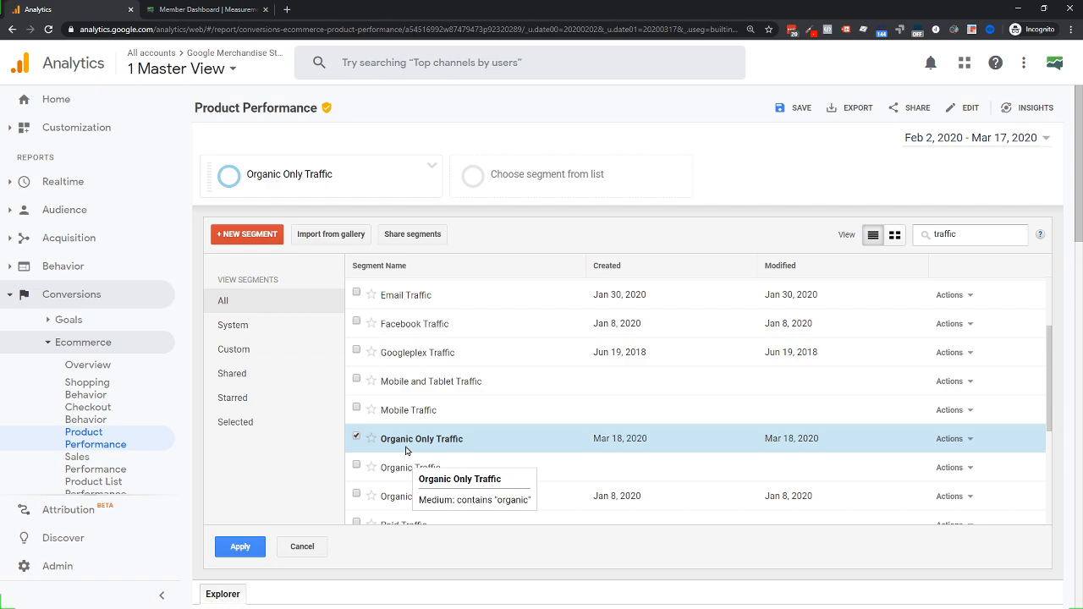
{"action": "left_click", "coordinate": [968, 438]}
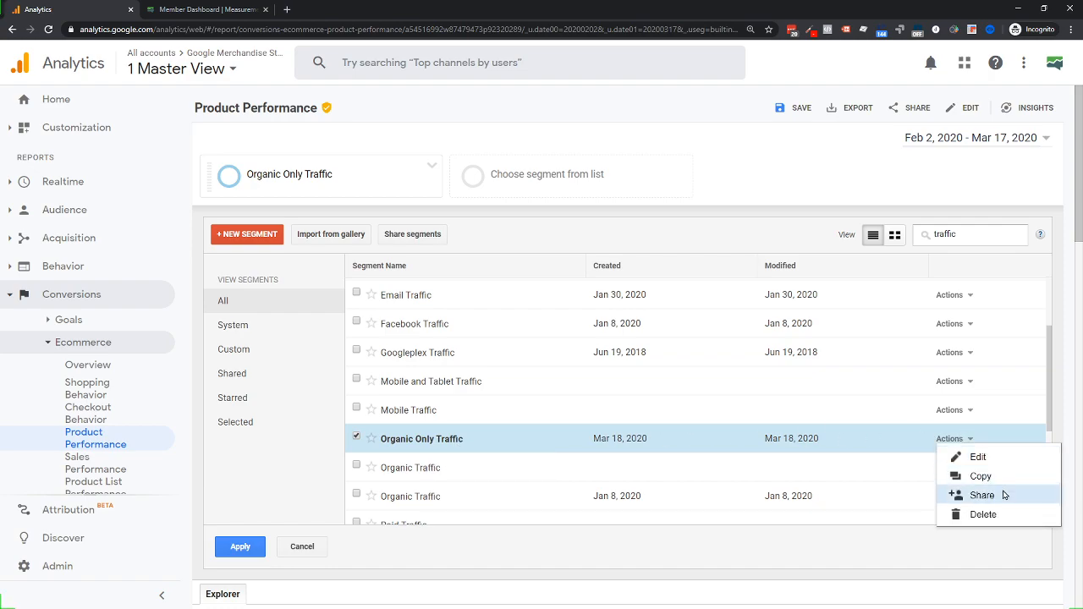
Edit Organic Only Traffic so Medium exactly matches 'organic', and save it
{"action": "left_click", "coordinate": [974, 458]}
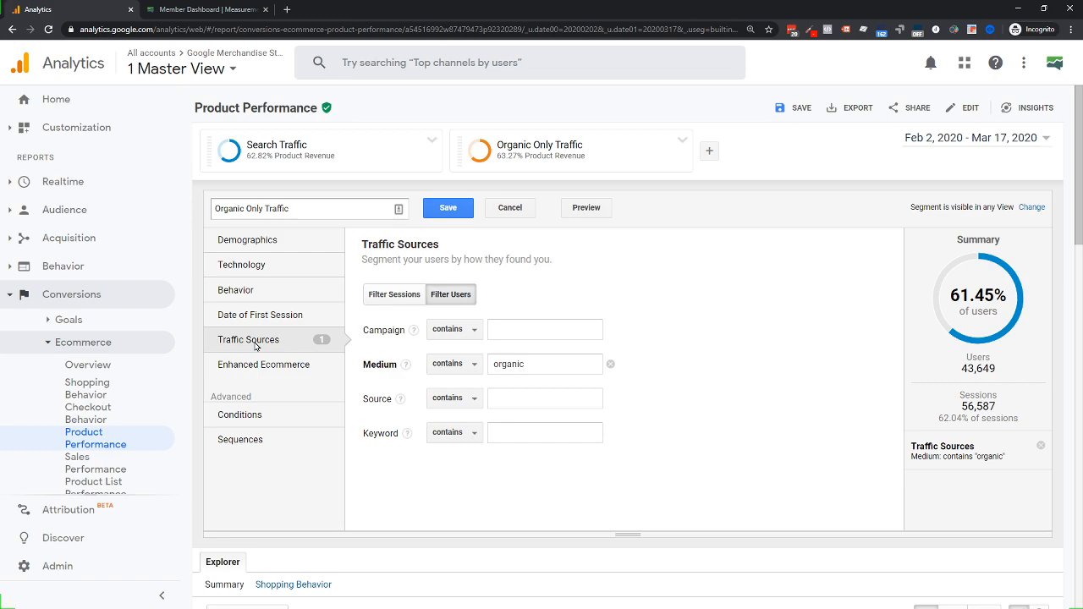
{"action": "left_click", "coordinate": [454, 364]}
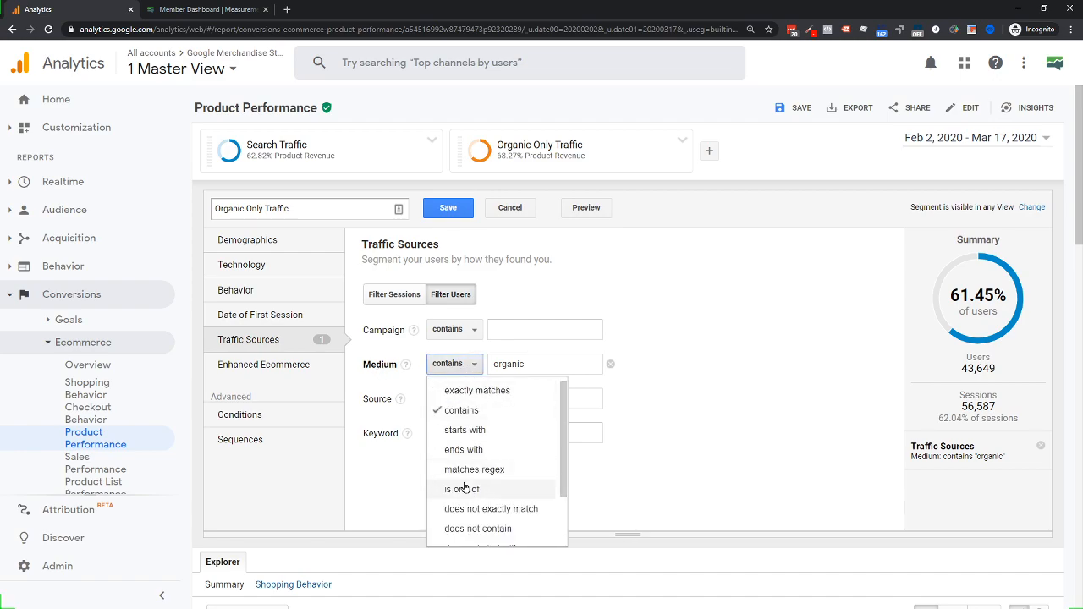
{"action": "left_click", "coordinate": [456, 394]}
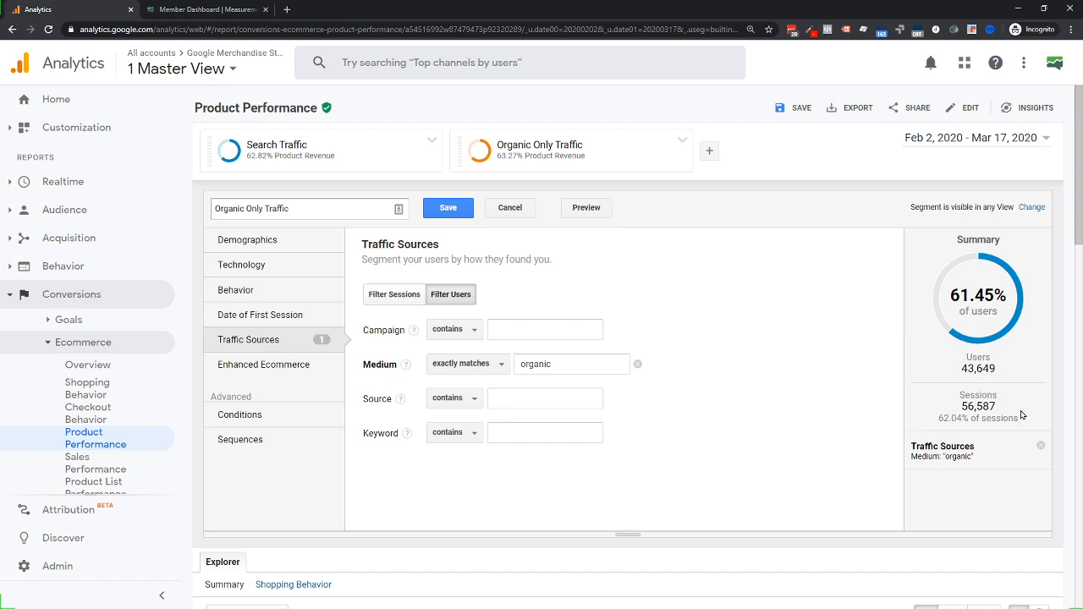
{"action": "left_click", "coordinate": [496, 365]}
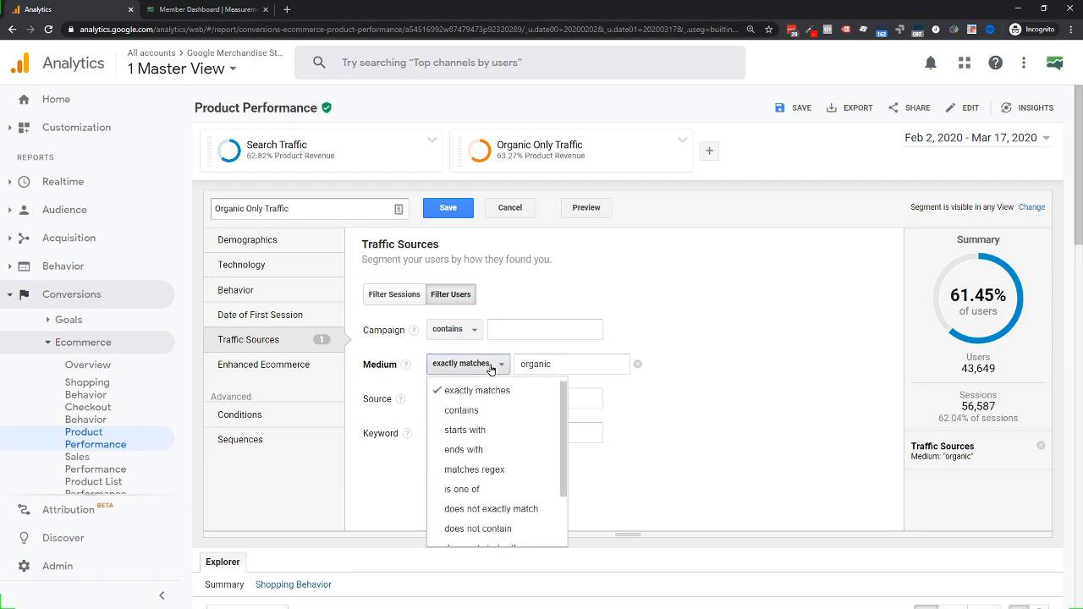
{"action": "left_click", "coordinate": [461, 411]}
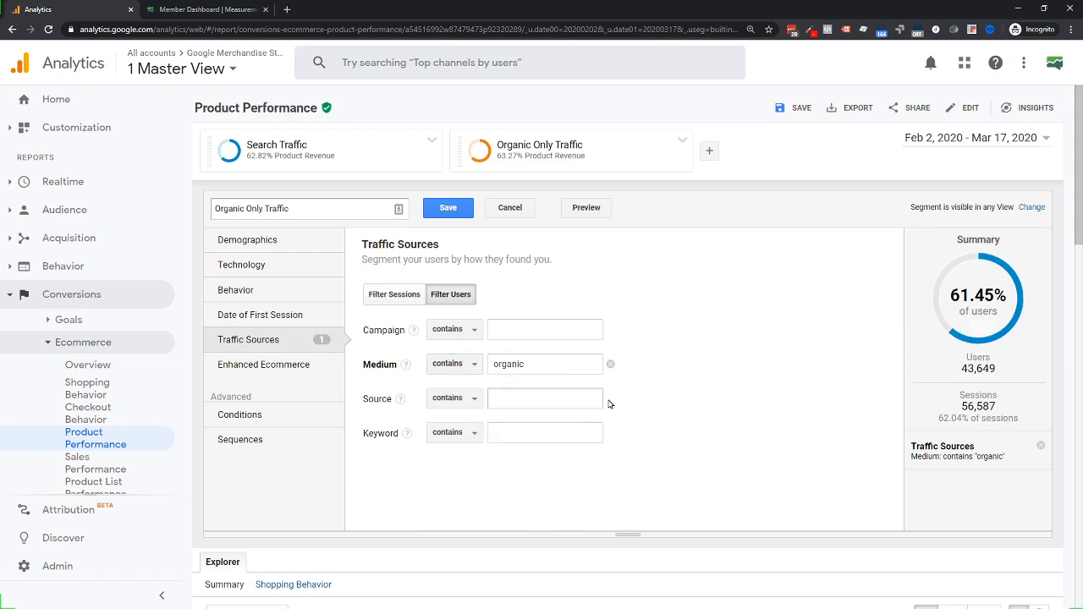
{"action": "left_click", "coordinate": [465, 365]}
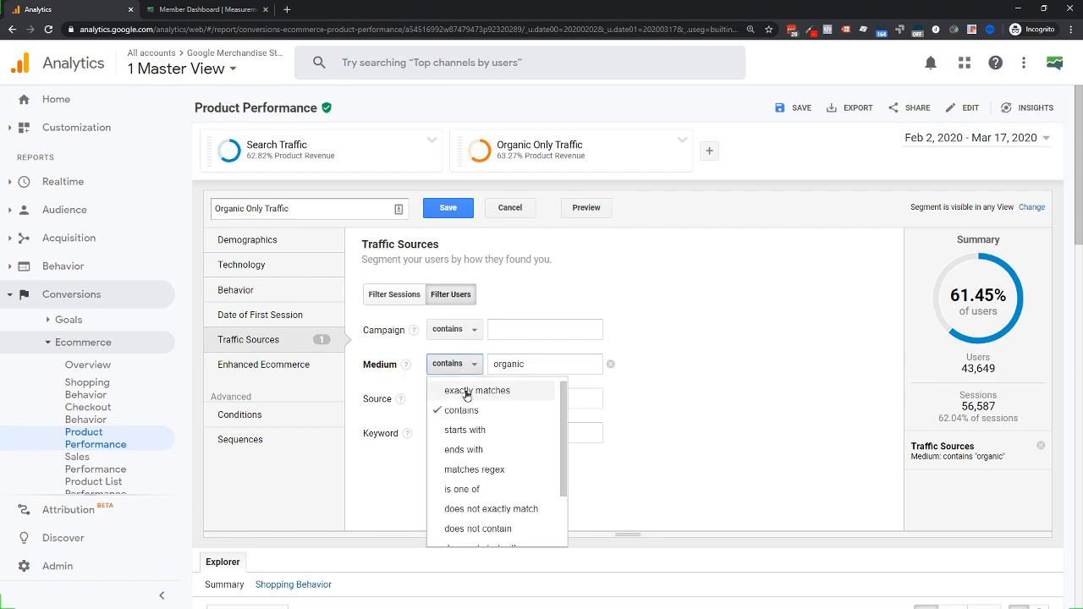
{"action": "left_click", "coordinate": [466, 391]}
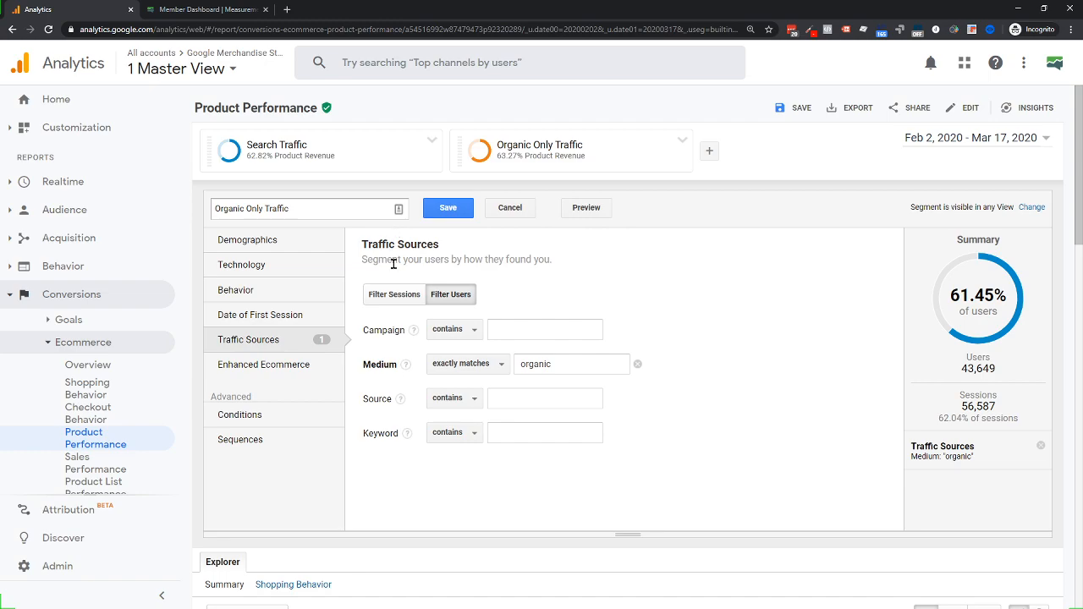
{"action": "left_click", "coordinate": [448, 214]}
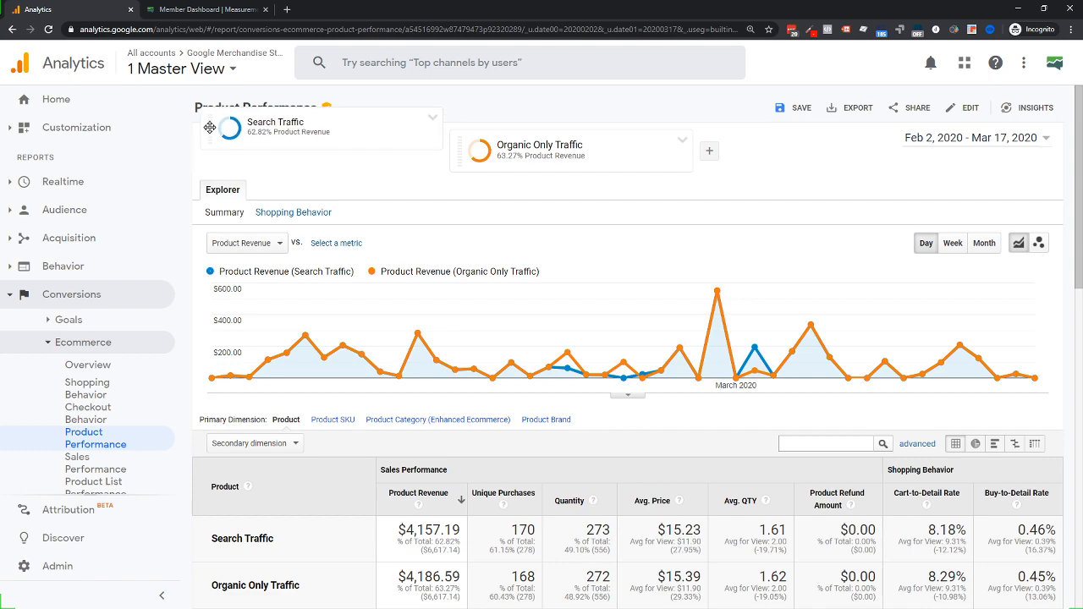
Remove the Search Traffic segment from the report
{"action": "left_click", "coordinate": [432, 144]}
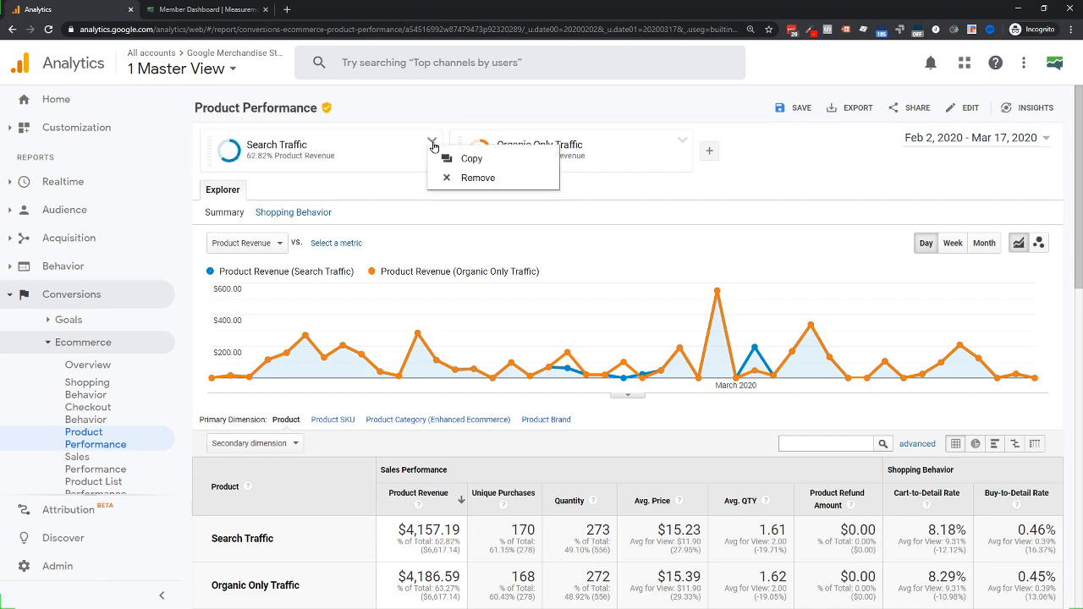
{"action": "left_click", "coordinate": [682, 140]}
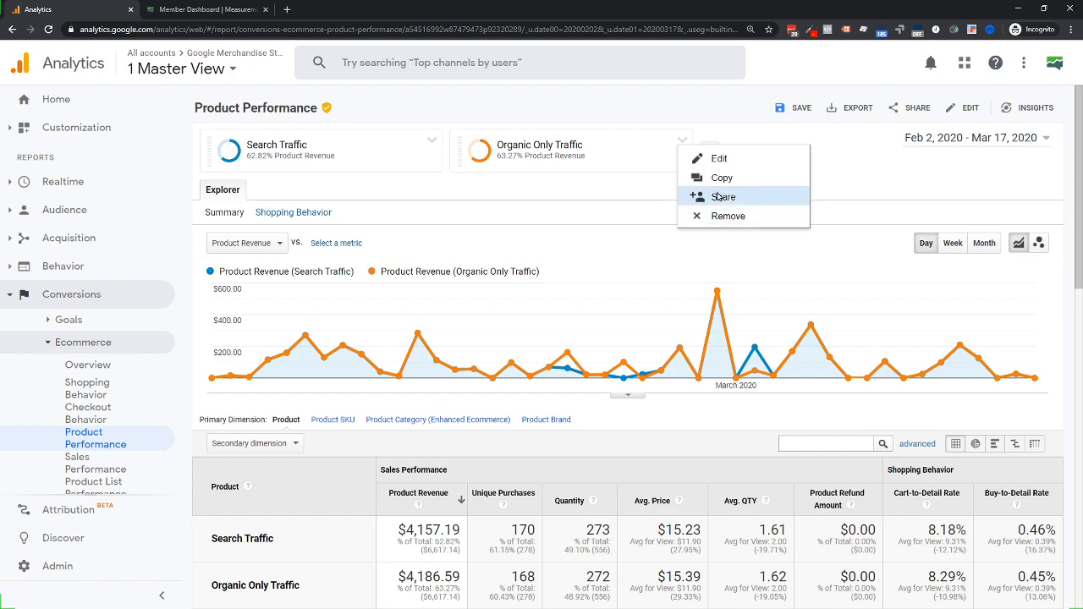
{"action": "left_click", "coordinate": [431, 144]}
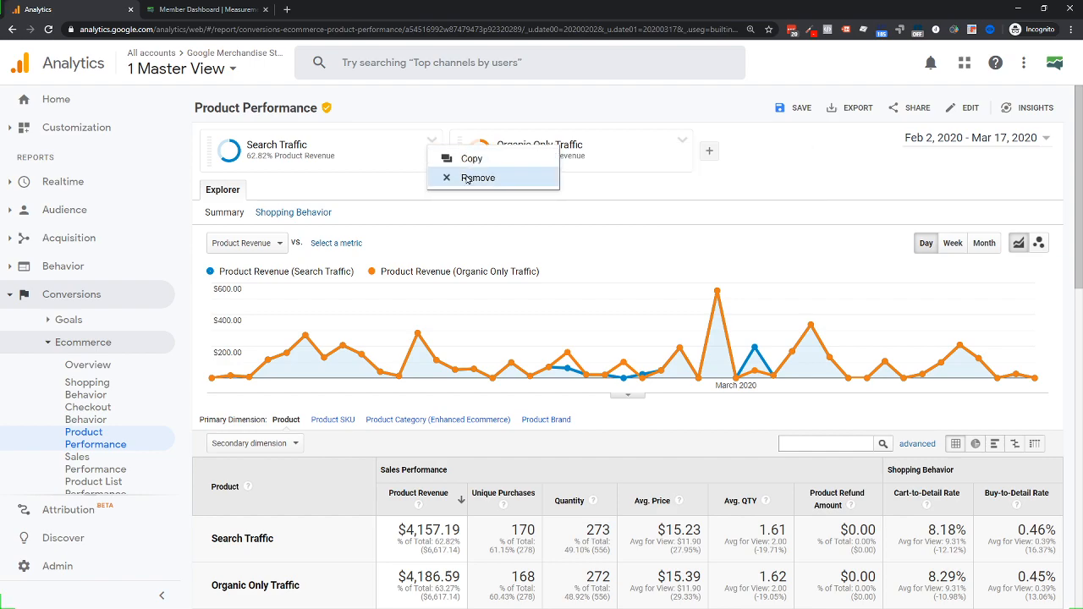
{"action": "left_click", "coordinate": [453, 176]}
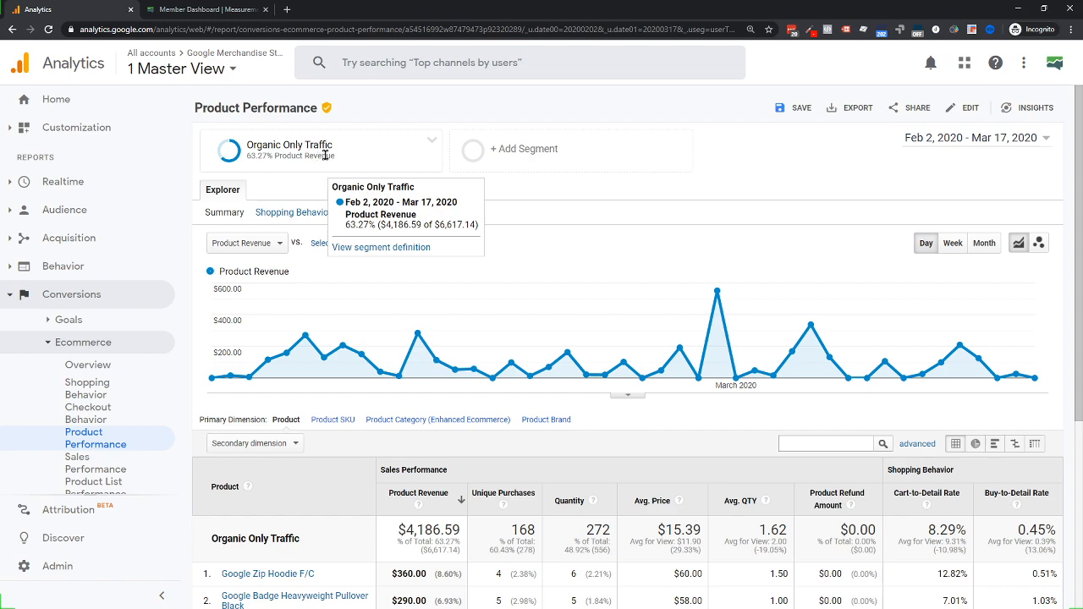
Start a new blank segment from the Add Segment list
{"action": "left_click", "coordinate": [512, 149]}
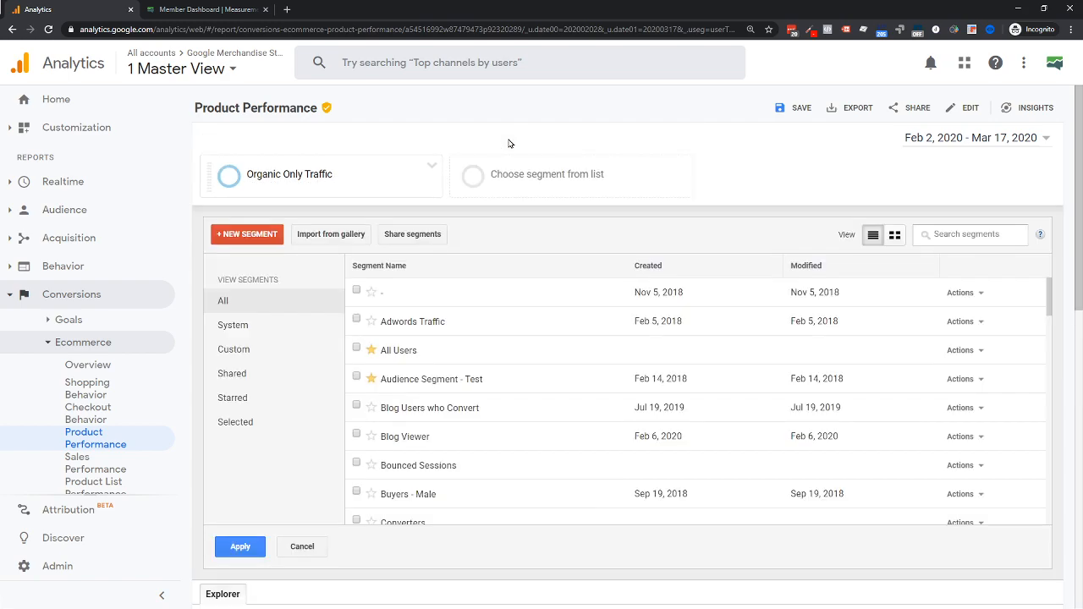
{"action": "left_click", "coordinate": [229, 334]}
{"action": "scroll", "coordinate": [406, 389], "scroll_direction": "down", "scroll_amount": 5}
{"action": "scroll", "coordinate": [410, 449], "scroll_direction": "up", "scroll_amount": 4}
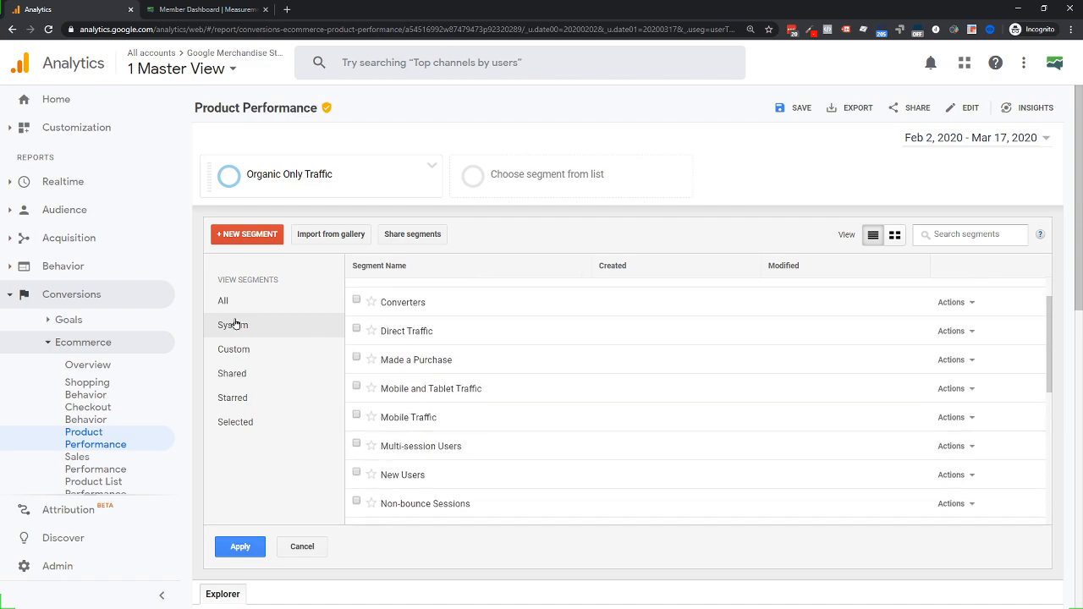
{"action": "left_click", "coordinate": [233, 237]}
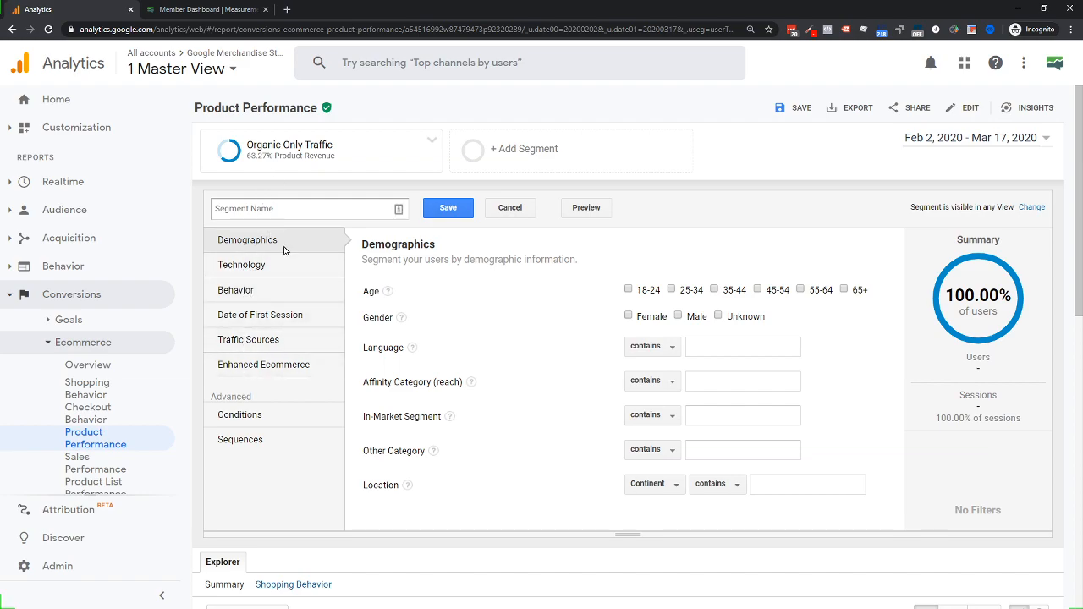
Browse the Demographics, Technology, Behavior, Date of First Session, Traffic Sources and Enhanced Ecommerce filter categories
{"action": "left_click", "coordinate": [251, 340]}
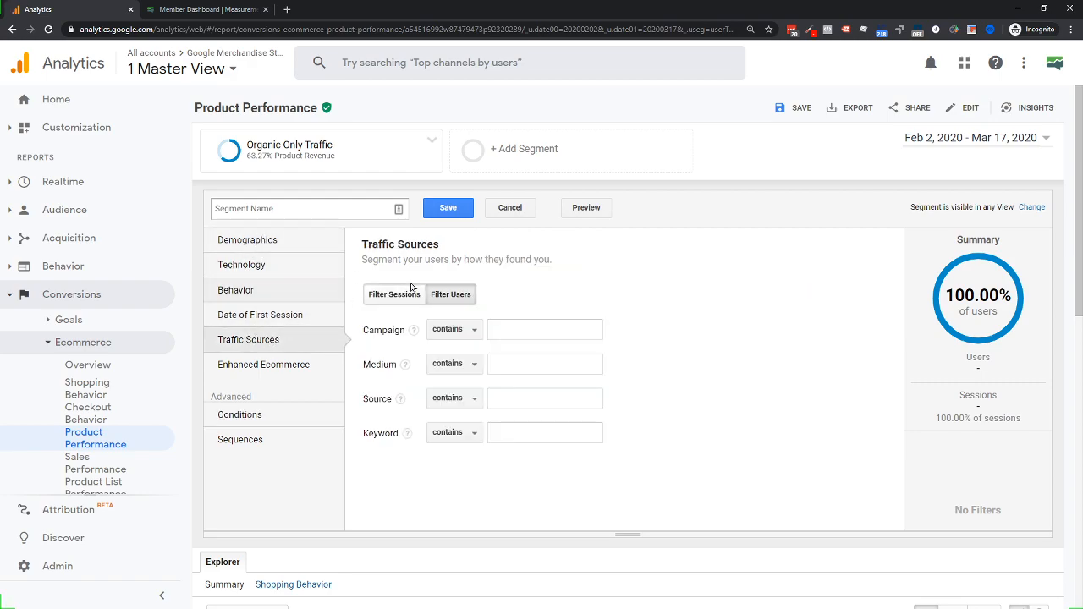
{"action": "left_click", "coordinate": [258, 313]}
{"action": "left_click", "coordinate": [257, 289]}
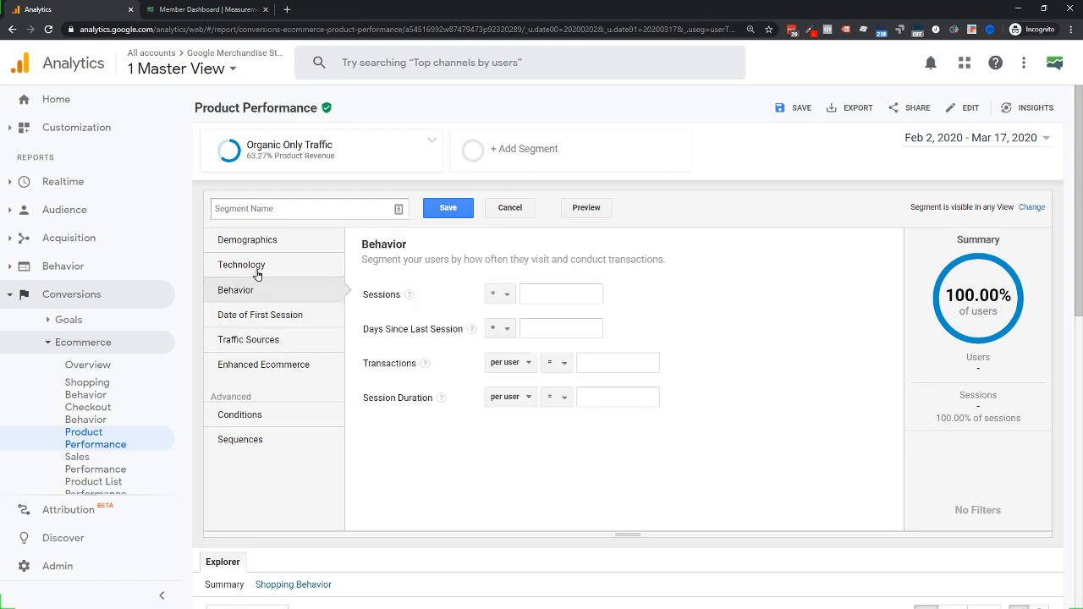
{"action": "left_click", "coordinate": [256, 265]}
{"action": "left_click", "coordinate": [256, 243]}
{"action": "left_click", "coordinate": [255, 341]}
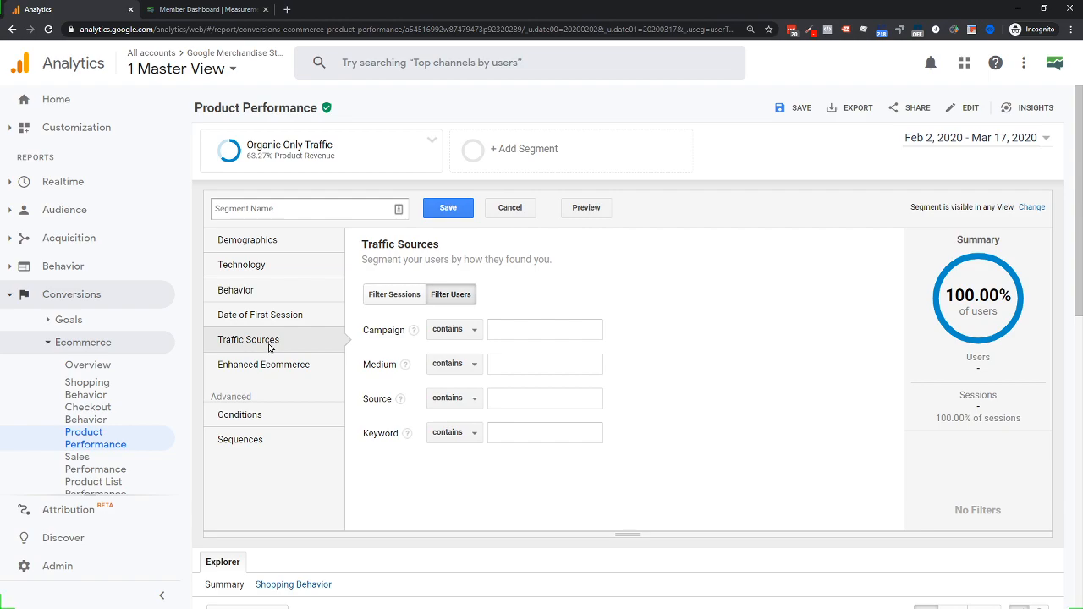
{"action": "left_click", "coordinate": [256, 242]}
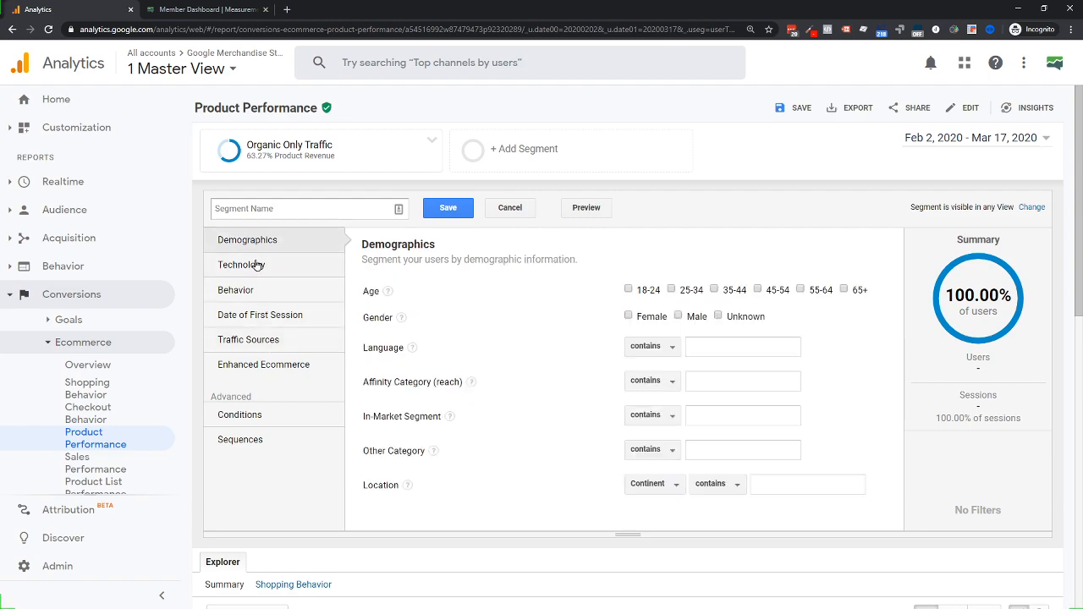
{"action": "left_click", "coordinate": [258, 265]}
{"action": "left_click", "coordinate": [258, 288]}
{"action": "left_click", "coordinate": [259, 314]}
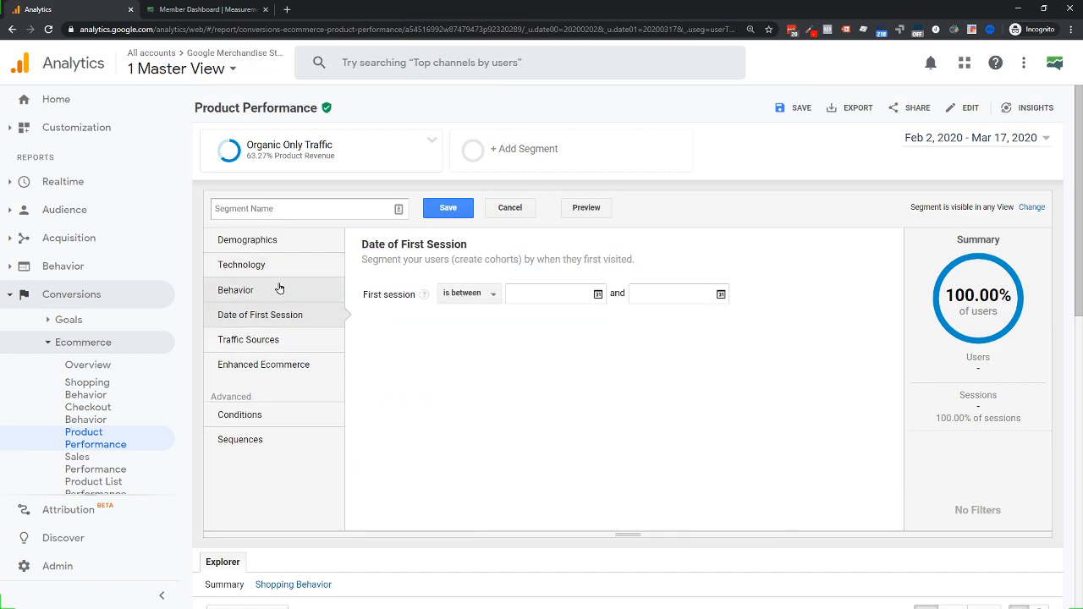
{"action": "left_click", "coordinate": [254, 340]}
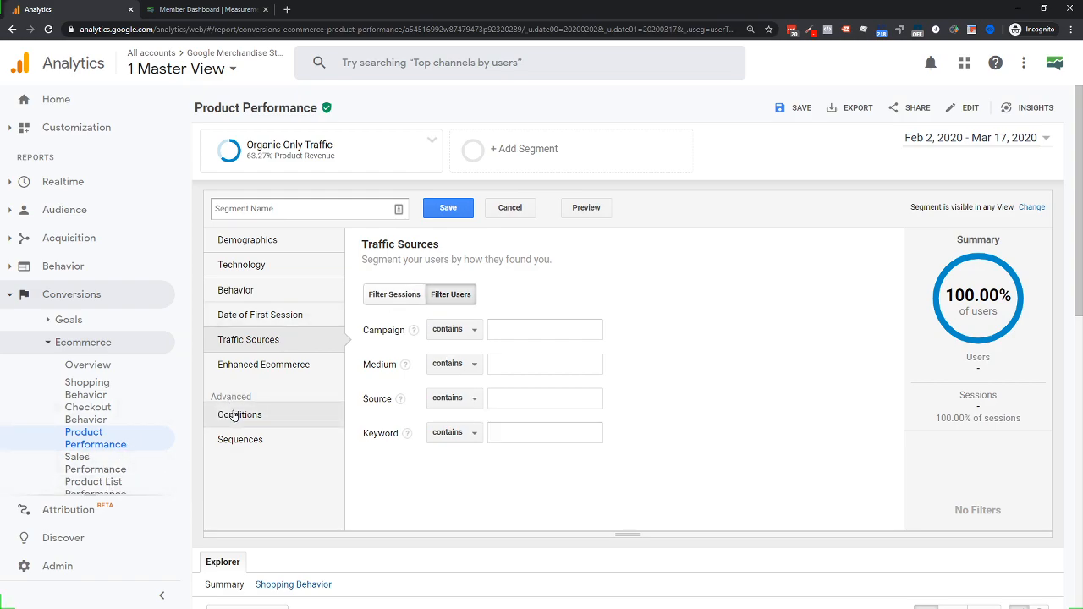
{"action": "left_click", "coordinate": [243, 370]}
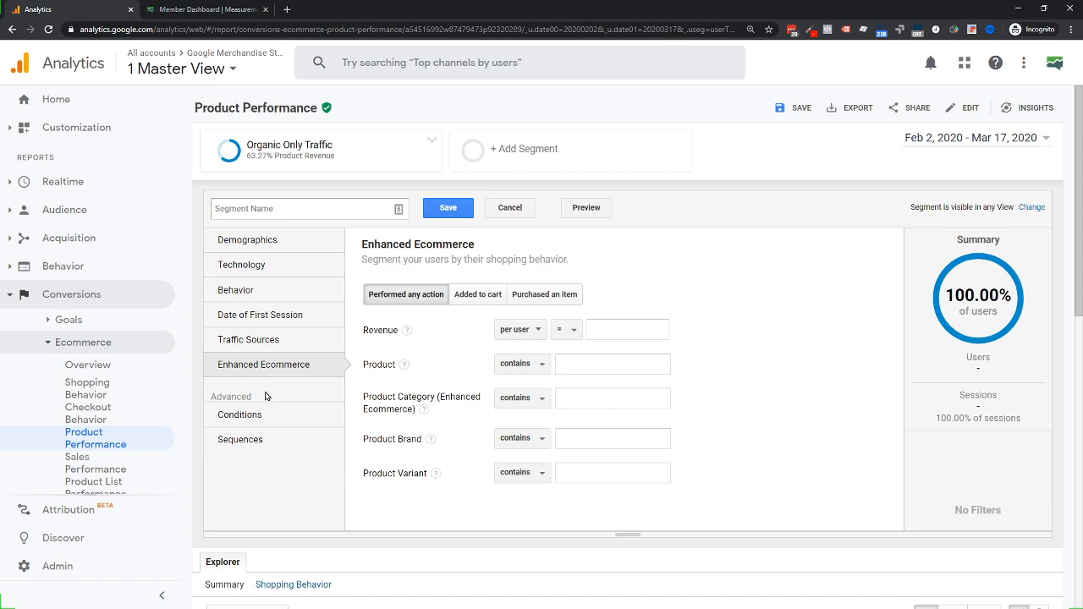
Under Advanced Conditions, search the dimension list for 'content'
{"action": "left_click", "coordinate": [238, 415]}
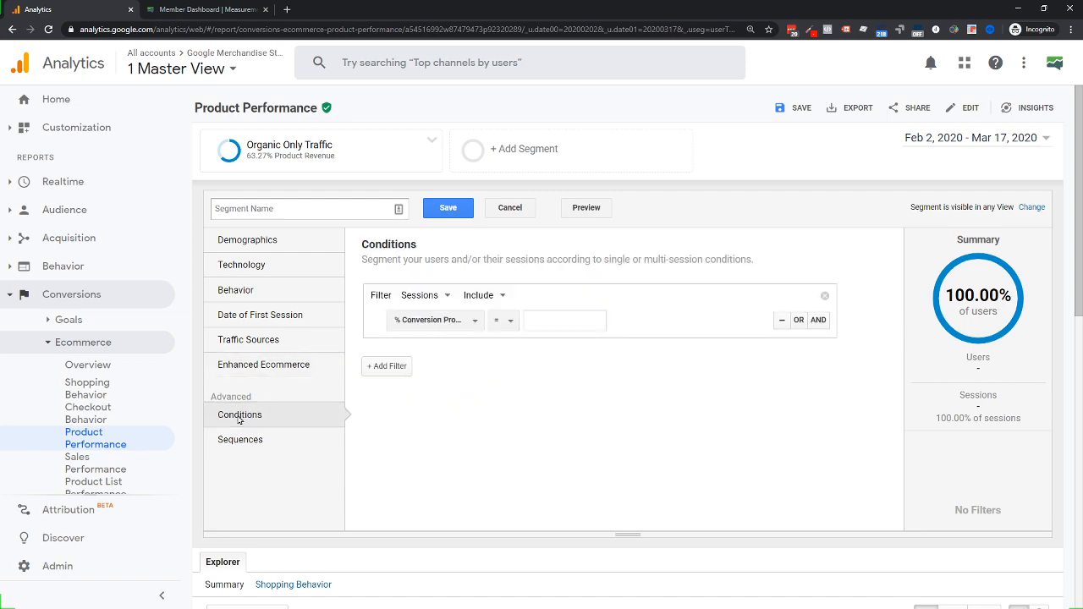
{"action": "left_click", "coordinate": [420, 327]}
{"action": "type", "text": "cont"}
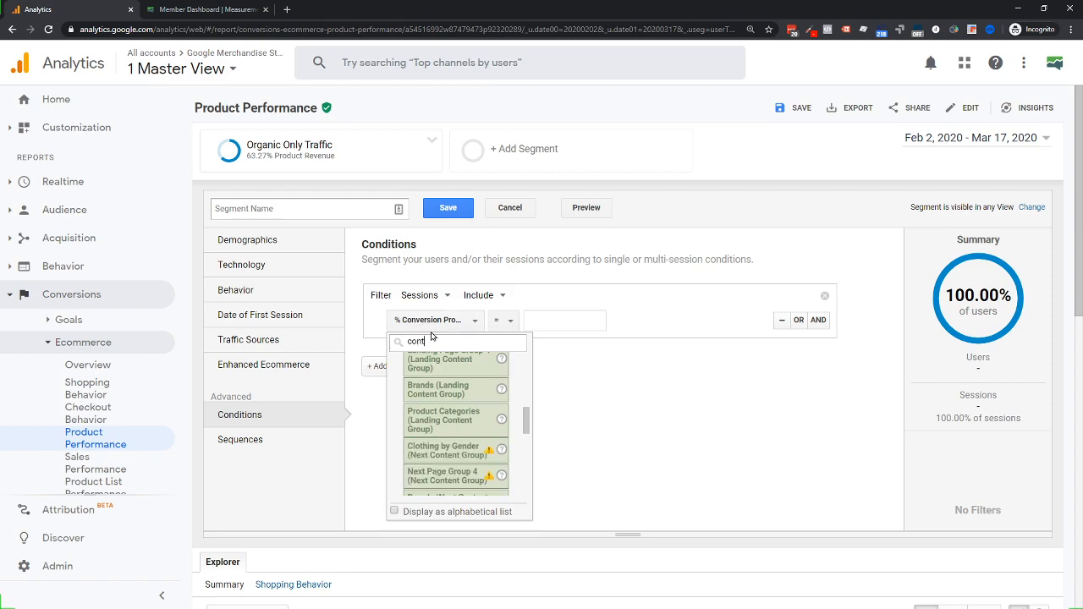
{"action": "type", "text": "te"}
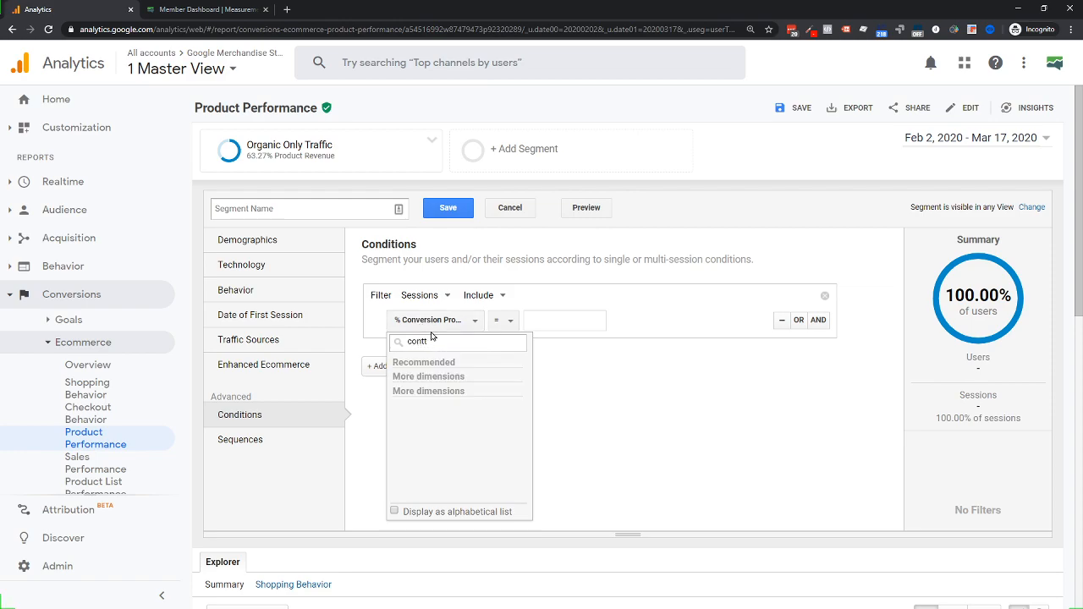
{"action": "key", "text": "BackSpace"}
{"action": "type", "text": "ent"}
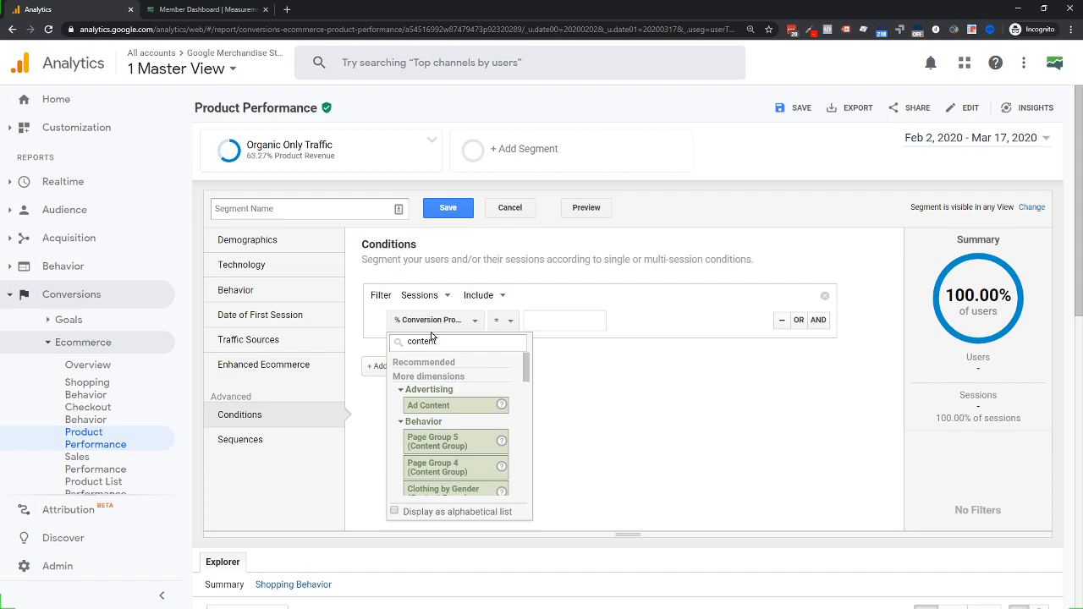
Pick Ad Content, then cancel and discard the unsaved new segment
{"action": "left_click", "coordinate": [435, 404]}
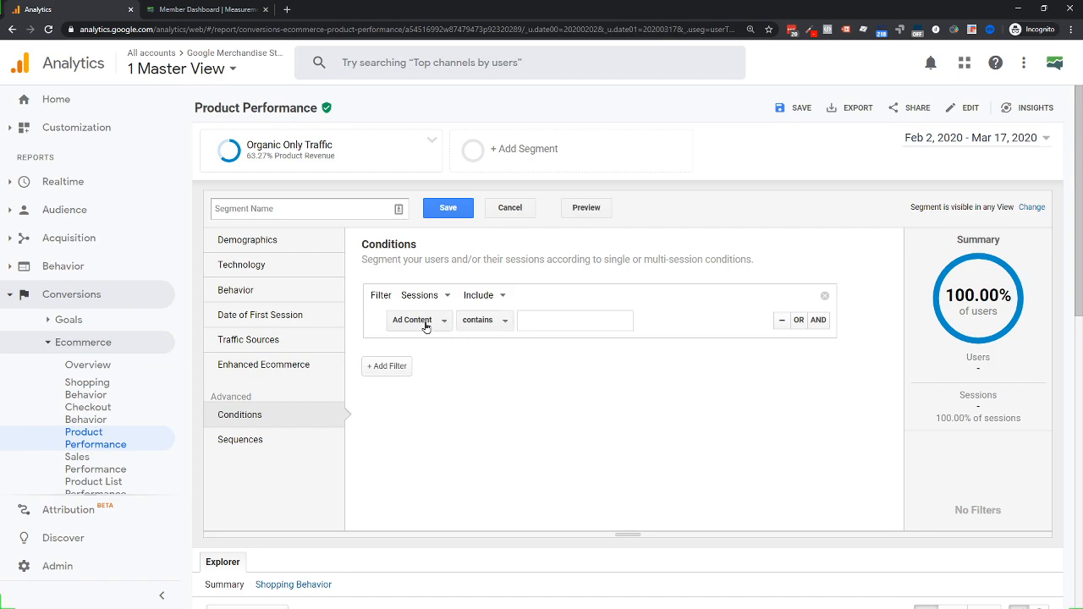
{"action": "left_click", "coordinate": [511, 209]}
{"action": "left_click", "coordinate": [596, 115]}
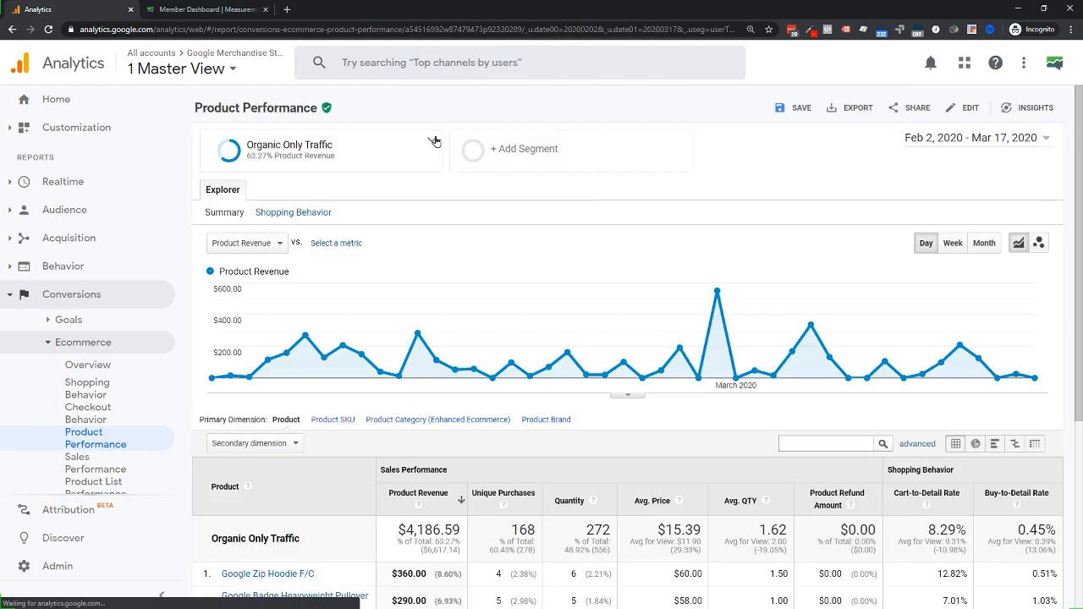
Edit Organic Only Traffic, clear its Medium exactly matches organic filter, and view Conditions
{"action": "left_click", "coordinate": [432, 140]}
{"action": "left_click", "coordinate": [464, 161]}
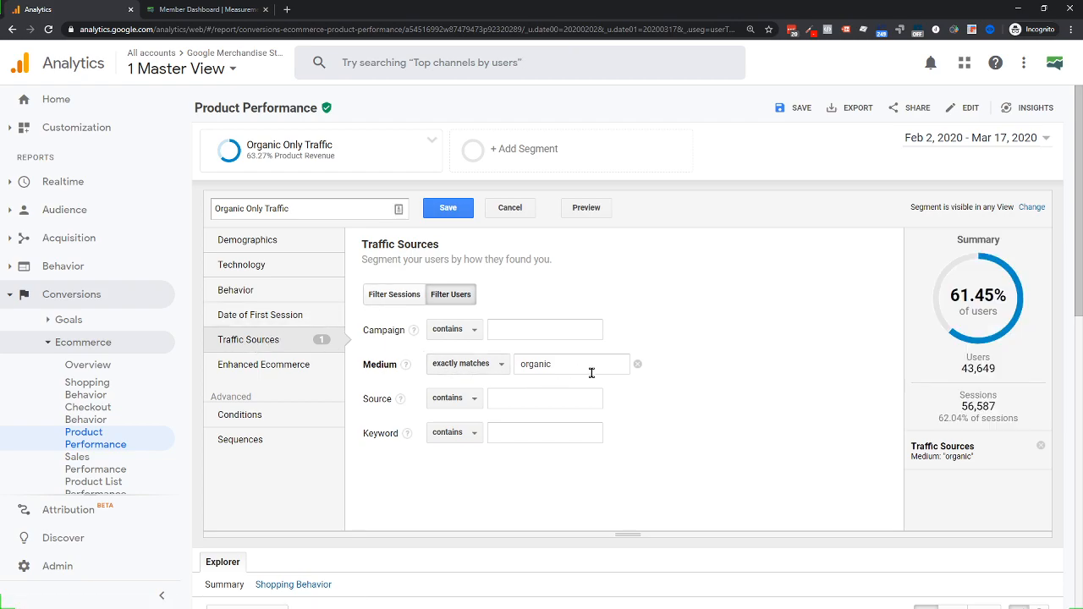
{"action": "left_click", "coordinate": [637, 364]}
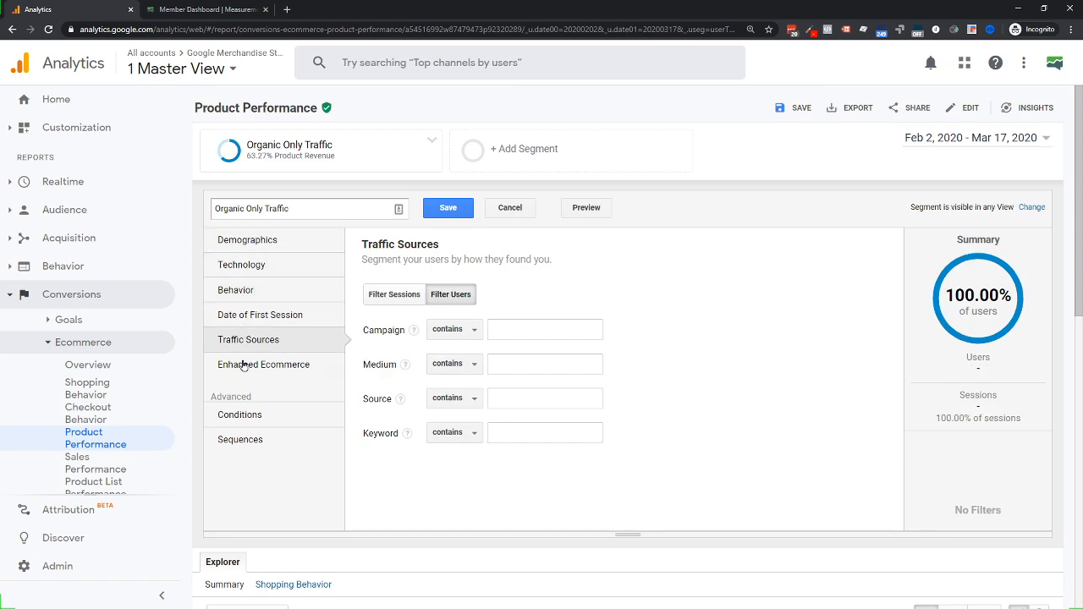
{"action": "left_click", "coordinate": [251, 414]}
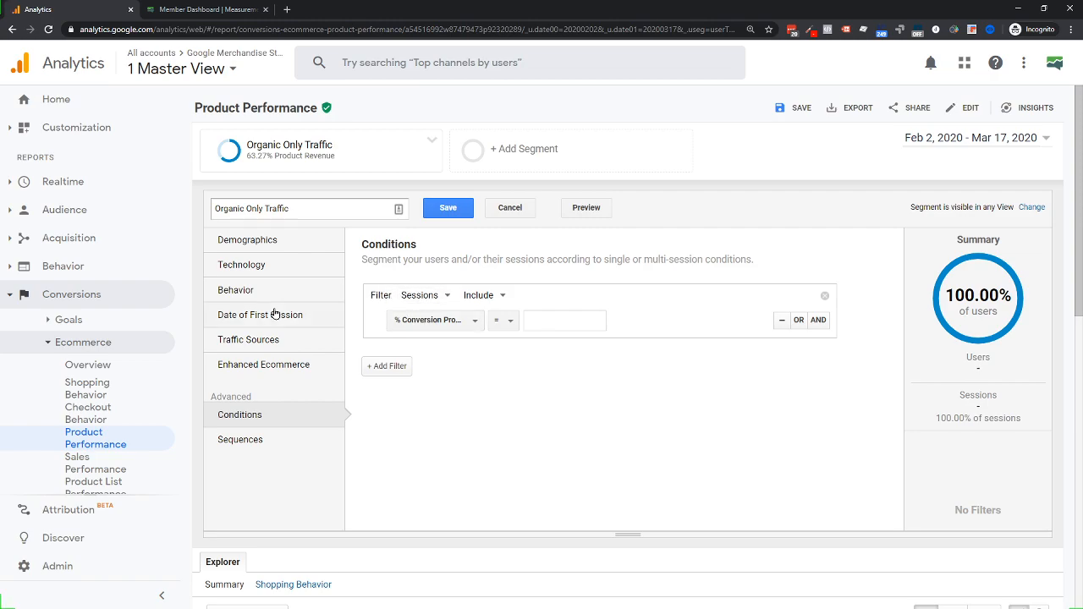
{"action": "left_click", "coordinate": [252, 340]}
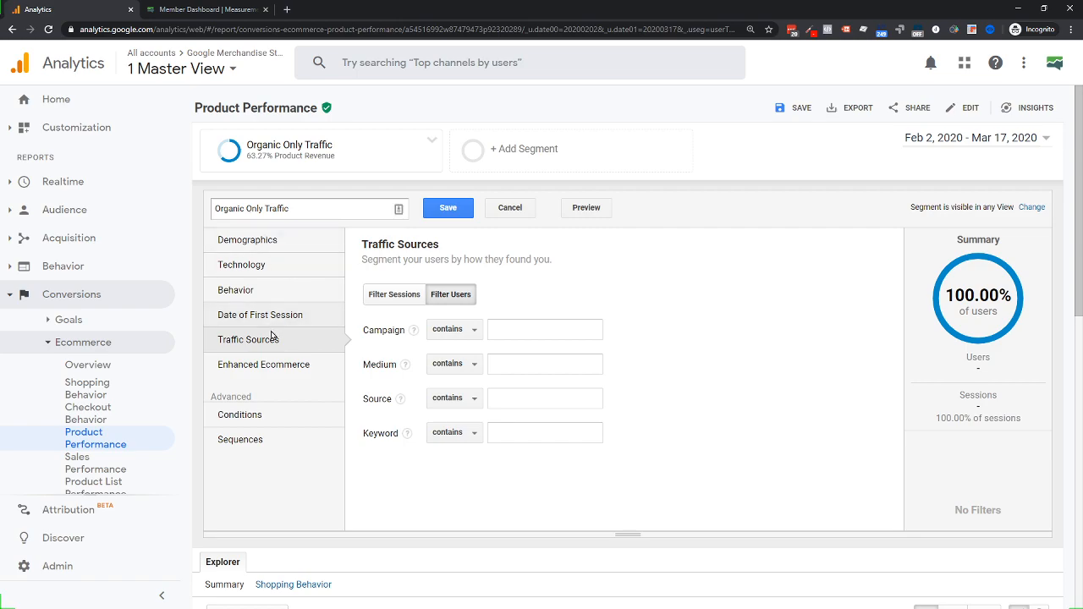
{"action": "left_click", "coordinate": [236, 417]}
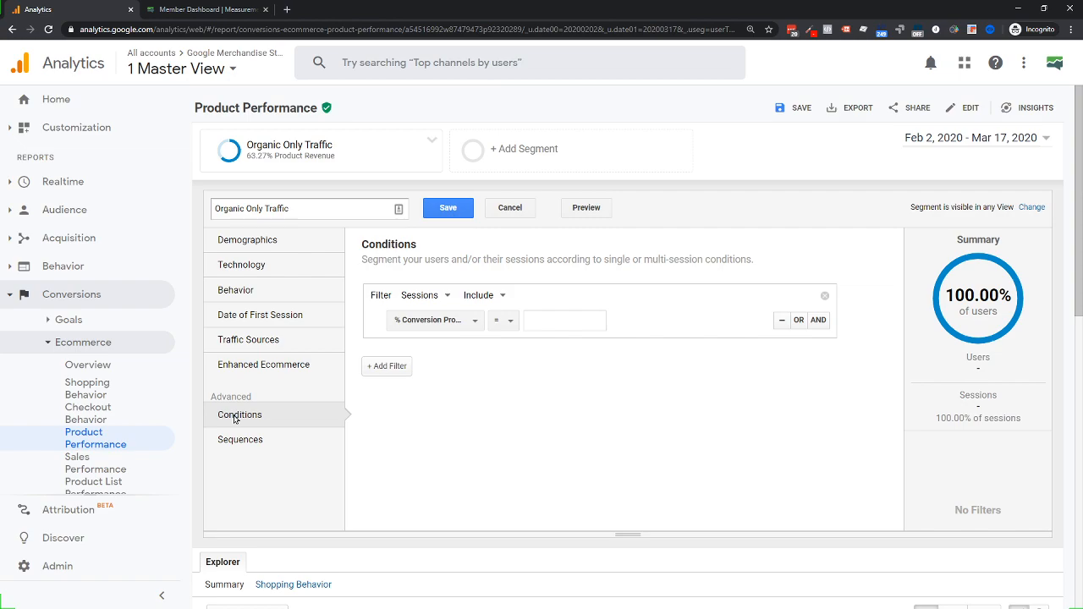
{"action": "left_click_drag", "start_coordinate": [223, 394], "coordinate": [285, 401]}
{"action": "left_click", "coordinate": [254, 425]}
Toggle the empty condition between Sessions and Users, leaving Include unchanged and ending on Users
{"action": "left_click", "coordinate": [428, 303]}
{"action": "left_click", "coordinate": [435, 338]}
{"action": "left_click", "coordinate": [413, 300]}
{"action": "left_click", "coordinate": [432, 315]}
{"action": "left_click", "coordinate": [498, 295]}
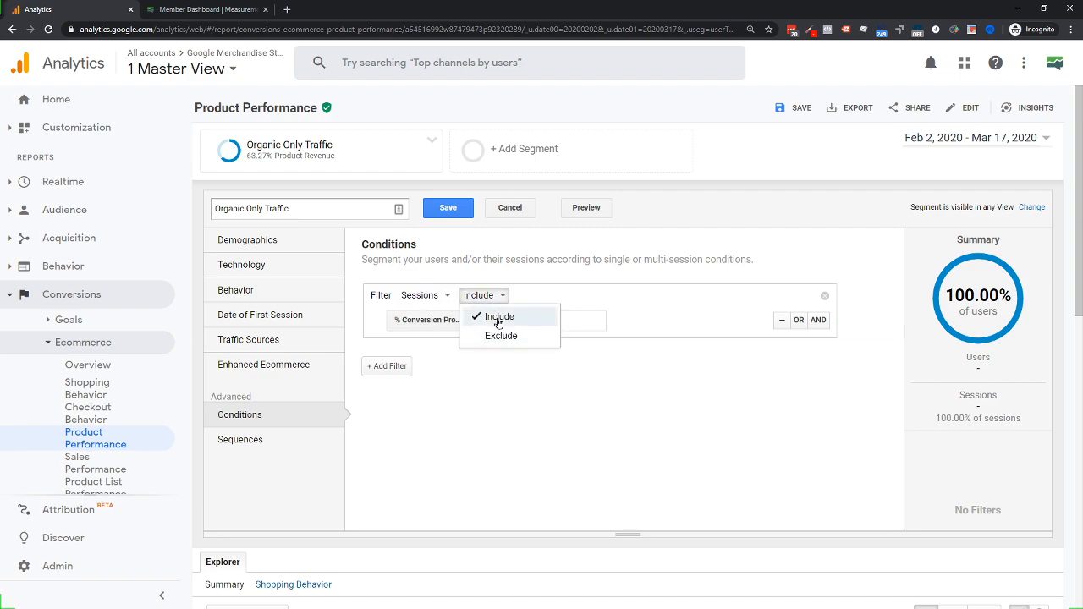
{"action": "left_click", "coordinate": [606, 292]}
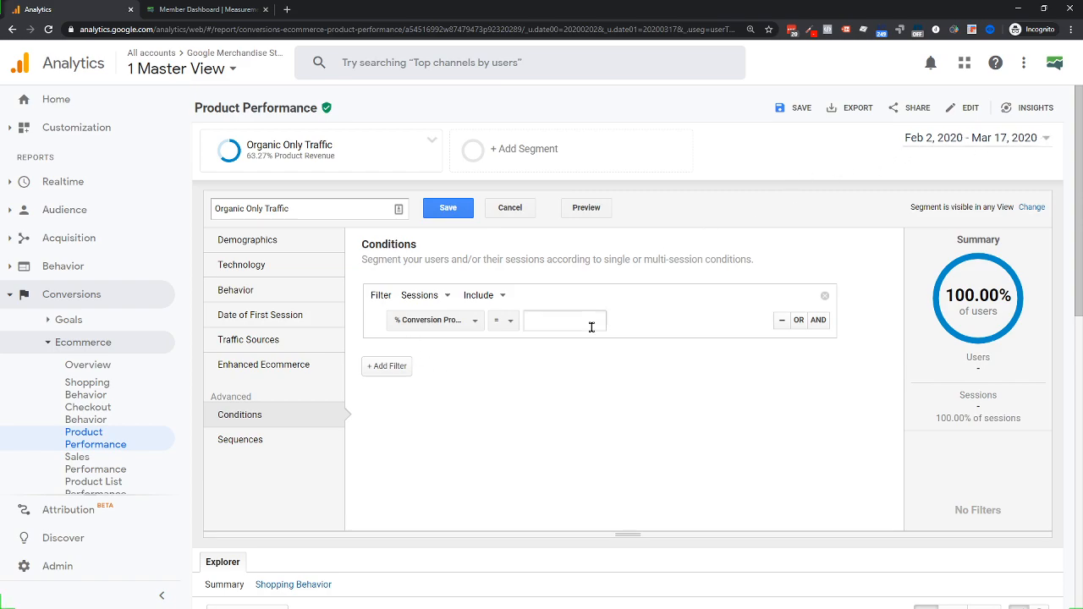
{"action": "left_click", "coordinate": [439, 300]}
{"action": "left_click", "coordinate": [435, 335]}
Set a Sessions condition of Medium contains 'organic', covering 61.66% of users and 52,309 sessions
{"action": "left_click", "coordinate": [433, 295]}
{"action": "left_click", "coordinate": [429, 316]}
{"action": "left_click", "coordinate": [432, 319]}
{"action": "type", "text": "mediu"}
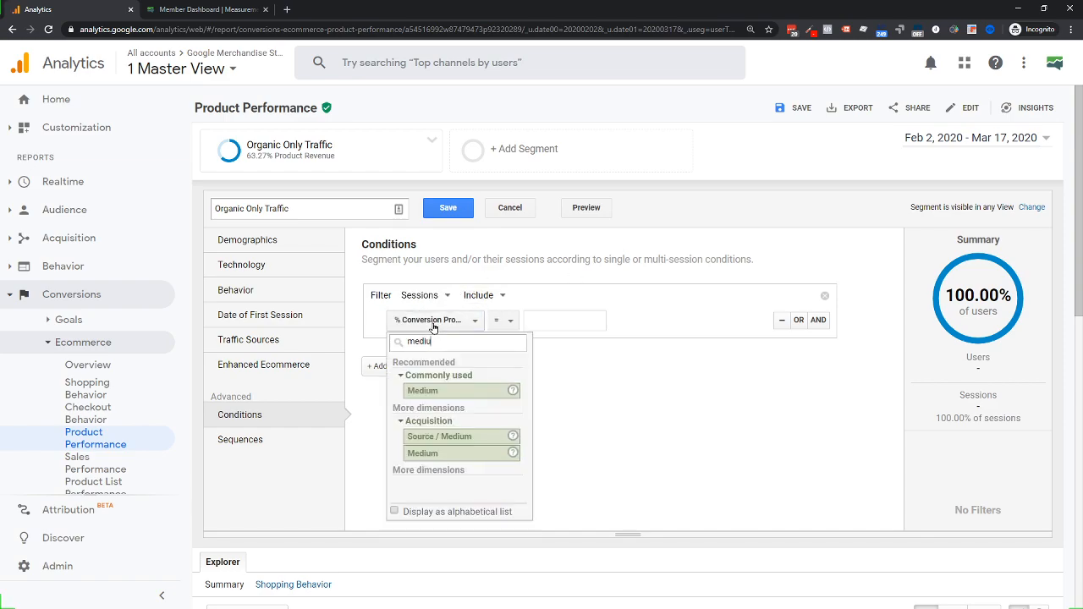
{"action": "left_click", "coordinate": [424, 390]}
{"action": "left_click", "coordinate": [522, 319]}
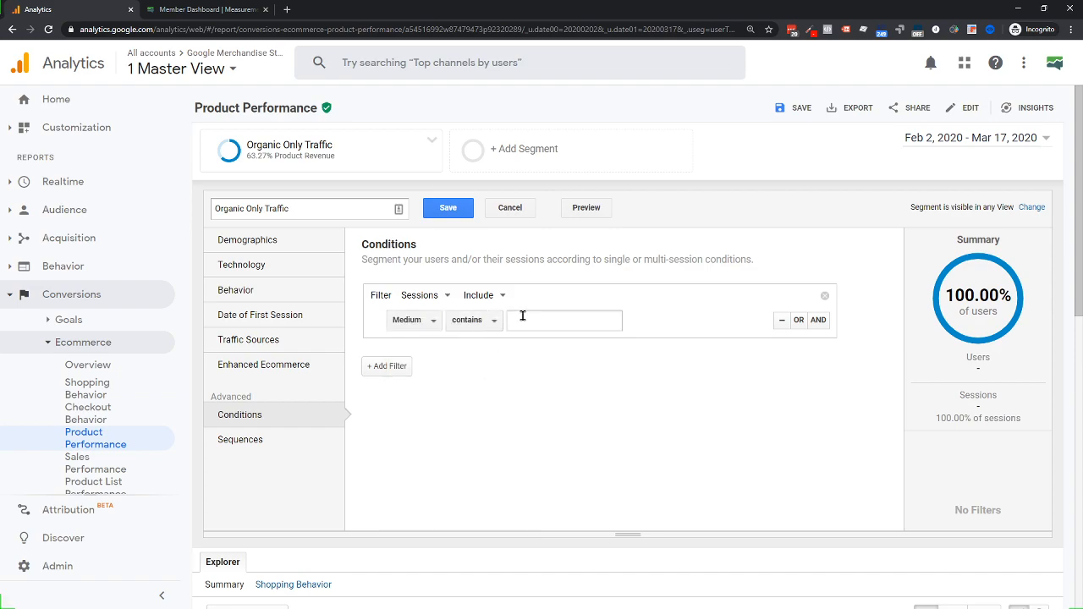
{"action": "type", "text": "orgn"}
{"action": "key", "text": "BackSpace"}
{"action": "key", "text": "BackSpace"}
{"action": "key", "text": "BackSpace"}
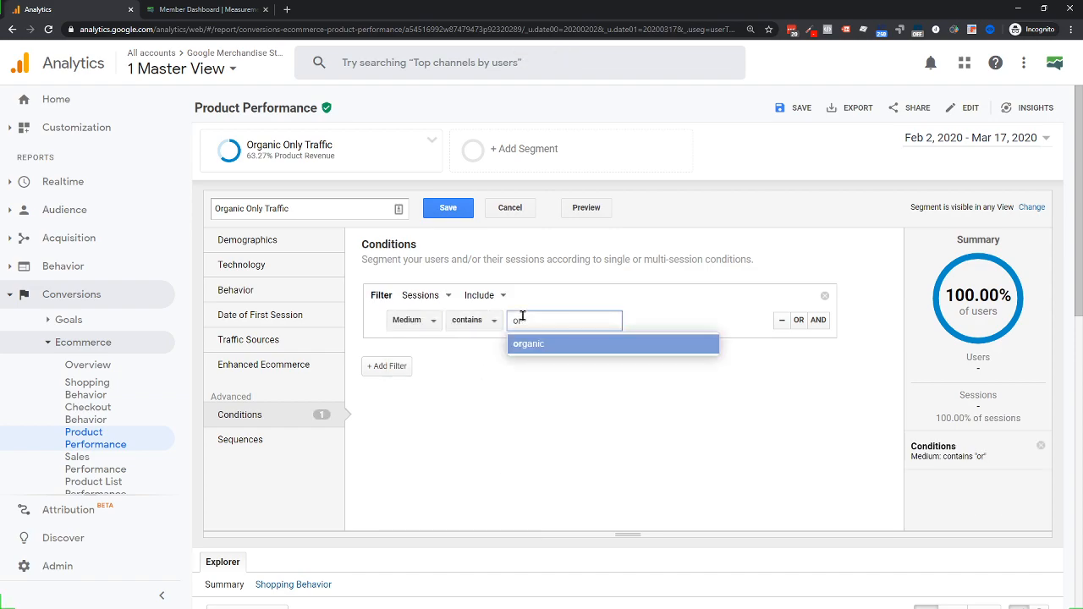
{"action": "left_click", "coordinate": [527, 346]}
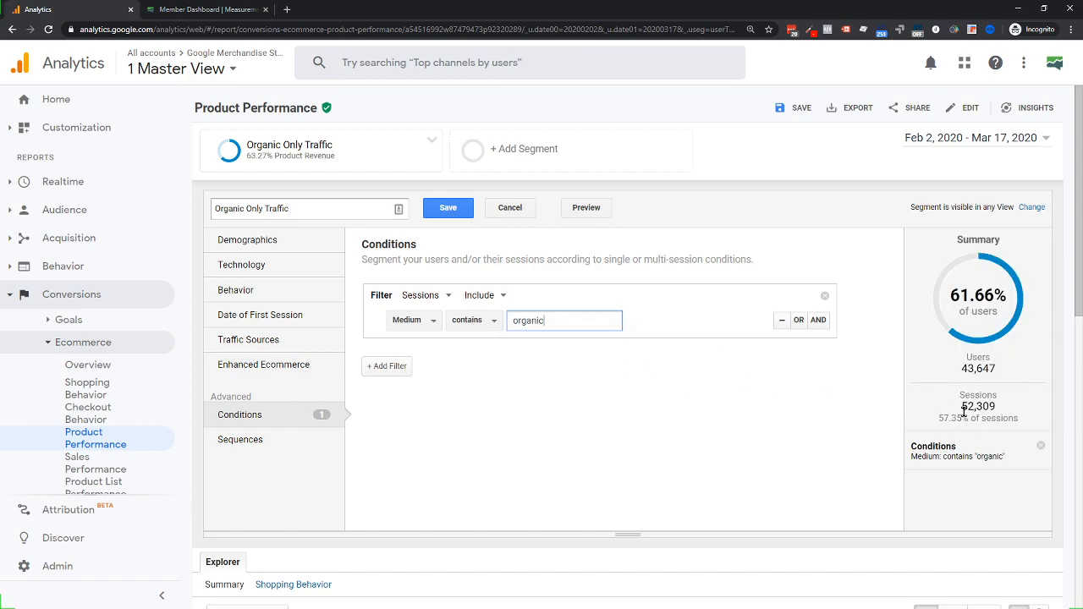
{"action": "left_click_drag", "start_coordinate": [957, 413], "coordinate": [996, 413]}
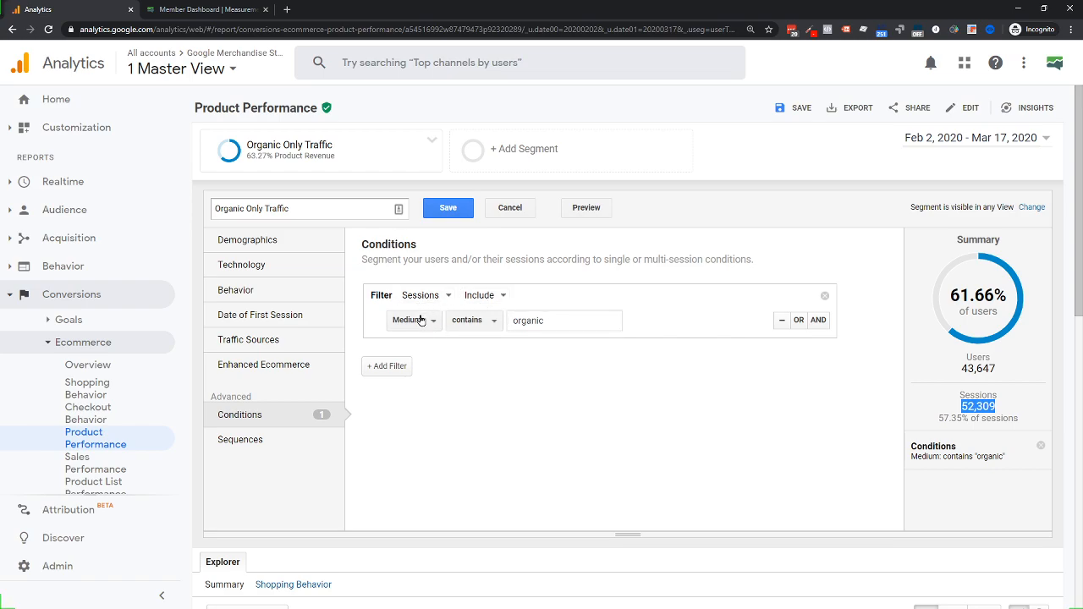
{"action": "left_click", "coordinate": [998, 412]}
{"action": "left_click", "coordinate": [436, 296]}
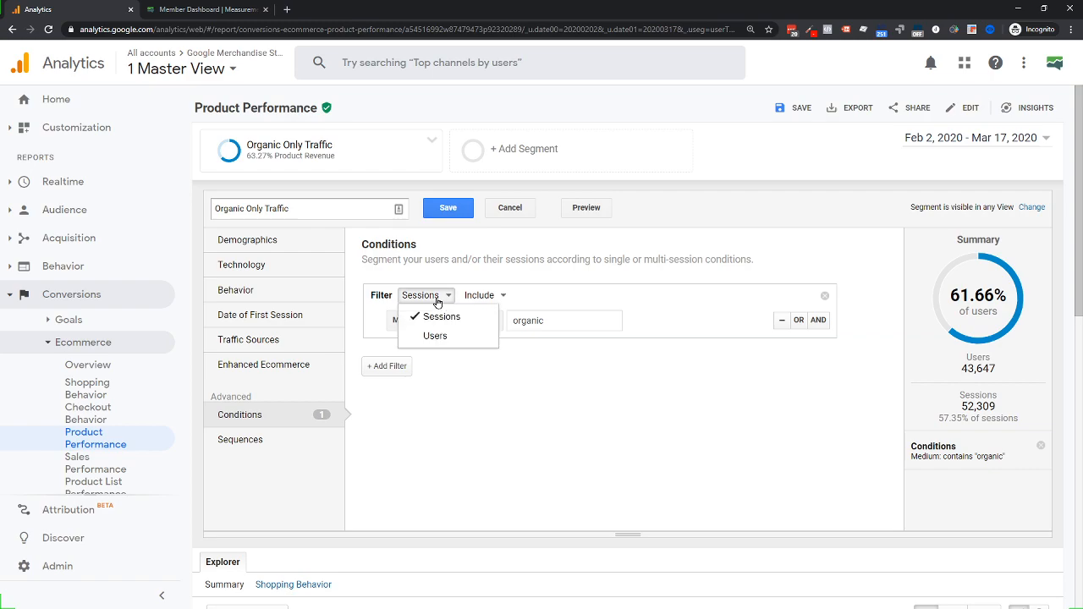
{"action": "left_click", "coordinate": [434, 336]}
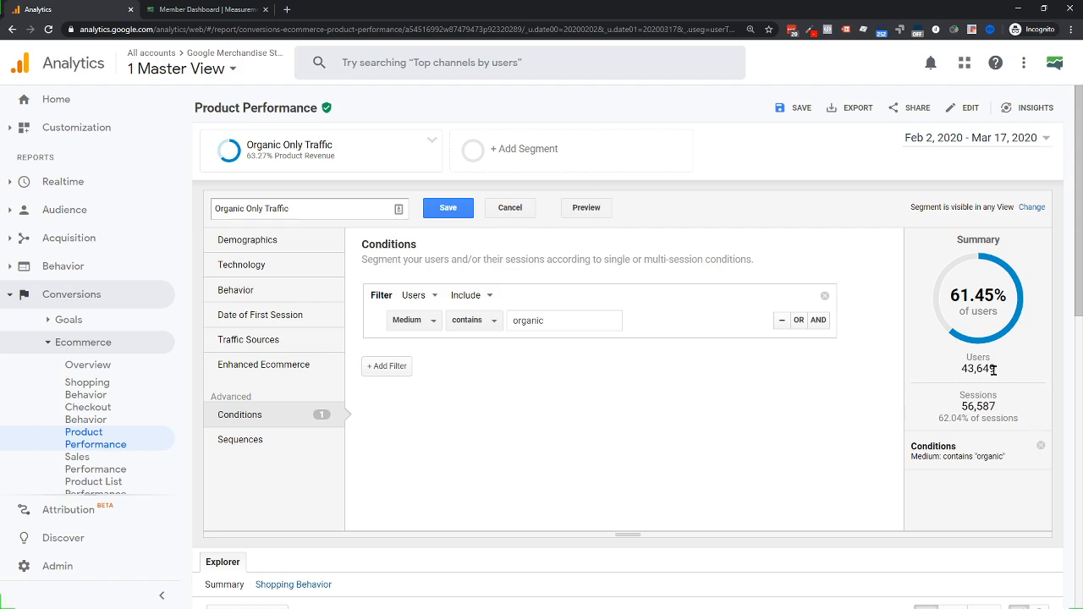
{"action": "left_click_drag", "start_coordinate": [957, 408], "coordinate": [1011, 410]}
{"action": "left_click", "coordinate": [701, 388]}
{"action": "left_click", "coordinate": [429, 296]}
{"action": "left_click", "coordinate": [439, 315]}
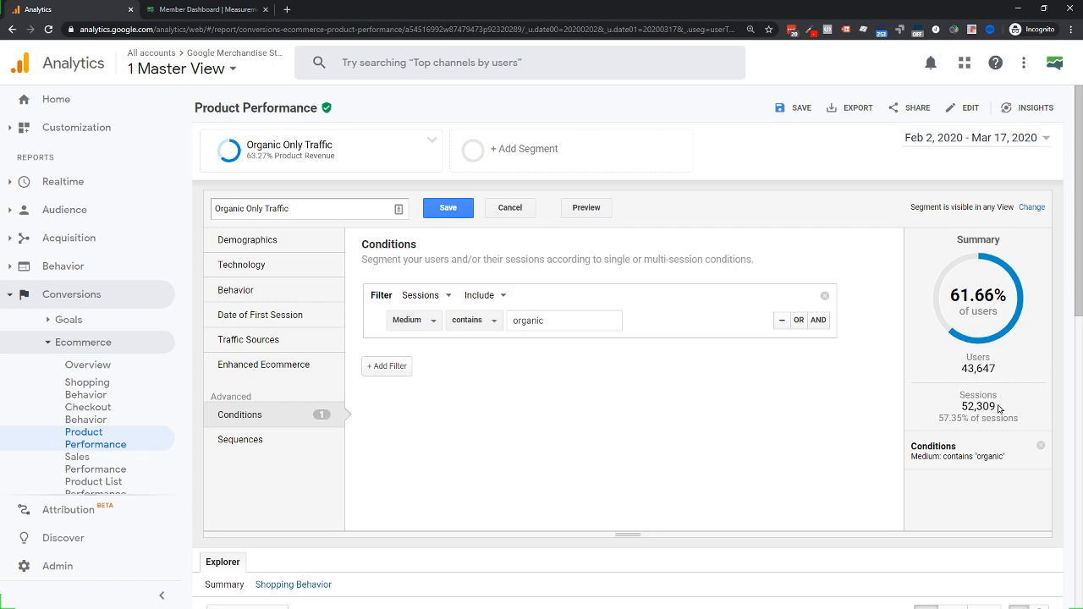
{"action": "left_click_drag", "start_coordinate": [1000, 410], "coordinate": [925, 410]}
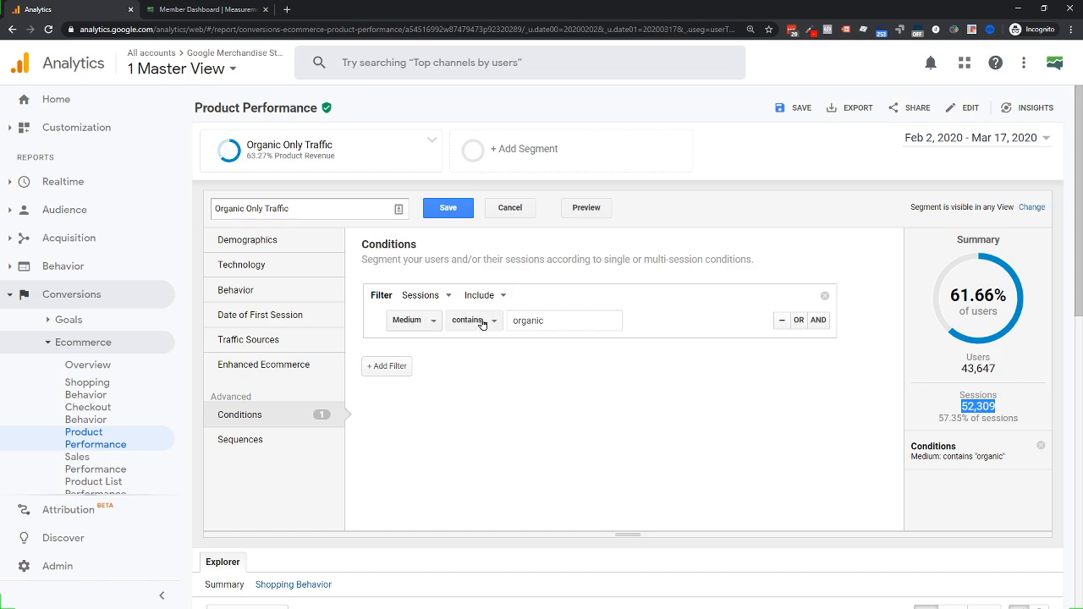
{"action": "left_click_drag", "start_coordinate": [557, 320], "coordinate": [508, 321]}
{"action": "left_click", "coordinate": [485, 378]}
{"action": "left_click_drag", "start_coordinate": [216, 213], "coordinate": [344, 213]}
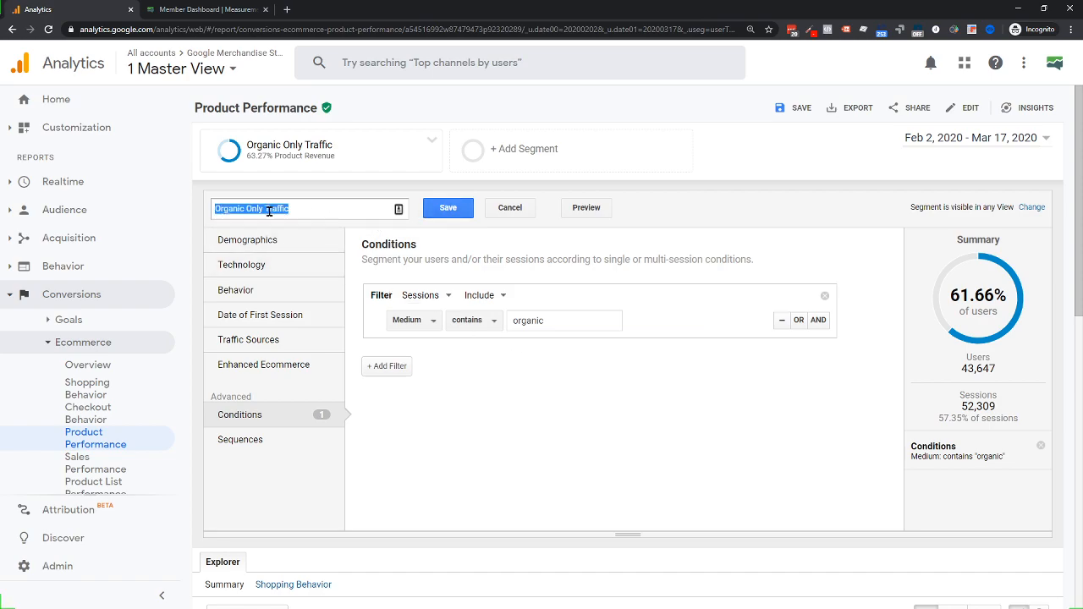
Save the revised segment and review Product Performance showing $3,985.19 product revenue, 60.23% of total
{"action": "left_click", "coordinate": [449, 211]}
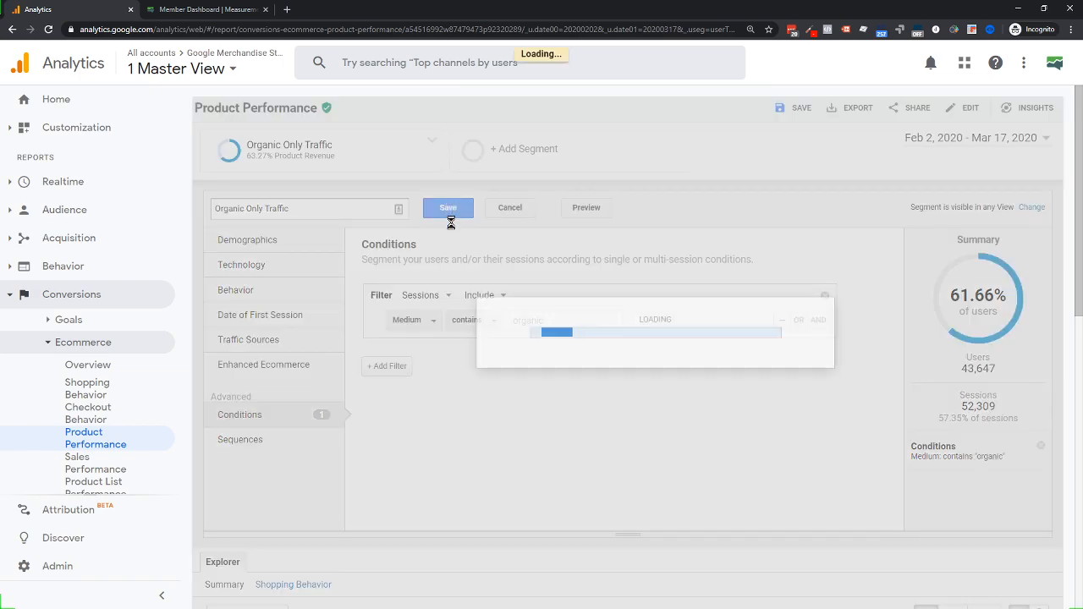
{"action": "scroll", "coordinate": [451, 251], "scroll_direction": "down", "scroll_amount": 3}
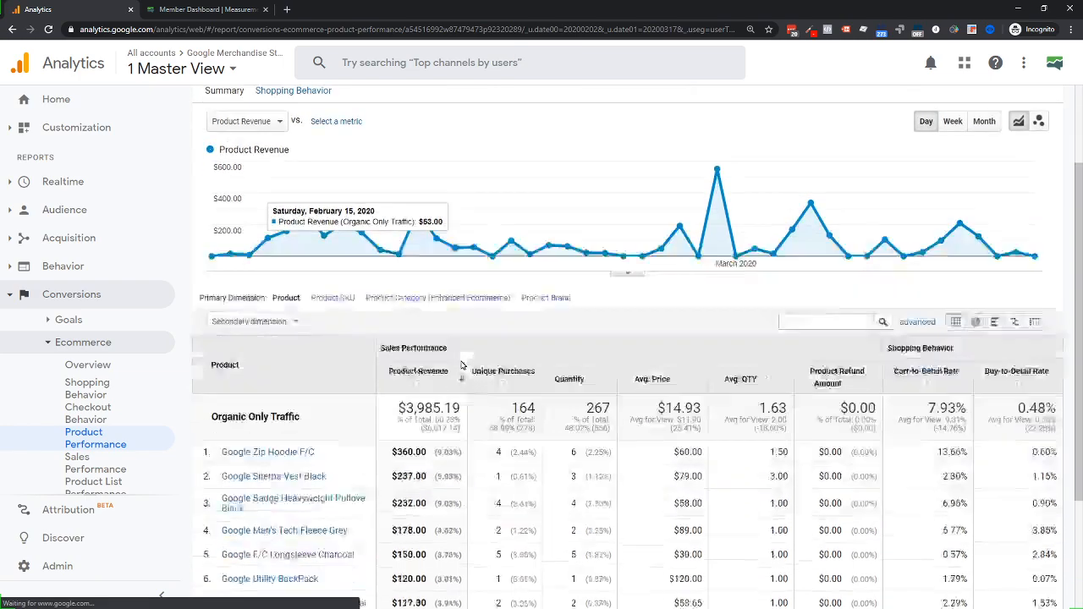
{"action": "left_click_drag", "start_coordinate": [396, 304], "coordinate": [461, 306]}
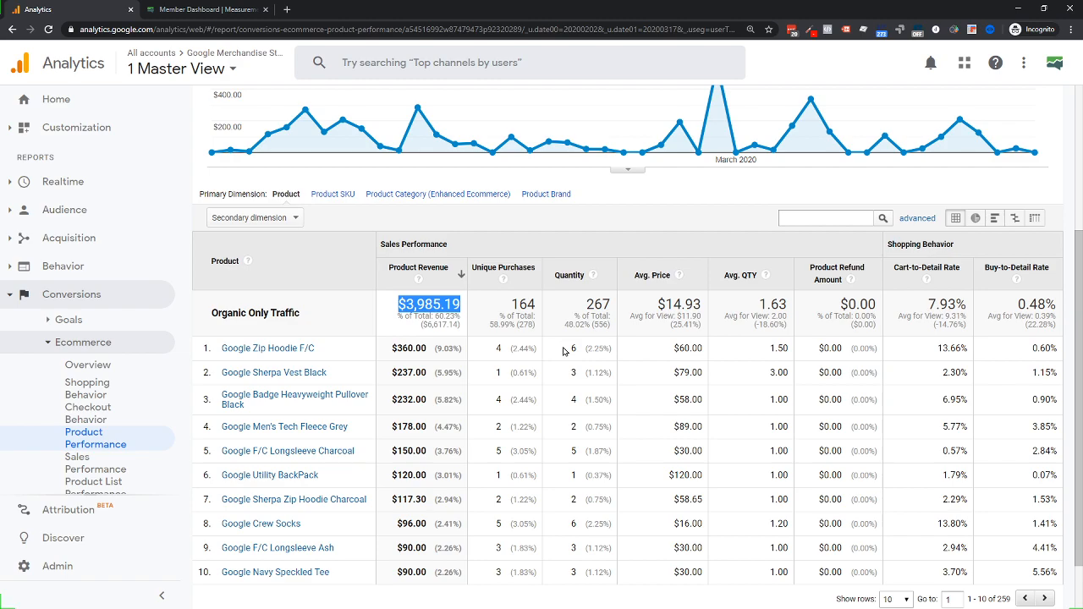
{"action": "scroll", "coordinate": [563, 350], "scroll_direction": "up", "scroll_amount": 3}
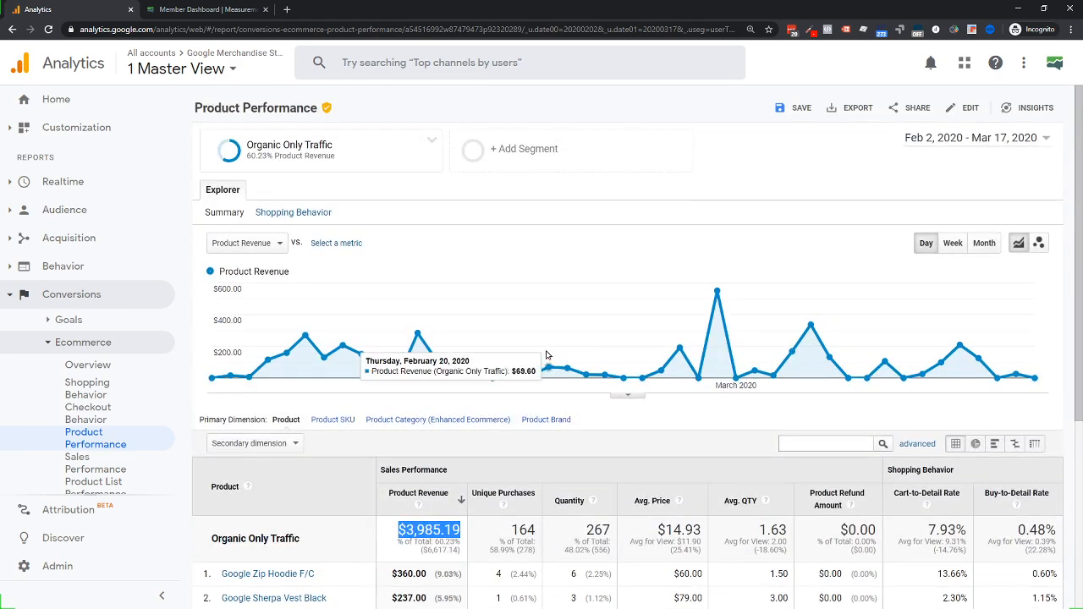
{"action": "left_click", "coordinate": [431, 141]}
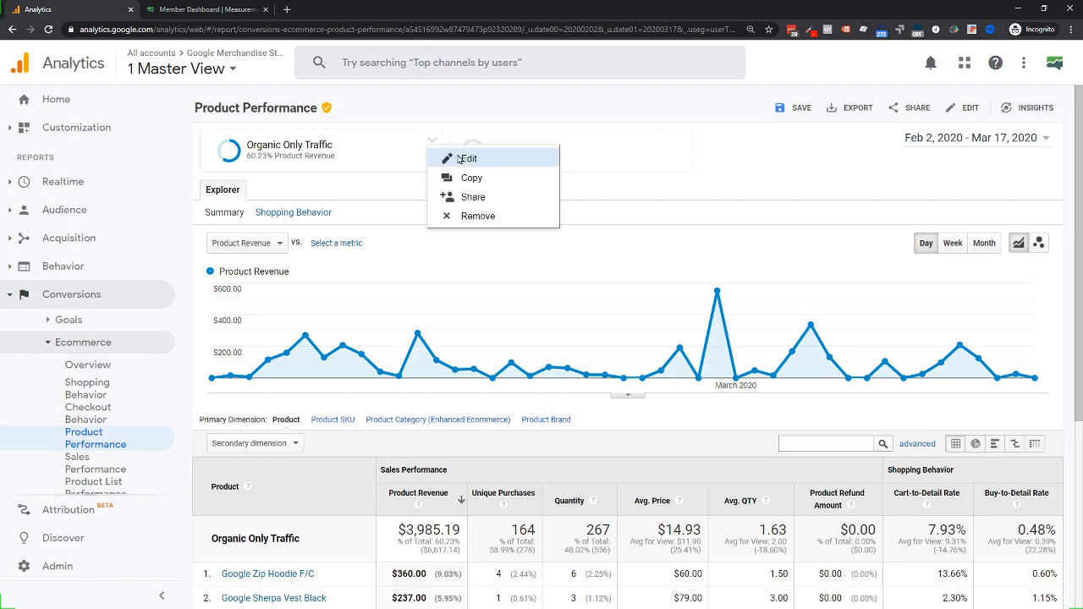
Reopen Organic Only Traffic in the segment editor with its Medium contains organic condition
{"action": "left_click", "coordinate": [464, 159]}
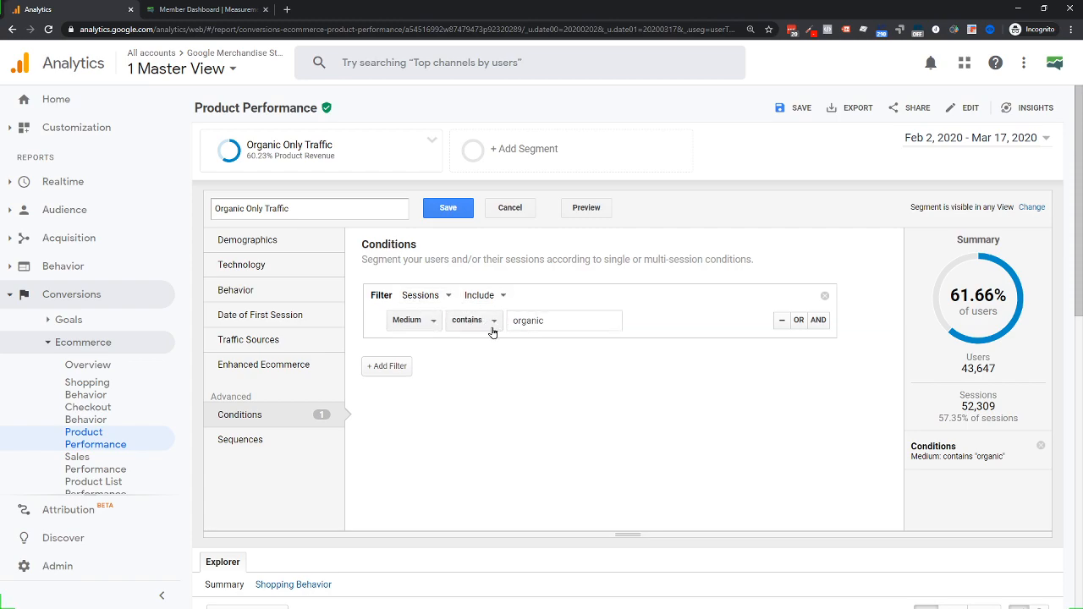
Add two extra filters, set one to Users, then delete both again
{"action": "left_click", "coordinate": [387, 365]}
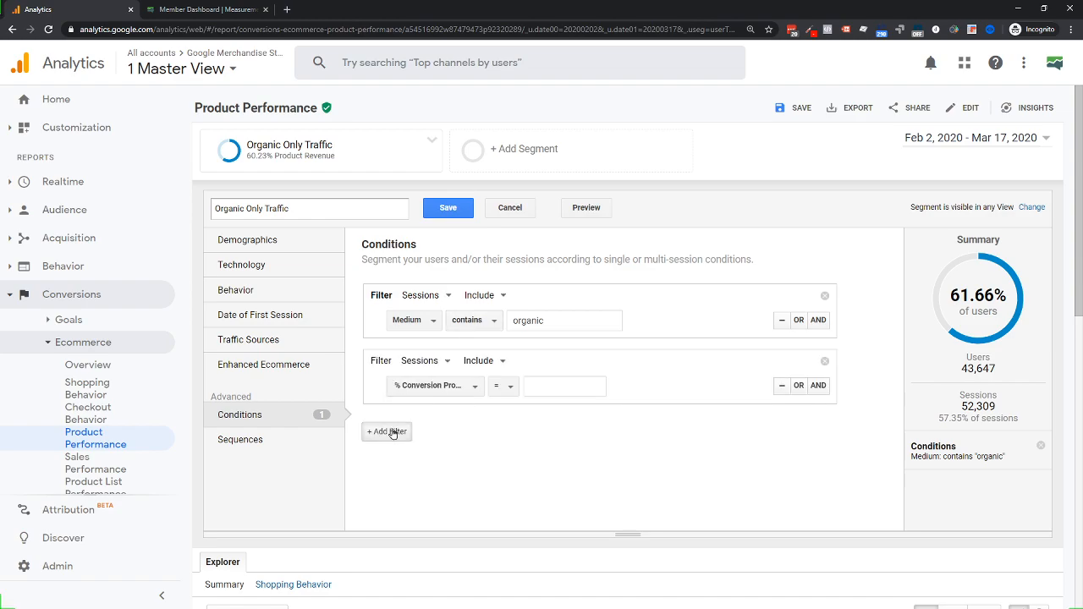
{"action": "left_click", "coordinate": [388, 432]}
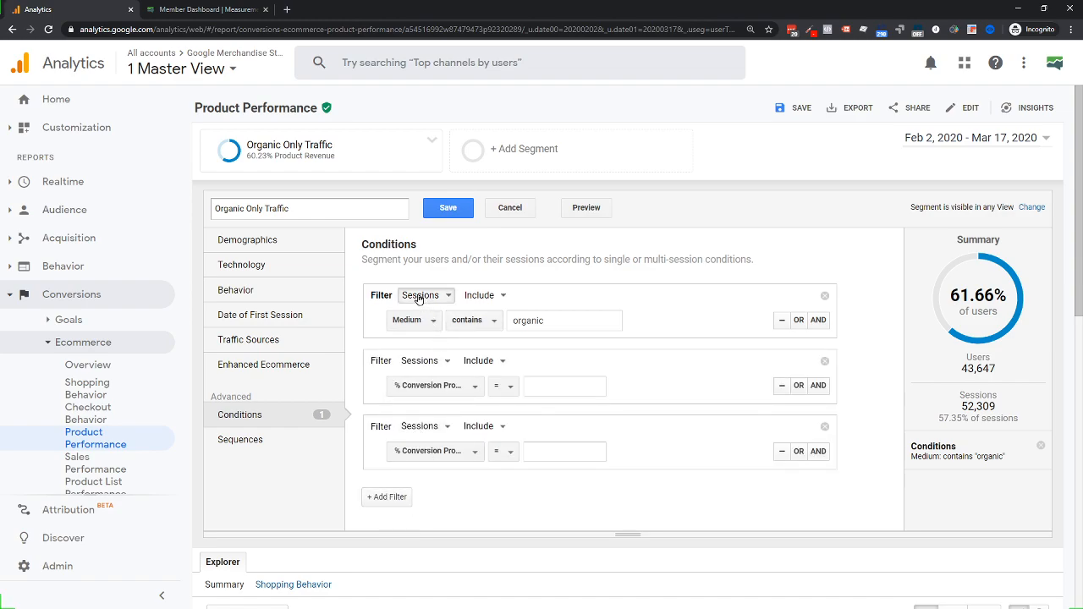
{"action": "left_click", "coordinate": [423, 361]}
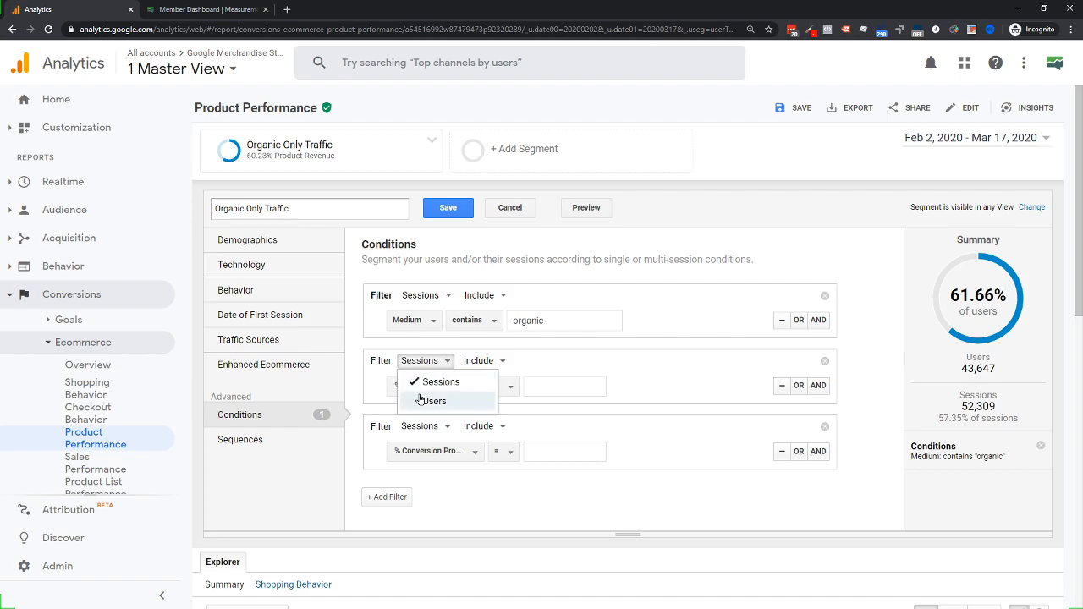
{"action": "left_click", "coordinate": [420, 400]}
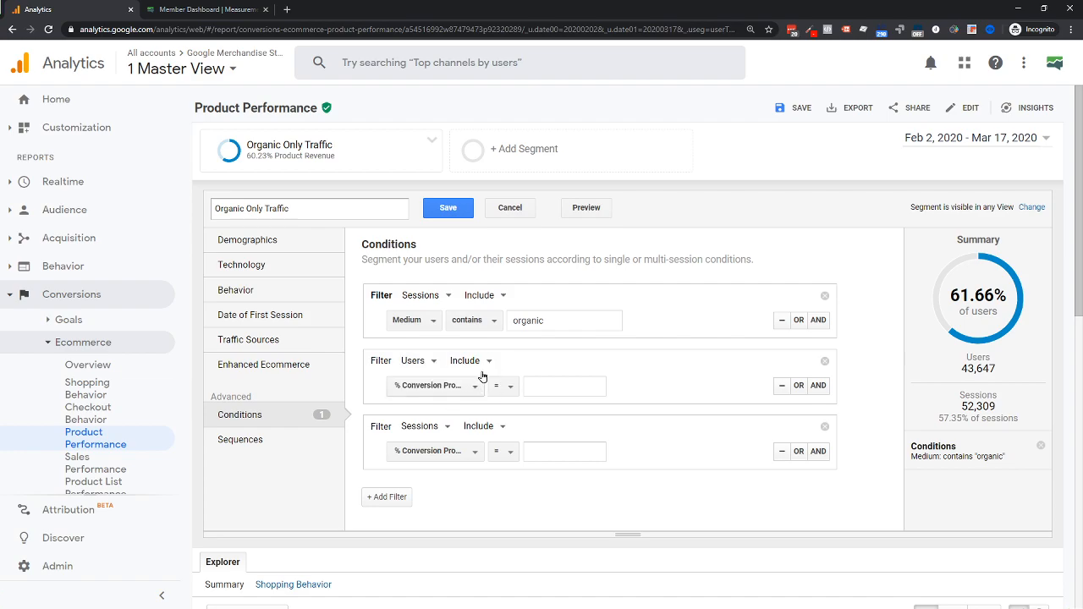
{"action": "left_click", "coordinate": [824, 364]}
{"action": "left_click", "coordinate": [823, 362]}
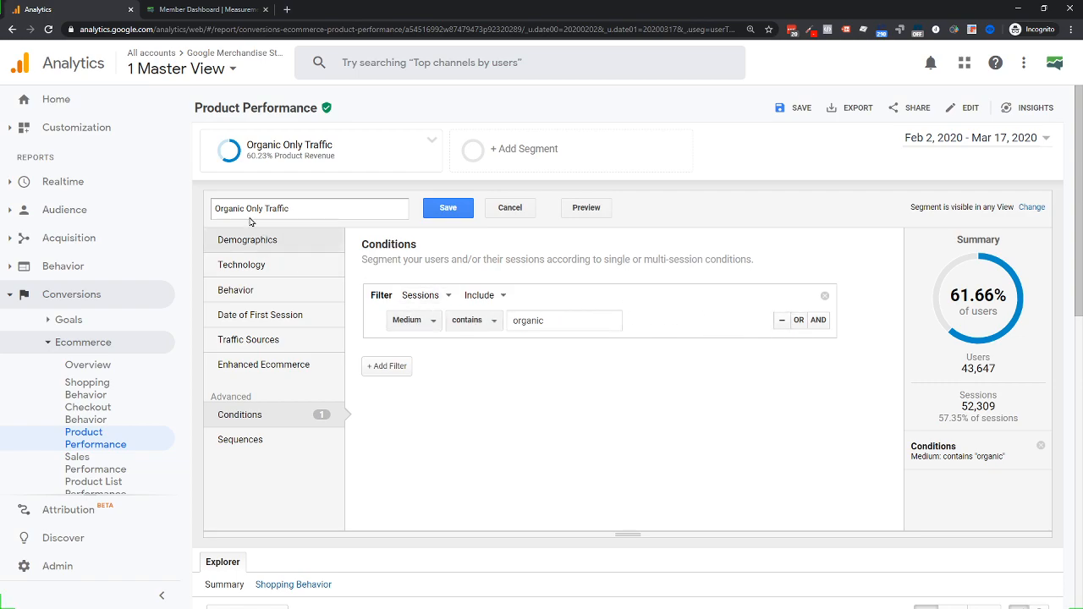
Add an AND condition Source contains 'google', then remove it, keeping only Medium contains organic
{"action": "left_click", "coordinate": [818, 320]}
{"action": "left_click", "coordinate": [430, 372]}
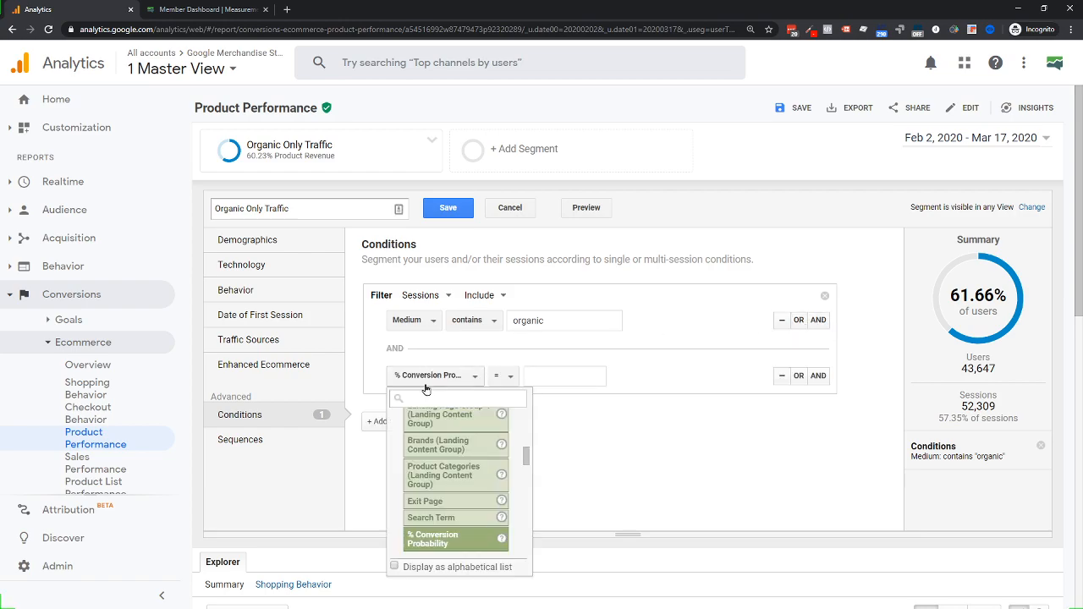
{"action": "type", "text": "source"}
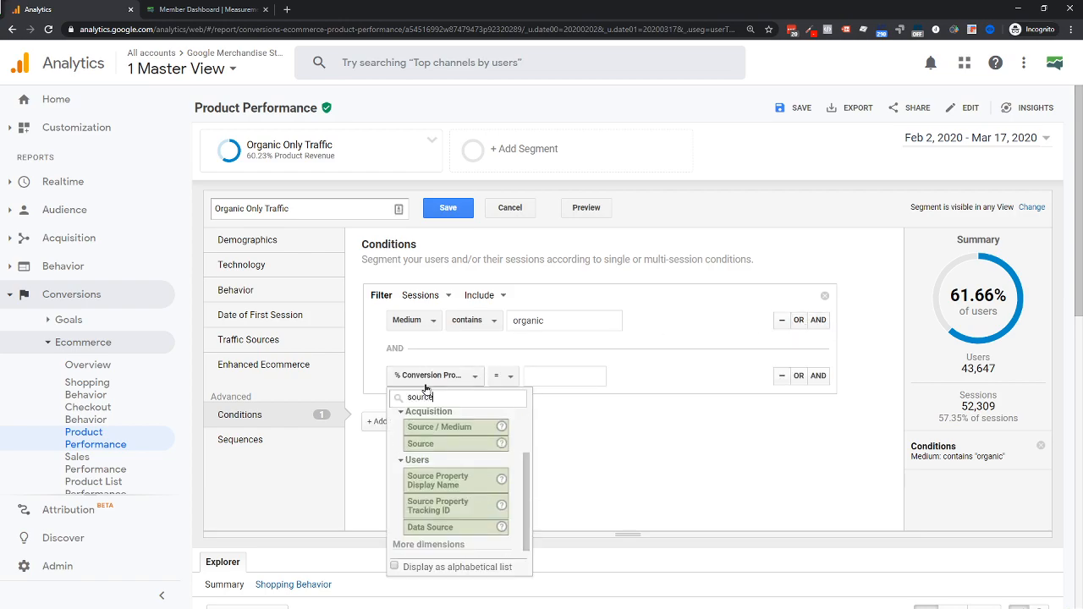
{"action": "left_click", "coordinate": [423, 444]}
{"action": "type", "text": "google"}
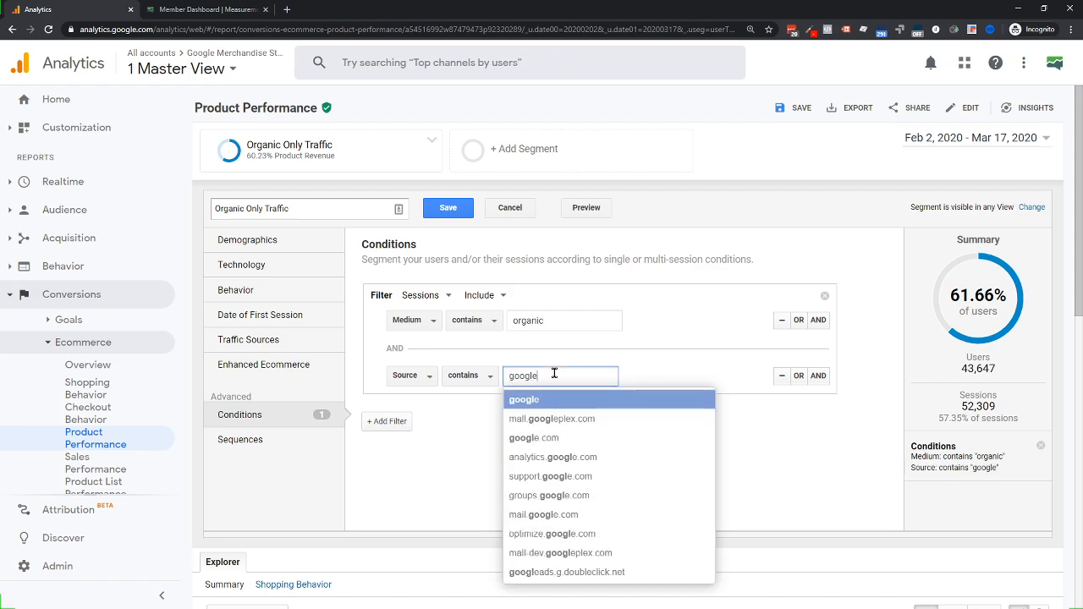
{"action": "left_click", "coordinate": [549, 397]}
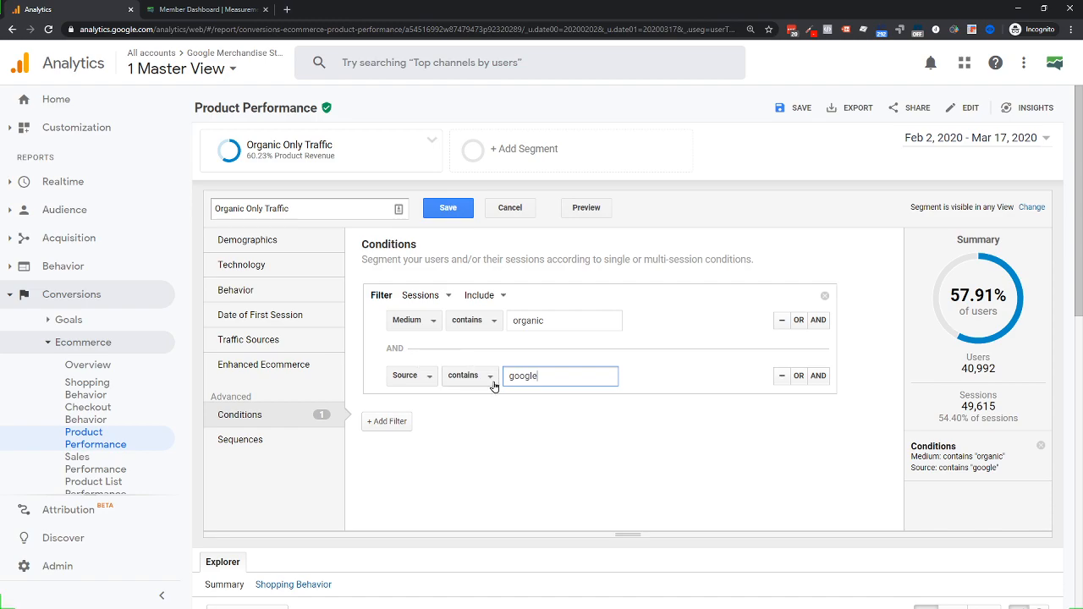
{"action": "left_click", "coordinate": [782, 375]}
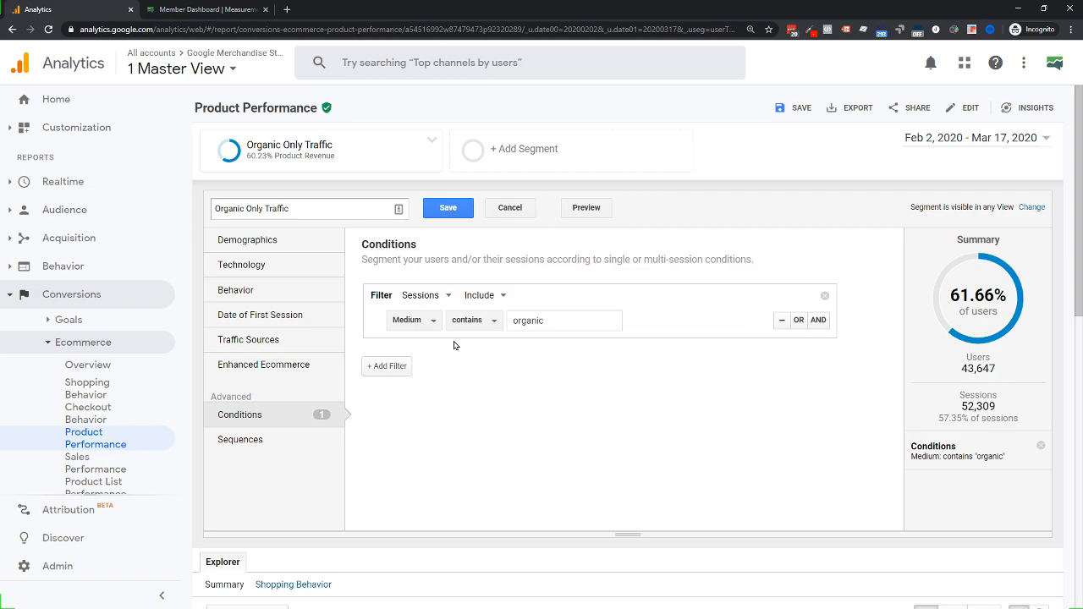
Compare Sequences and Conditions views, keeping the sequence starting at any user interaction
{"action": "left_click", "coordinate": [243, 448]}
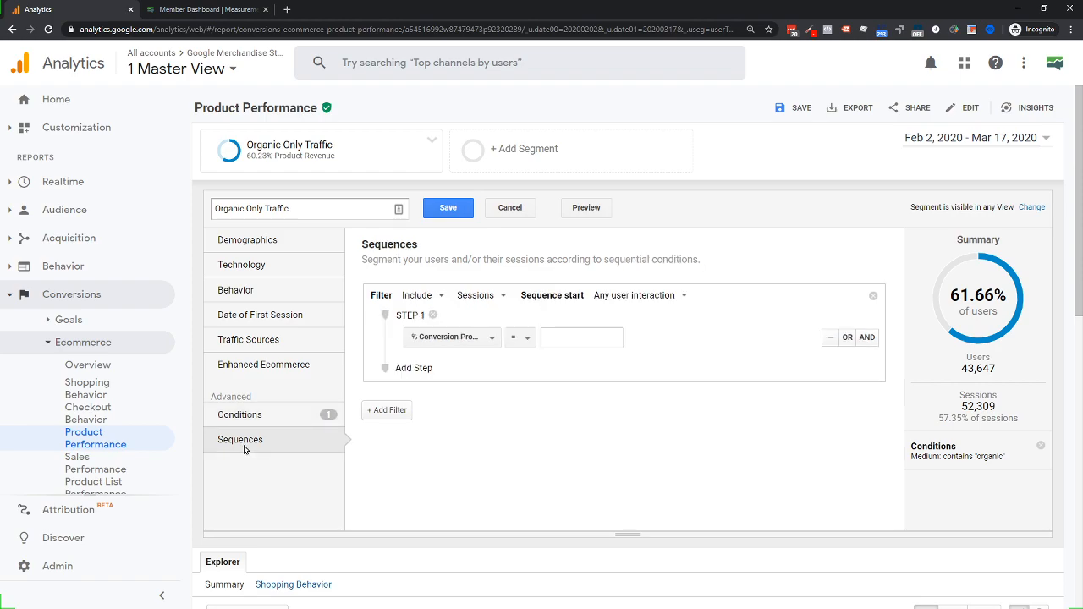
{"action": "left_click", "coordinate": [270, 420]}
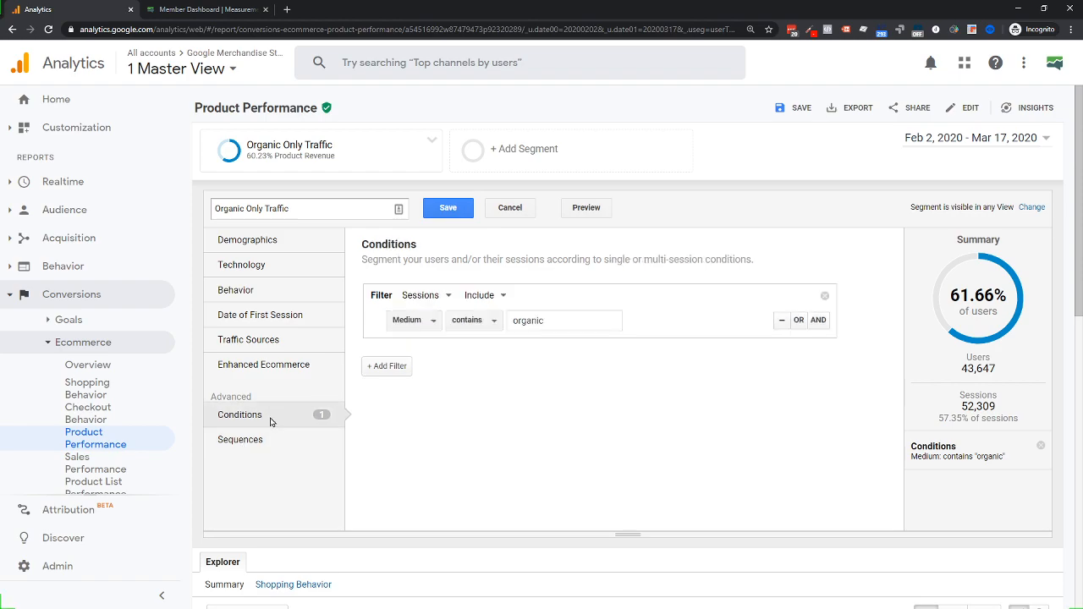
{"action": "left_click", "coordinate": [242, 442]}
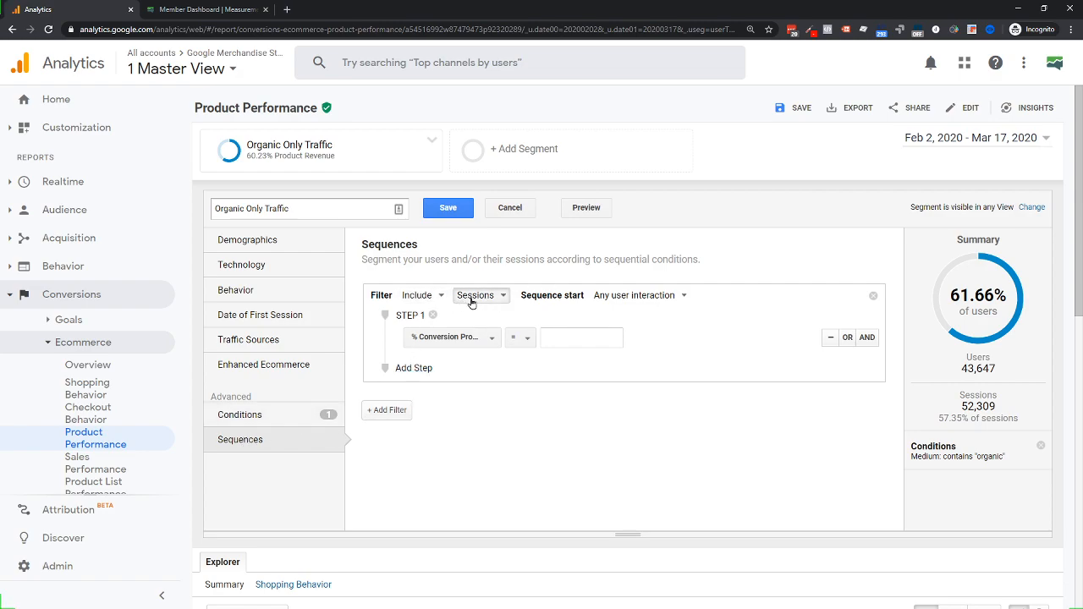
{"action": "left_click", "coordinate": [275, 416]}
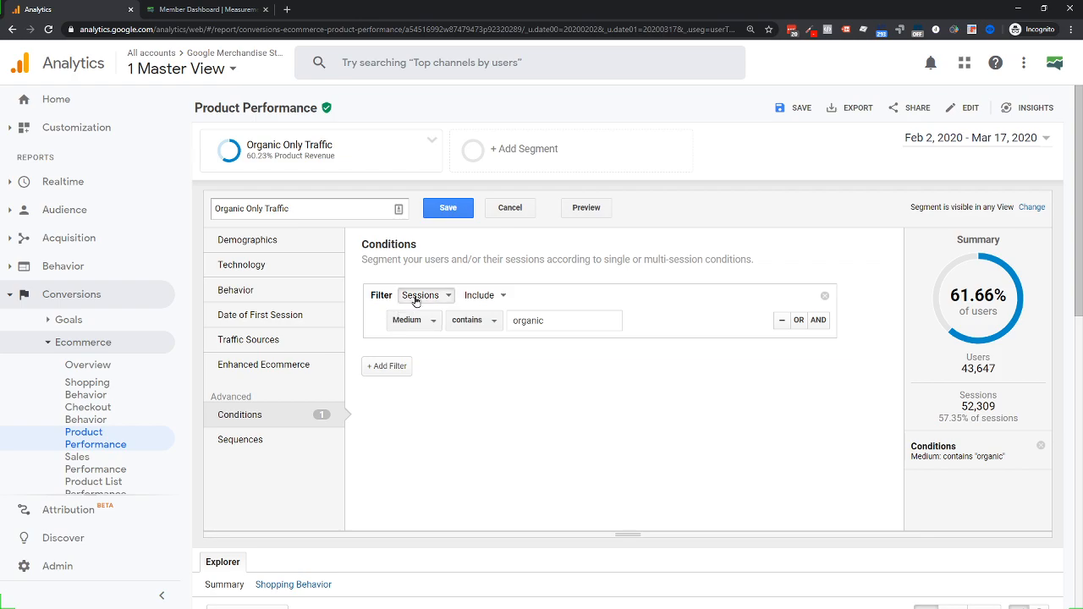
{"action": "left_click", "coordinate": [248, 436]}
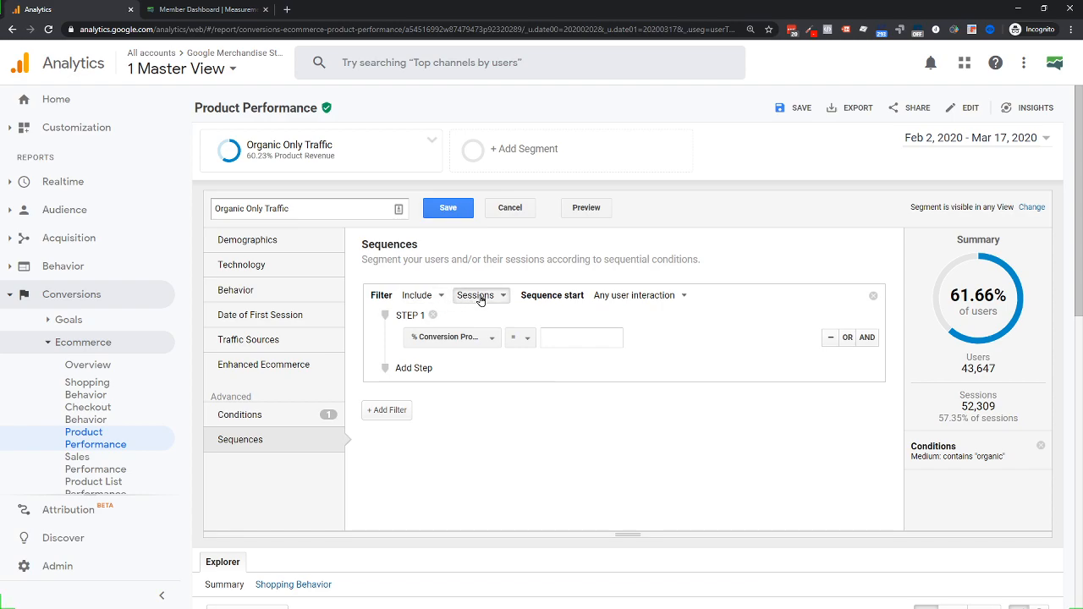
{"action": "left_click", "coordinate": [634, 294]}
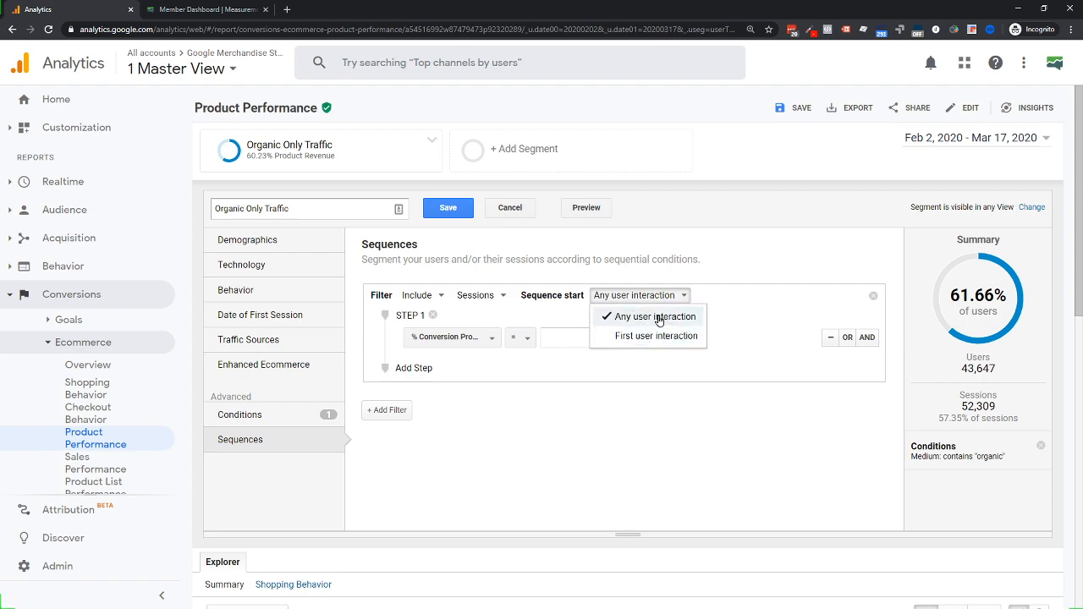
{"action": "left_click", "coordinate": [612, 298]}
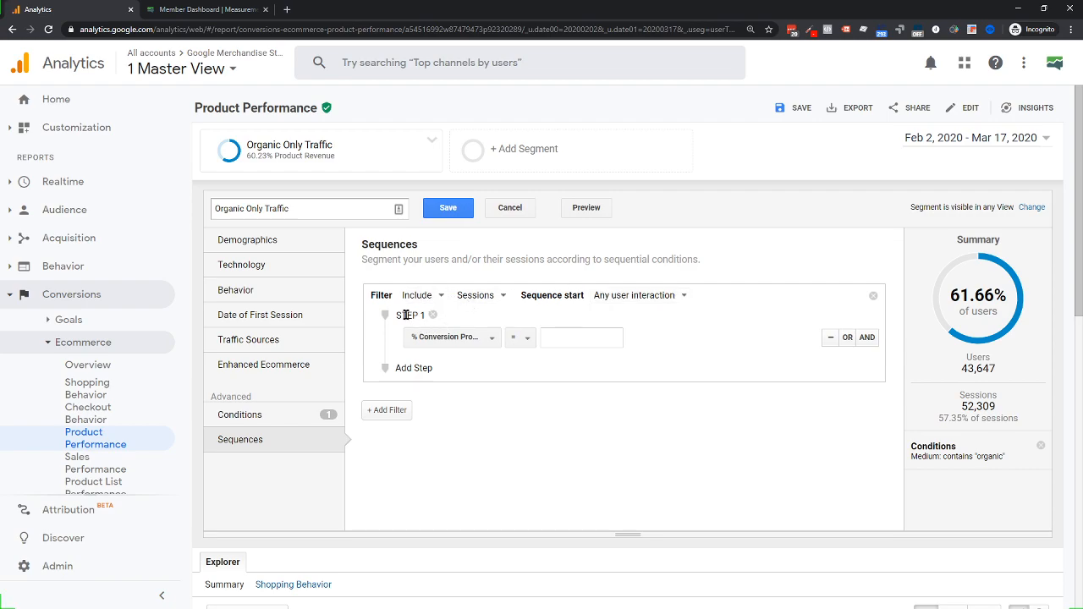
Set sequence Step 1 to Medium contains 'organic', with users still at 61.66%
{"action": "left_click", "coordinate": [431, 338]}
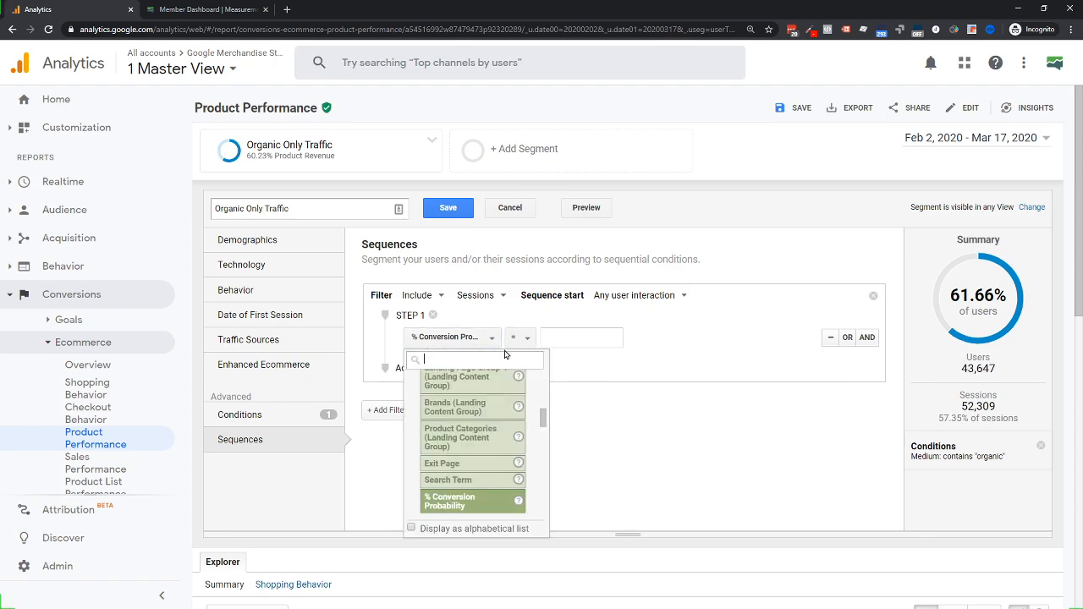
{"action": "type", "text": "a"}
{"action": "type", "text": "medi"}
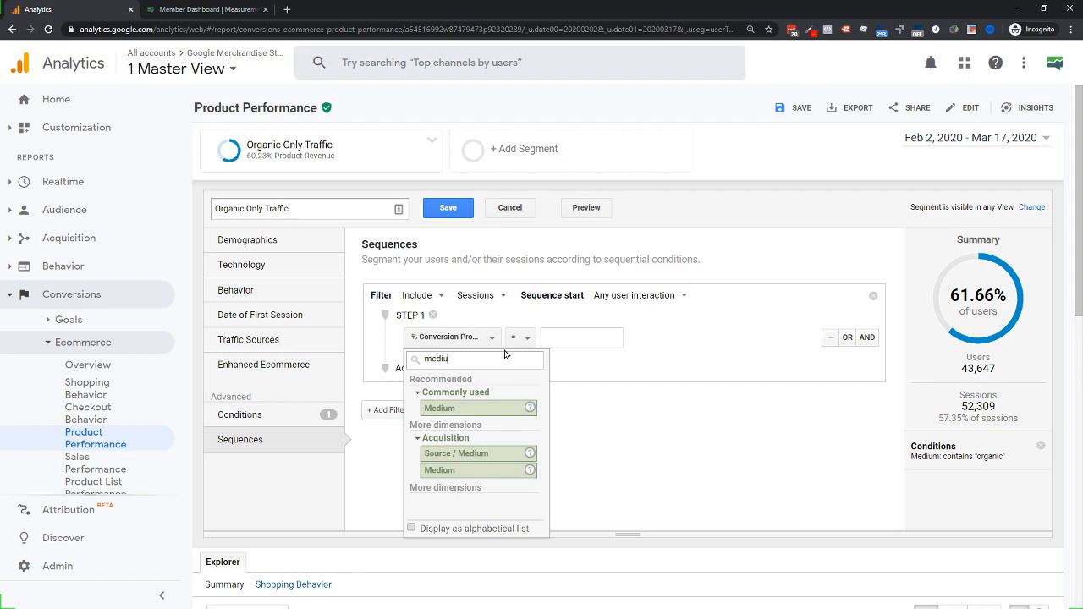
{"action": "type", "text": "u"}
{"action": "left_click", "coordinate": [455, 410]}
{"action": "left_click", "coordinate": [547, 337]}
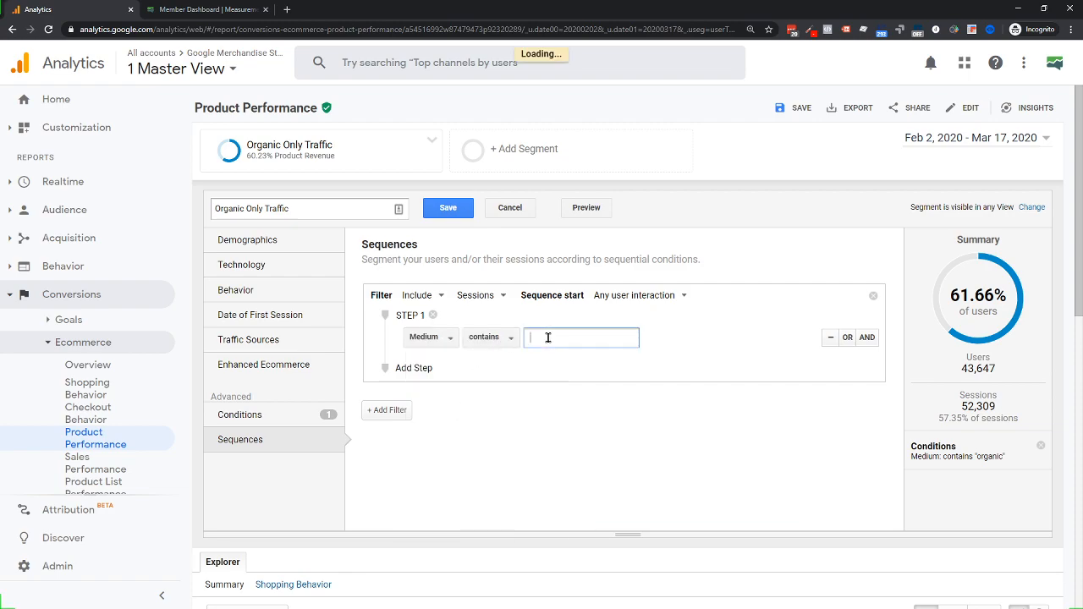
{"action": "type", "text": "organ"}
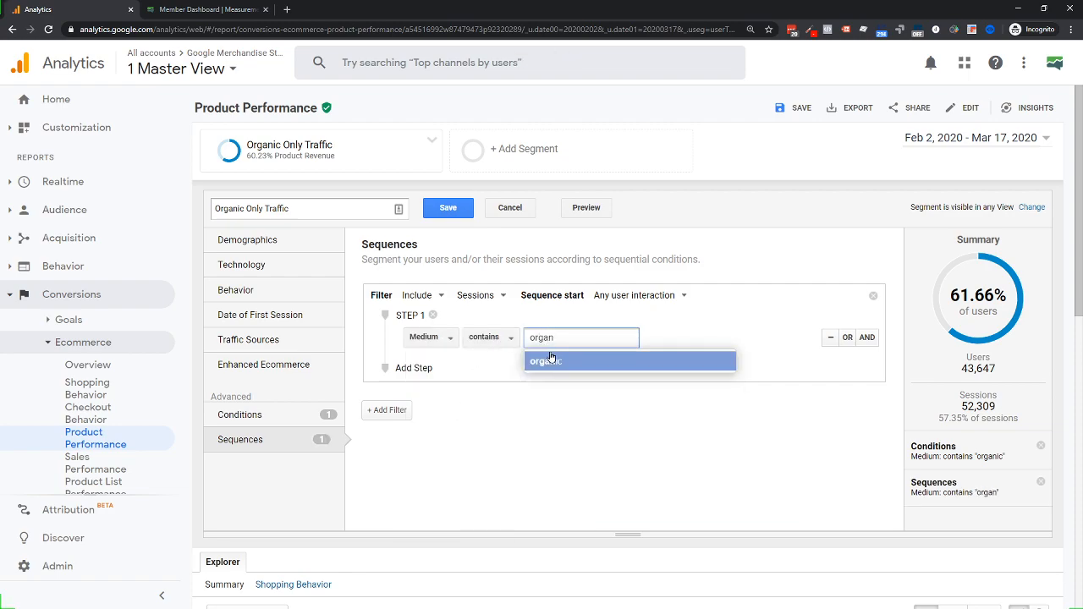
{"action": "left_click", "coordinate": [549, 362]}
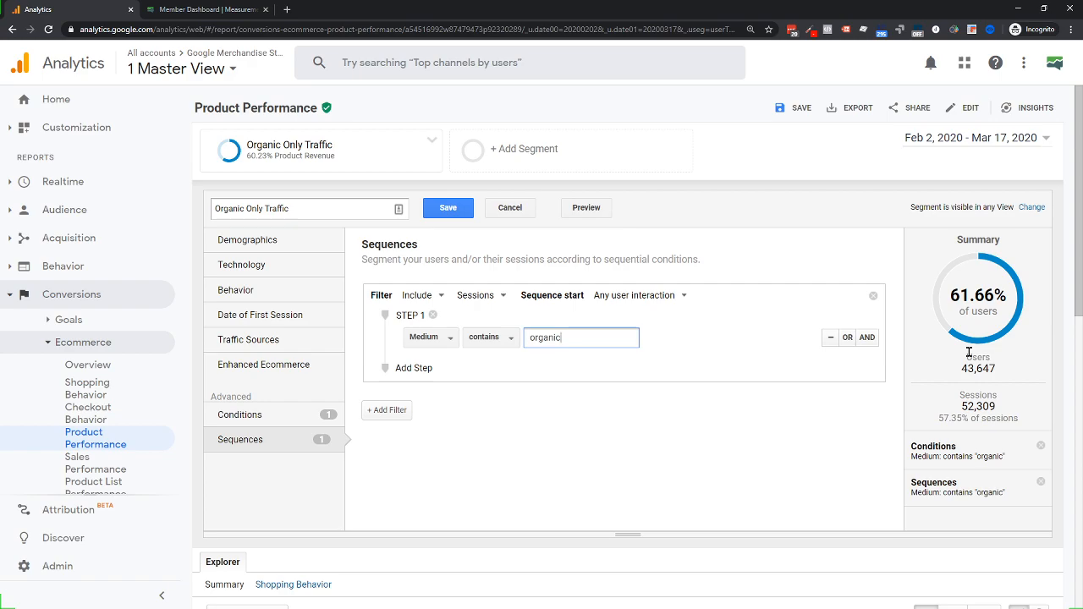
{"action": "left_click", "coordinate": [252, 415]}
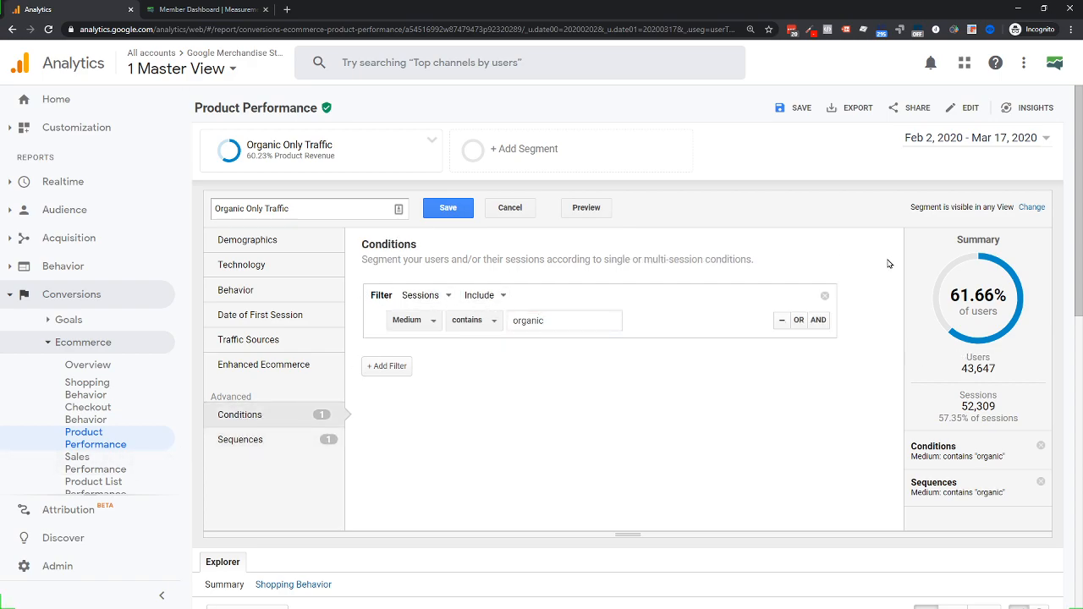
Add two extra condition filters, then remove both again
{"action": "left_click", "coordinate": [387, 366]}
{"action": "left_click", "coordinate": [387, 431]}
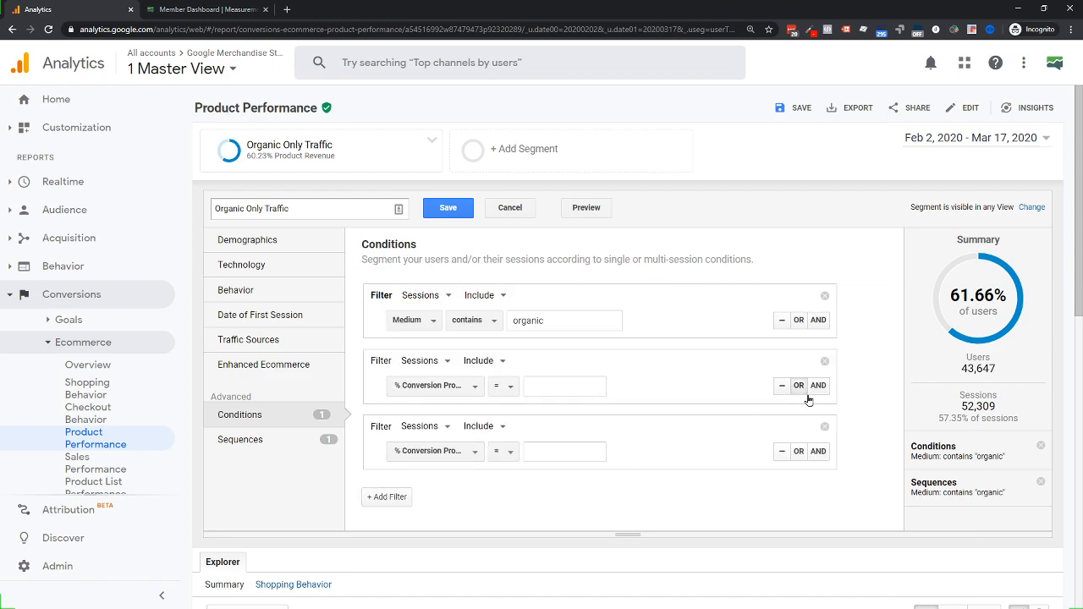
{"action": "left_click", "coordinate": [825, 426]}
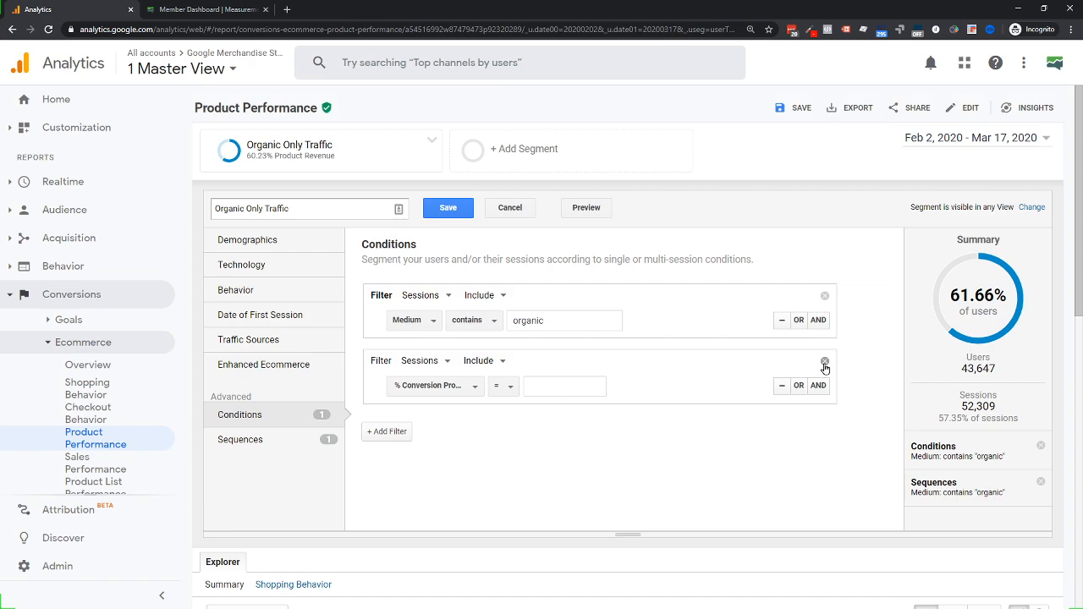
{"action": "left_click", "coordinate": [824, 361]}
Add a second and third sequence step, then delete both, leaving only Step 1
{"action": "left_click", "coordinate": [242, 448]}
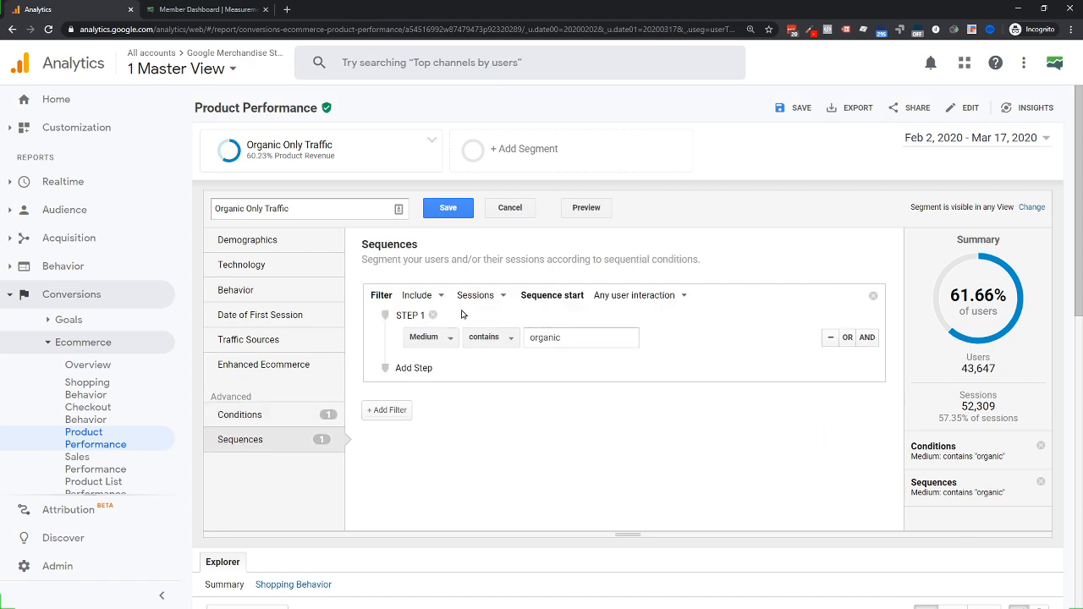
{"action": "left_click", "coordinate": [419, 368]}
{"action": "left_click", "coordinate": [416, 446]}
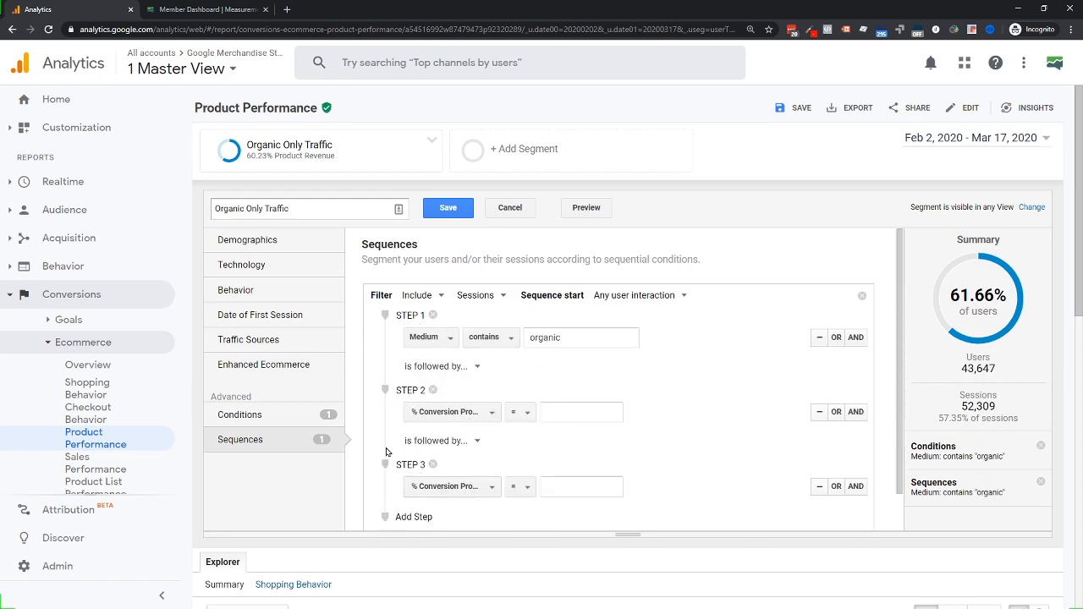
{"action": "left_click", "coordinate": [261, 416]}
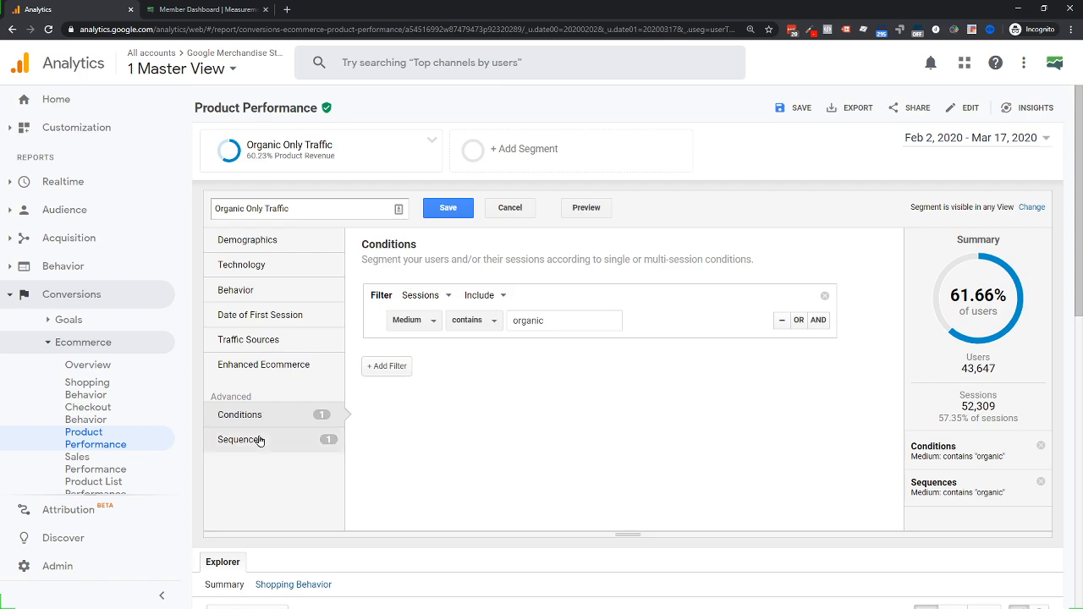
{"action": "left_click", "coordinate": [267, 440]}
{"action": "left_click", "coordinate": [432, 389]}
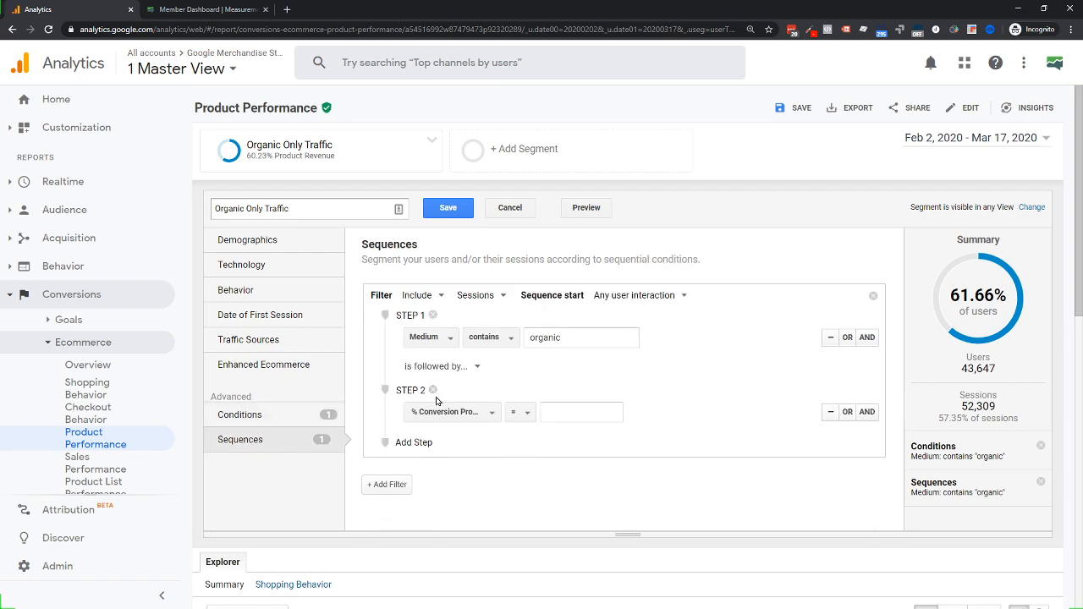
{"action": "left_click", "coordinate": [432, 389]}
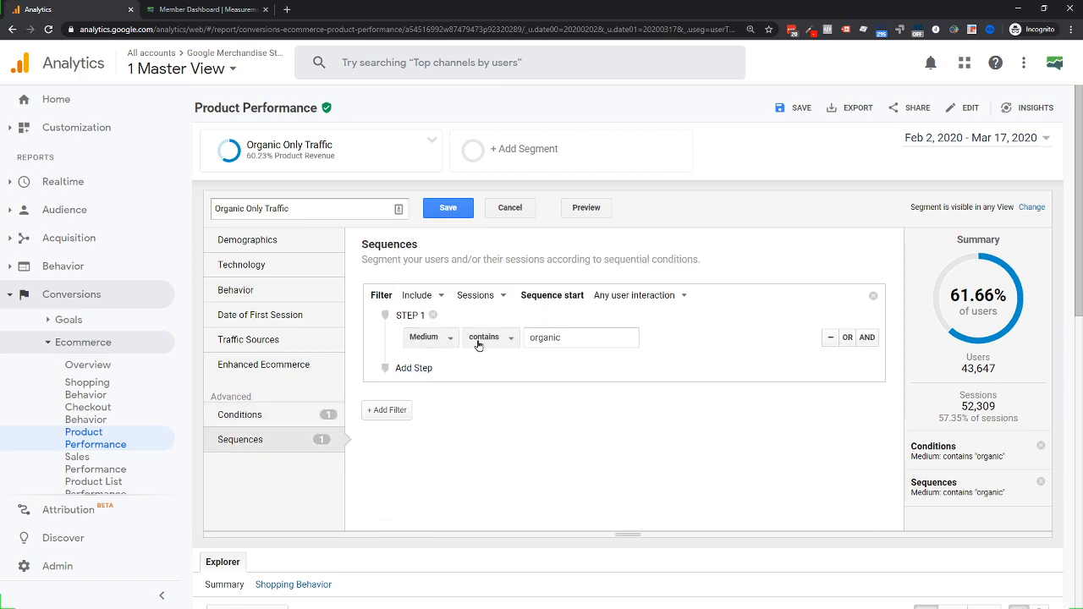
{"action": "left_click", "coordinate": [253, 418]}
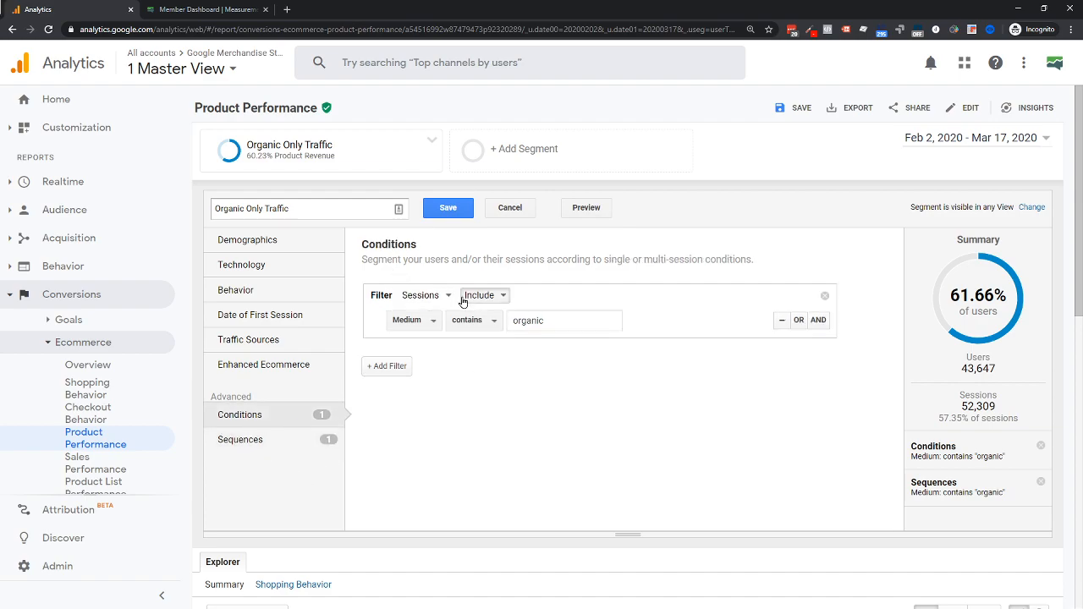
{"action": "left_click", "coordinate": [259, 441]}
{"action": "left_click", "coordinate": [276, 417]}
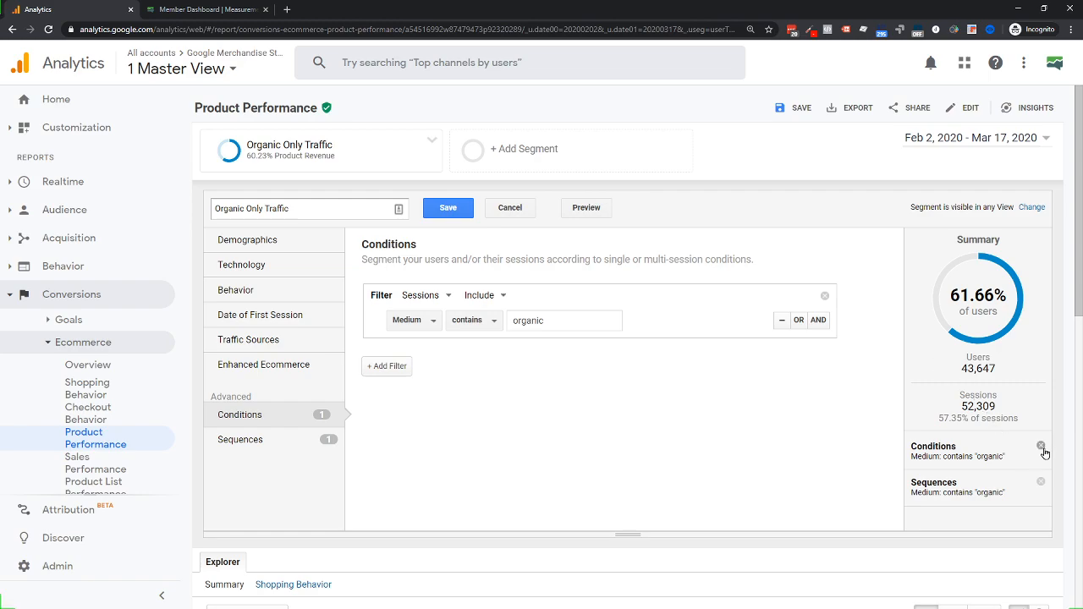
Delete the Medium contains organic condition from the Summary panel, leaving only the sequence
{"action": "left_click_drag", "start_coordinate": [931, 457], "coordinate": [998, 457]}
{"action": "left_click_drag", "start_coordinate": [933, 492], "coordinate": [910, 492]}
{"action": "left_click", "coordinate": [961, 457]}
{"action": "left_click", "coordinate": [1040, 447]}
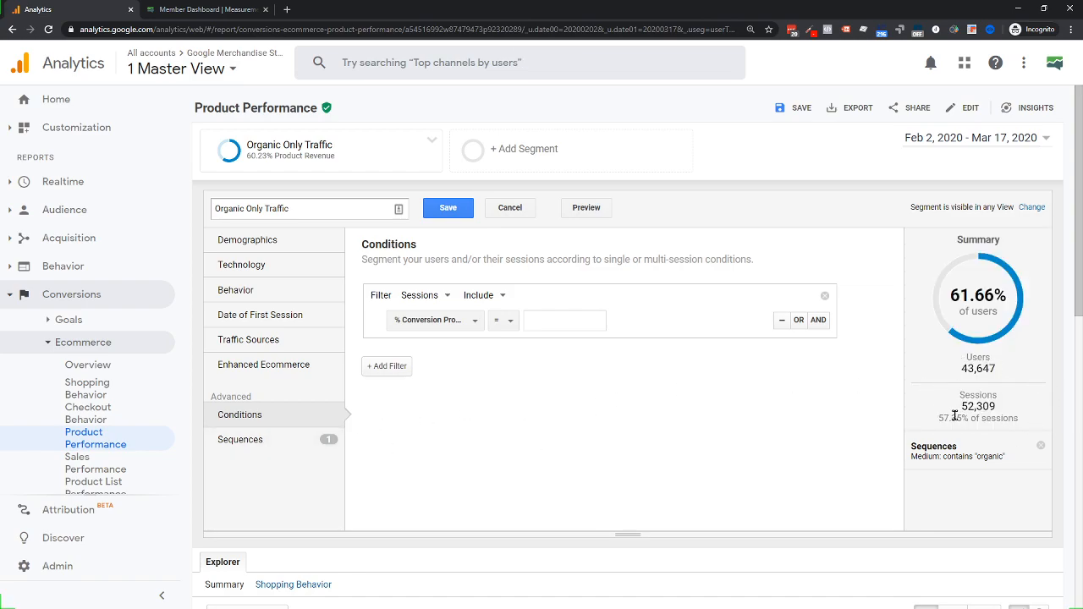
Add sequence Step 2 as Landing Page contains '/home', narrowing users to 17.35% (12,284)
{"action": "left_click", "coordinate": [232, 441]}
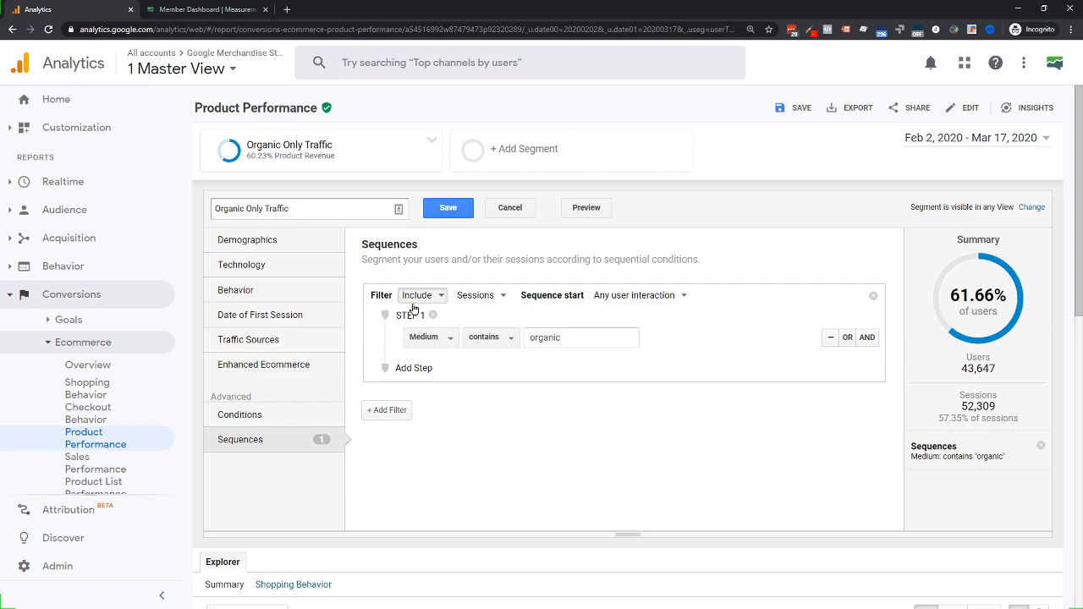
{"action": "left_click", "coordinate": [413, 368]}
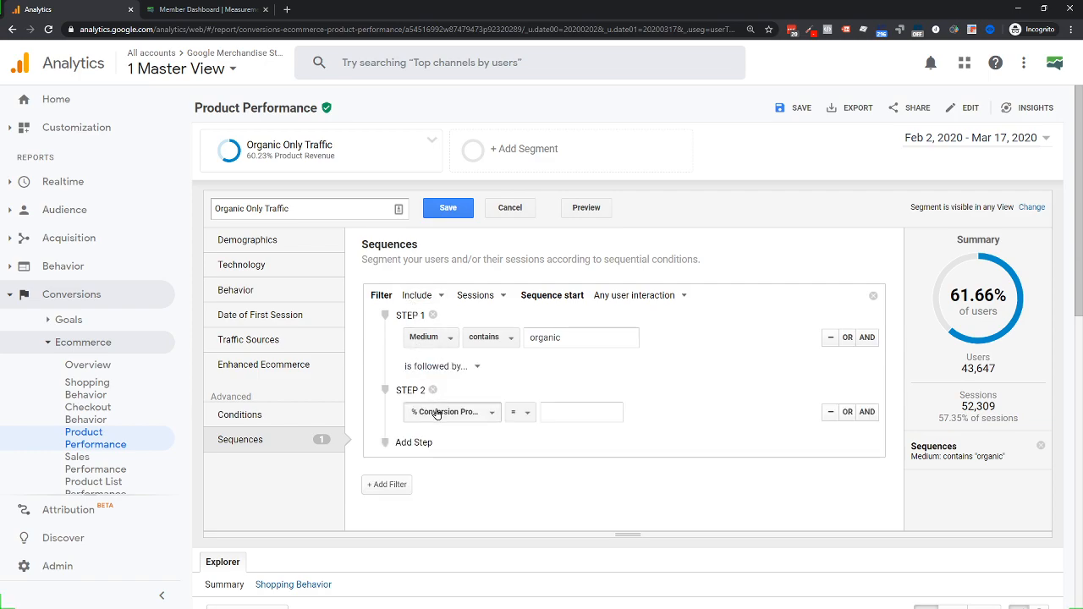
{"action": "left_click", "coordinate": [436, 412]}
{"action": "type", "text": "landin"}
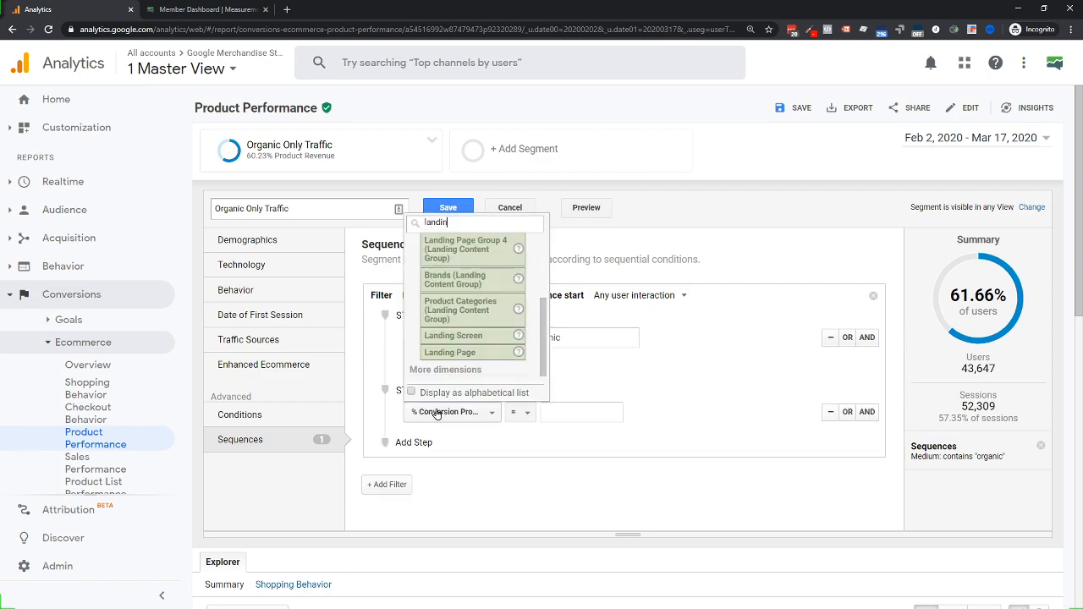
{"action": "left_click", "coordinate": [471, 354]}
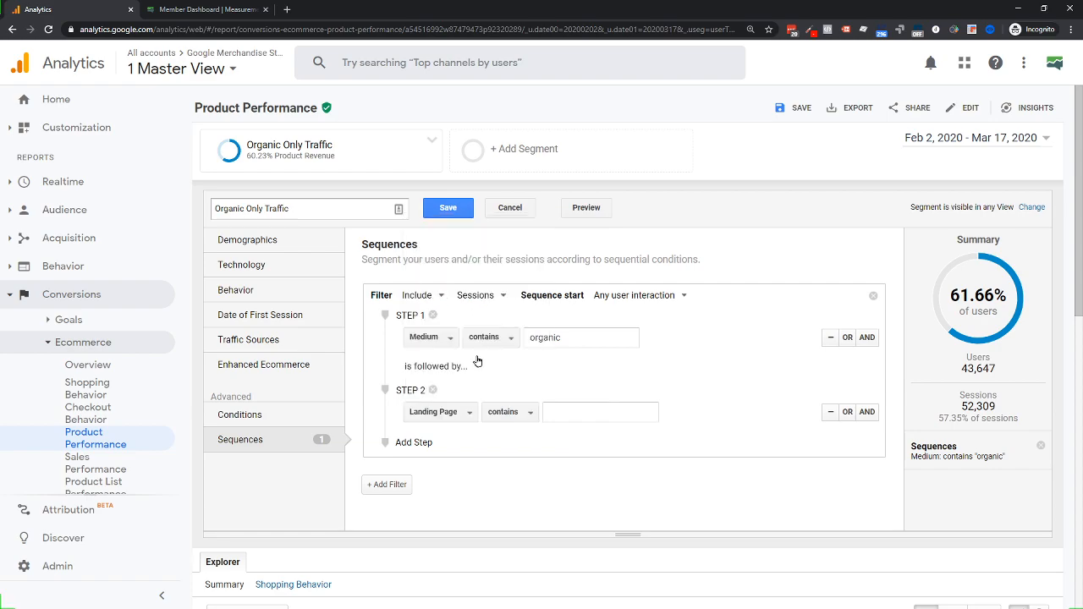
{"action": "left_click", "coordinate": [573, 410]}
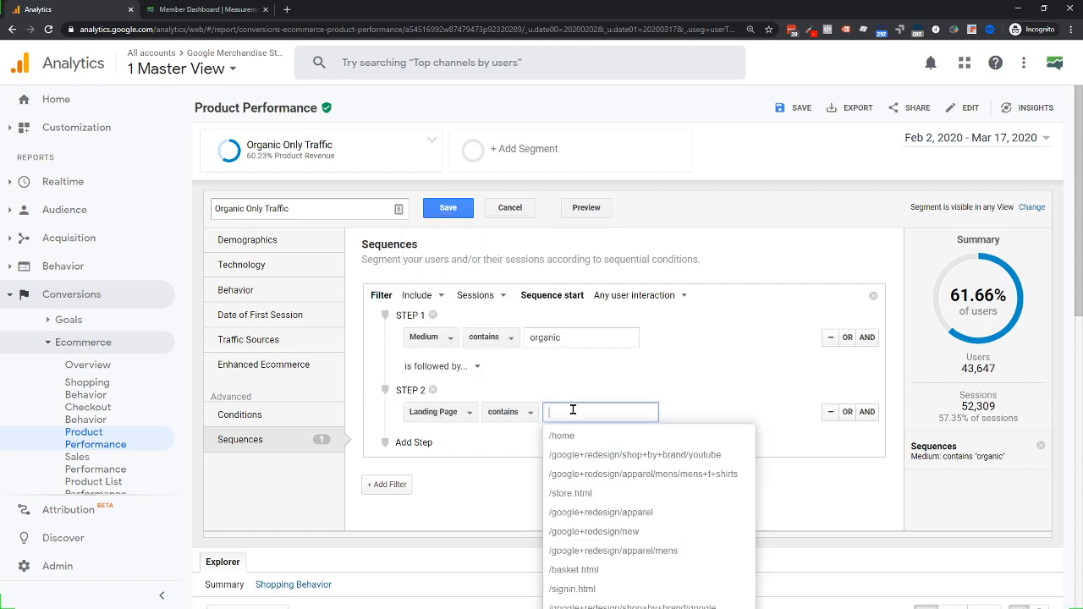
{"action": "left_click", "coordinate": [582, 436]}
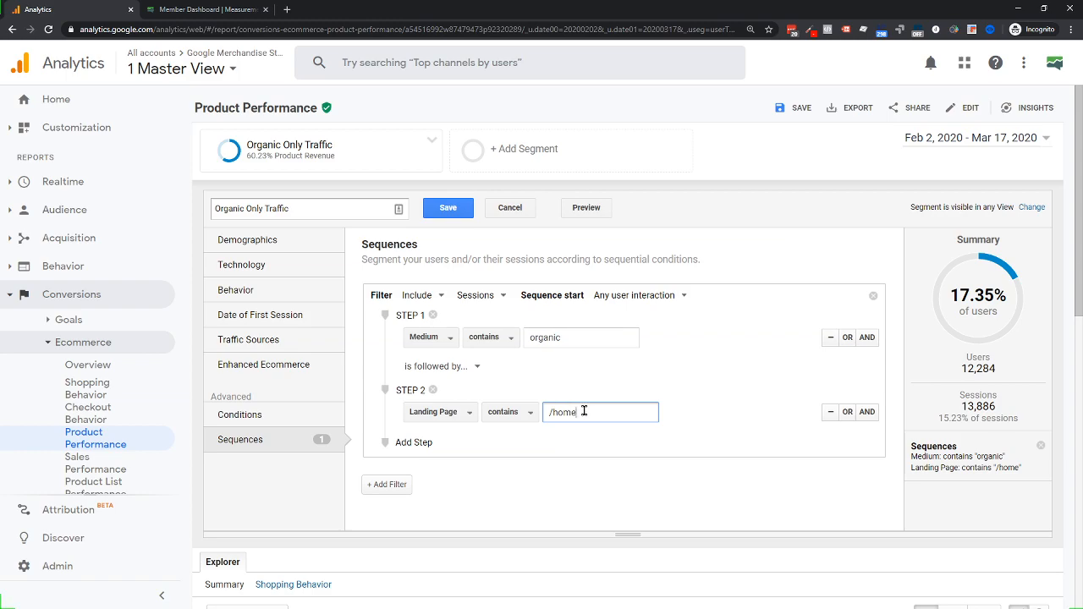
{"action": "scroll", "coordinate": [584, 411], "scroll_direction": "down", "scroll_amount": 2}
{"action": "scroll", "coordinate": [525, 338], "scroll_direction": "up", "scroll_amount": 2}
{"action": "left_click_drag", "start_coordinate": [213, 210], "coordinate": [303, 212]}
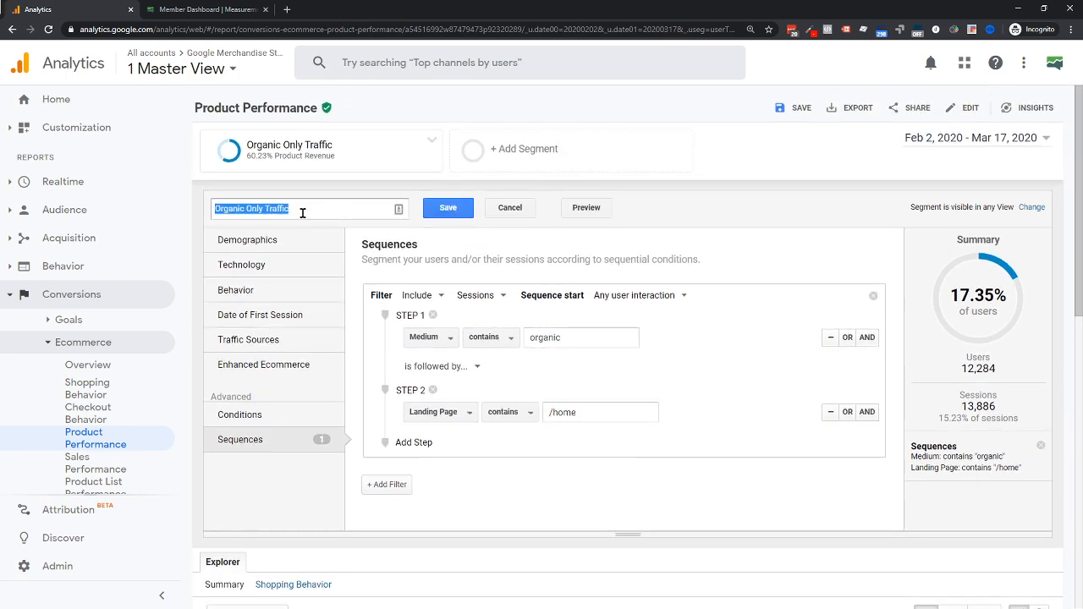
Delete the /home Step 2 and save, returning to Product Performance at $3,985.19, 60.23% revenue
{"action": "left_click", "coordinate": [448, 209]}
{"action": "scroll", "coordinate": [488, 302], "scroll_direction": "down", "scroll_amount": 5}
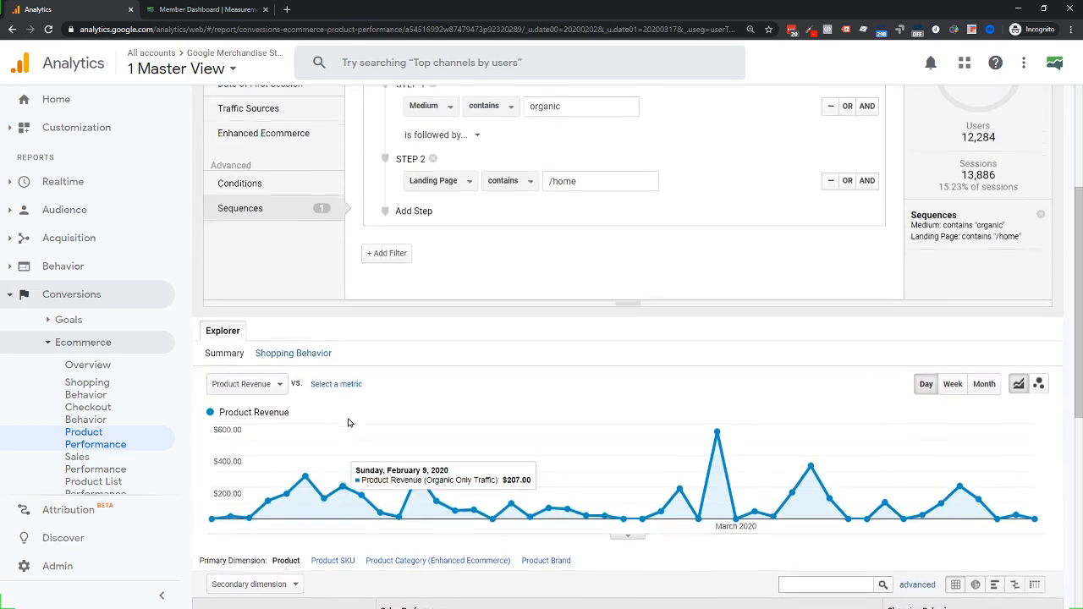
{"action": "scroll", "coordinate": [343, 414], "scroll_direction": "up", "scroll_amount": 3}
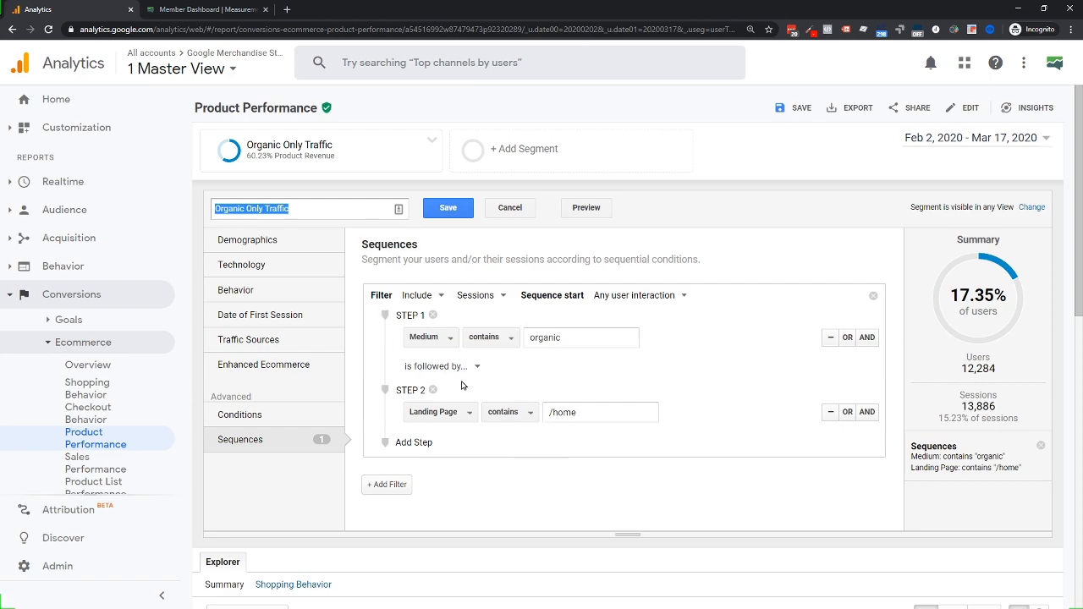
{"action": "left_click", "coordinate": [432, 390]}
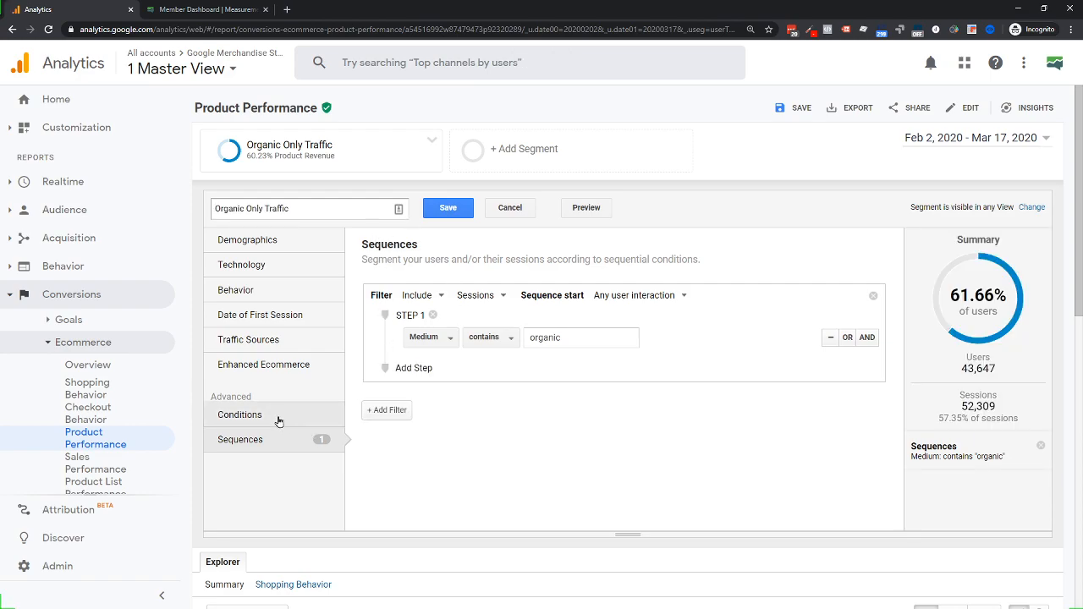
{"action": "left_click", "coordinate": [450, 214]}
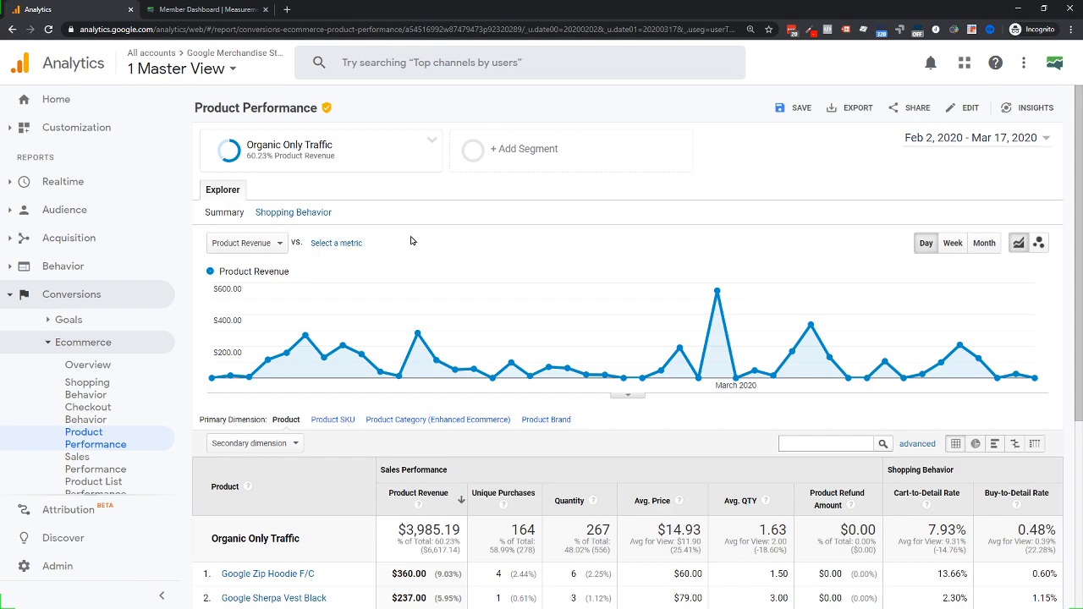
{"action": "mouse_move", "coordinate": [250, 154]}
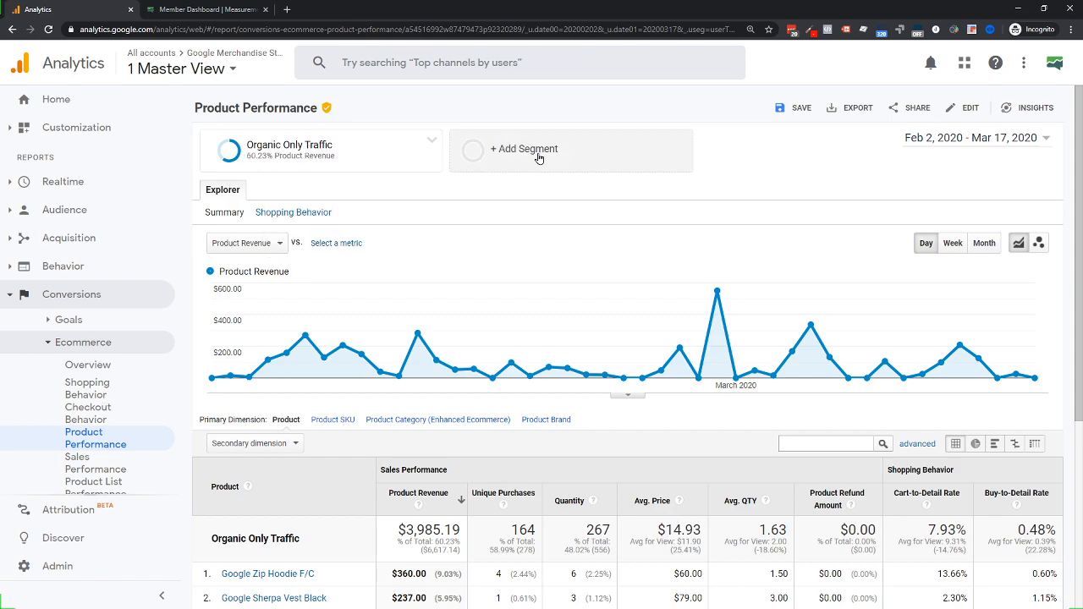
Open the segment list and start a new segment, then cancel it
{"action": "left_click", "coordinate": [495, 152]}
{"action": "left_click", "coordinate": [233, 240]}
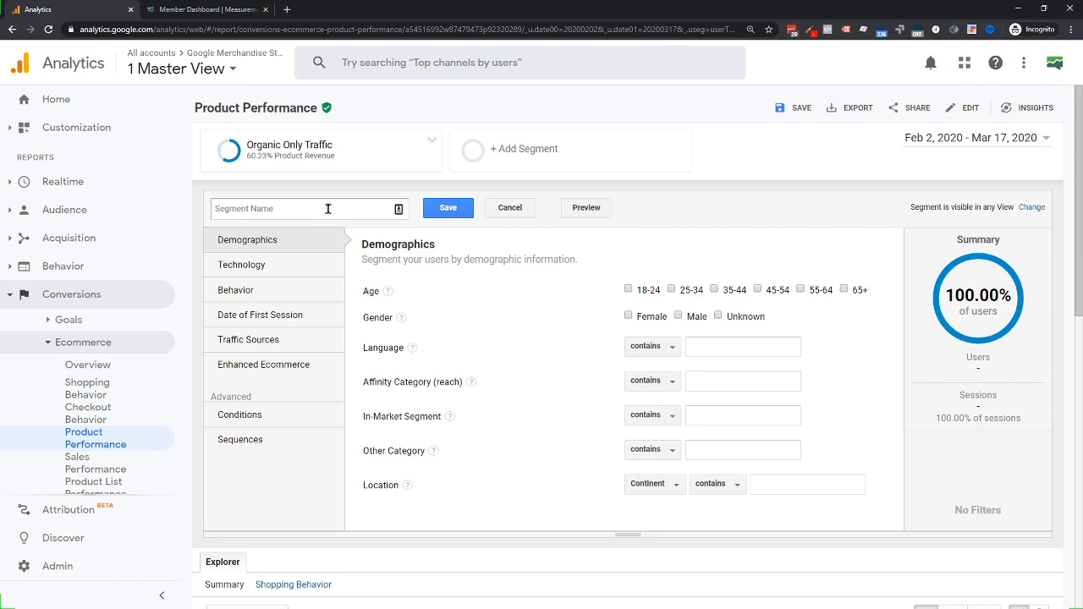
{"action": "left_click", "coordinate": [493, 211]}
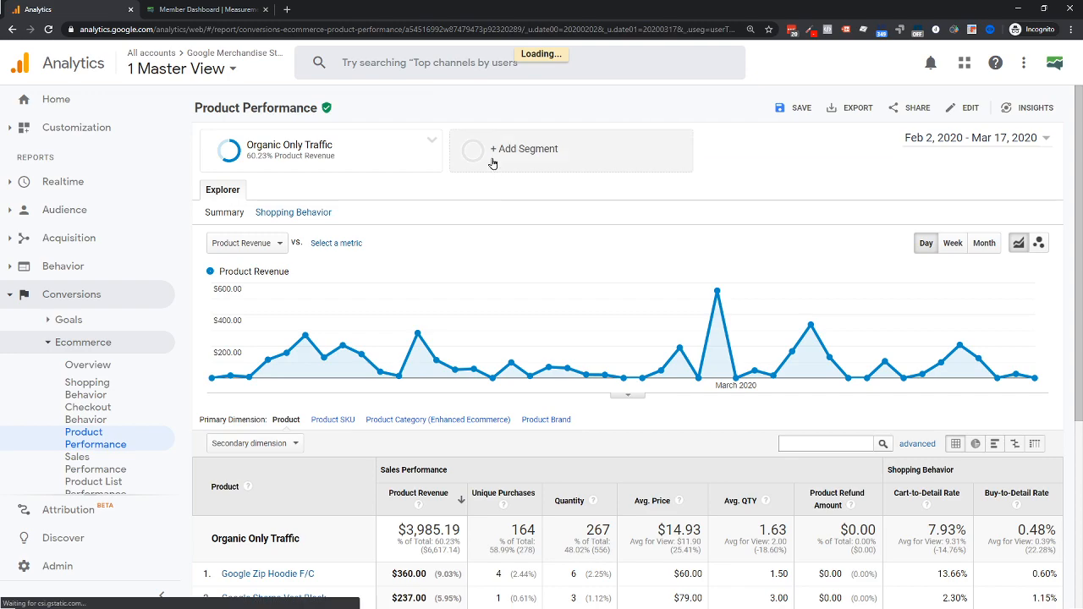
Browse the Custom, Selected and System segment views, ending on the Custom segments
{"action": "left_click", "coordinate": [495, 151]}
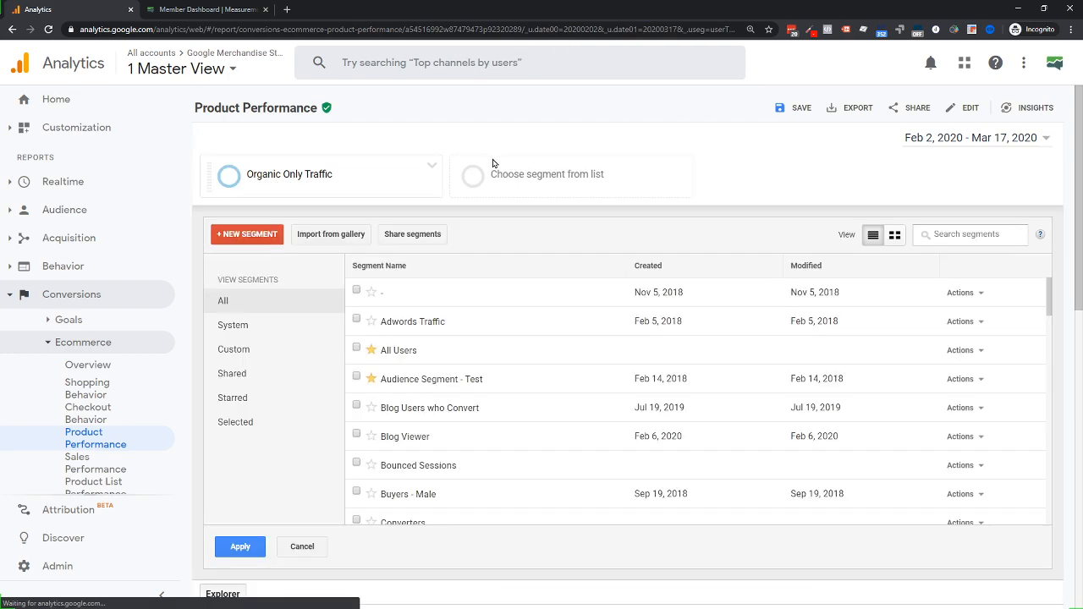
{"action": "left_click", "coordinate": [234, 351]}
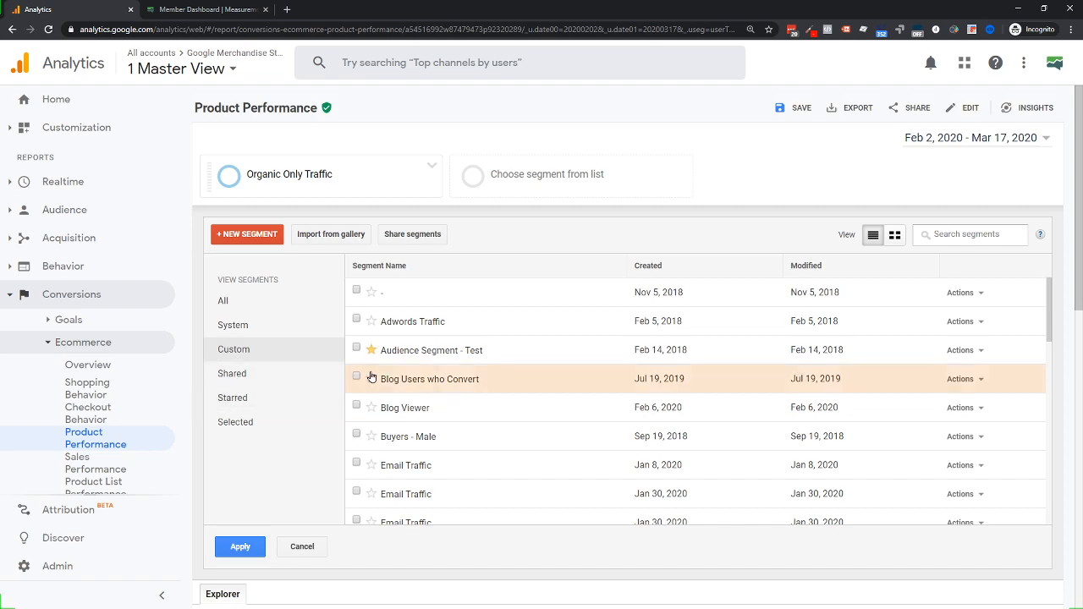
{"action": "left_click", "coordinate": [235, 422]}
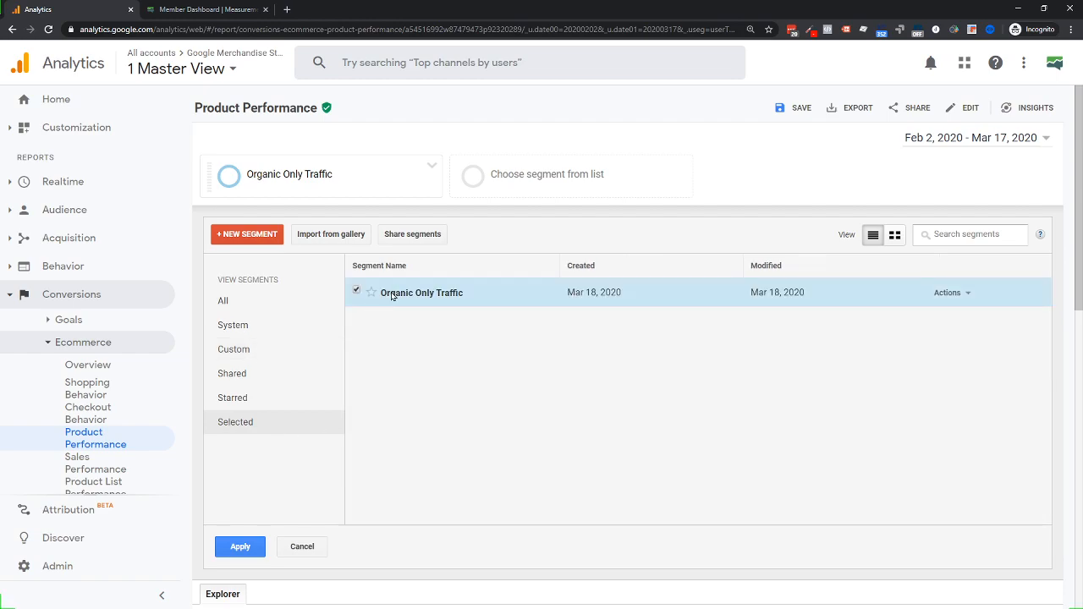
{"action": "left_click", "coordinate": [233, 343]}
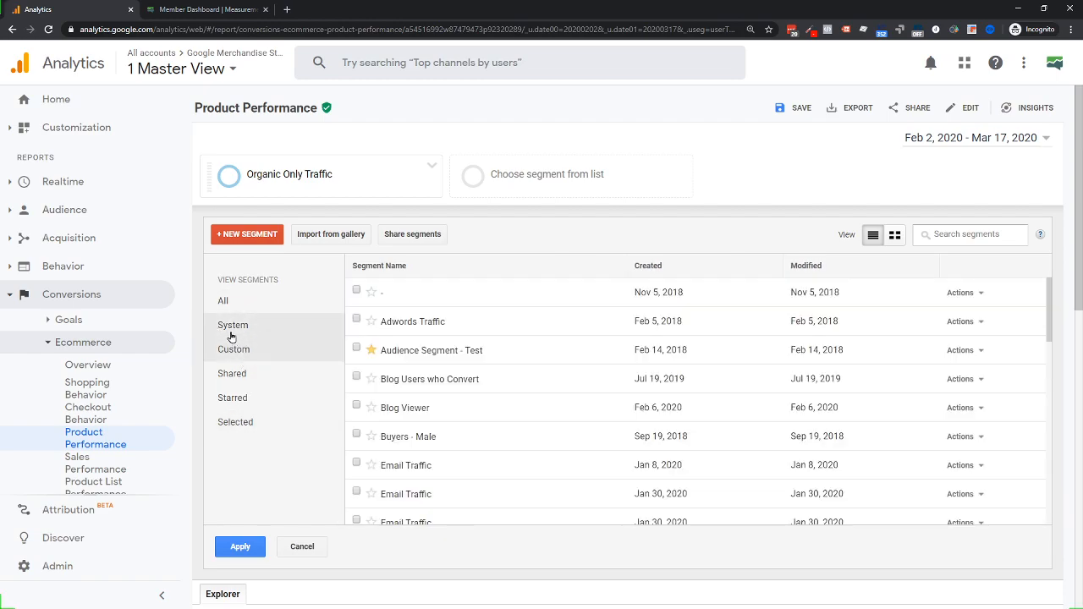
{"action": "left_click", "coordinate": [232, 330]}
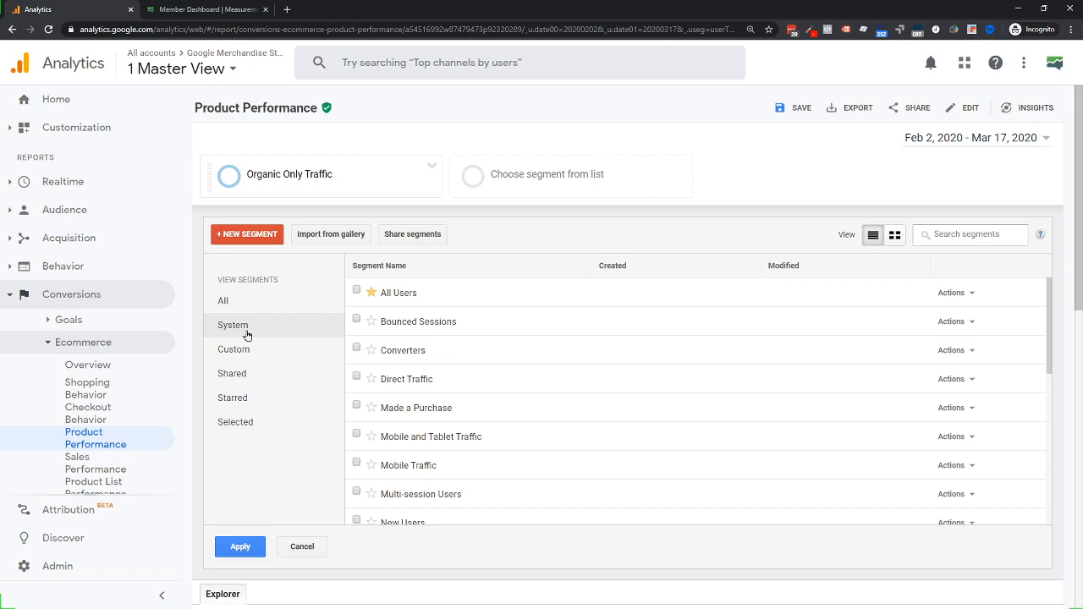
{"action": "mouse_move", "coordinate": [472, 372]}
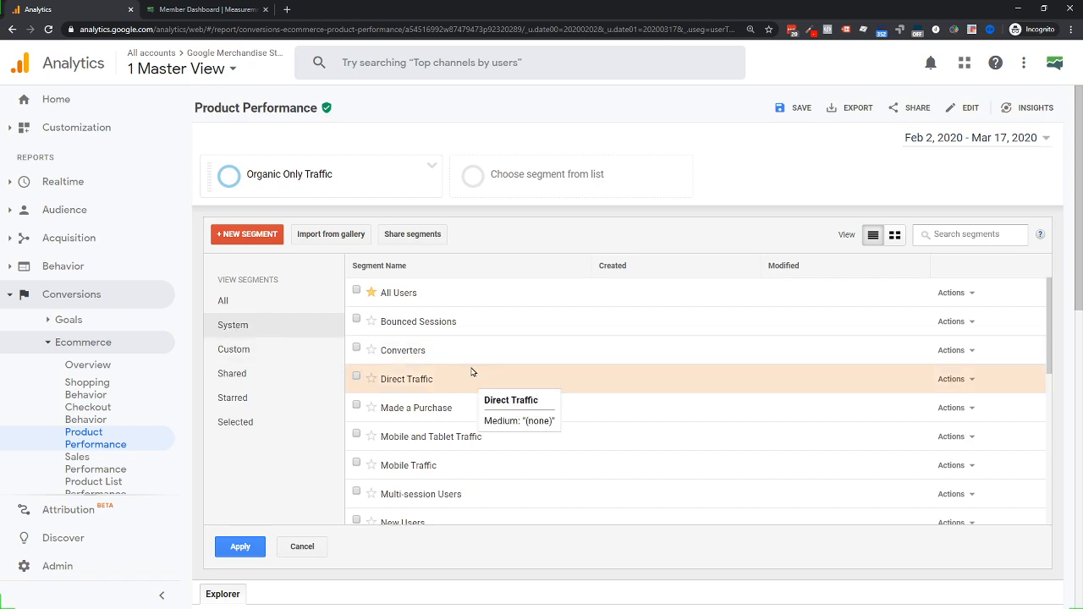
{"action": "scroll", "coordinate": [472, 372], "scroll_direction": "down", "scroll_amount": 2}
{"action": "mouse_move", "coordinate": [436, 391]}
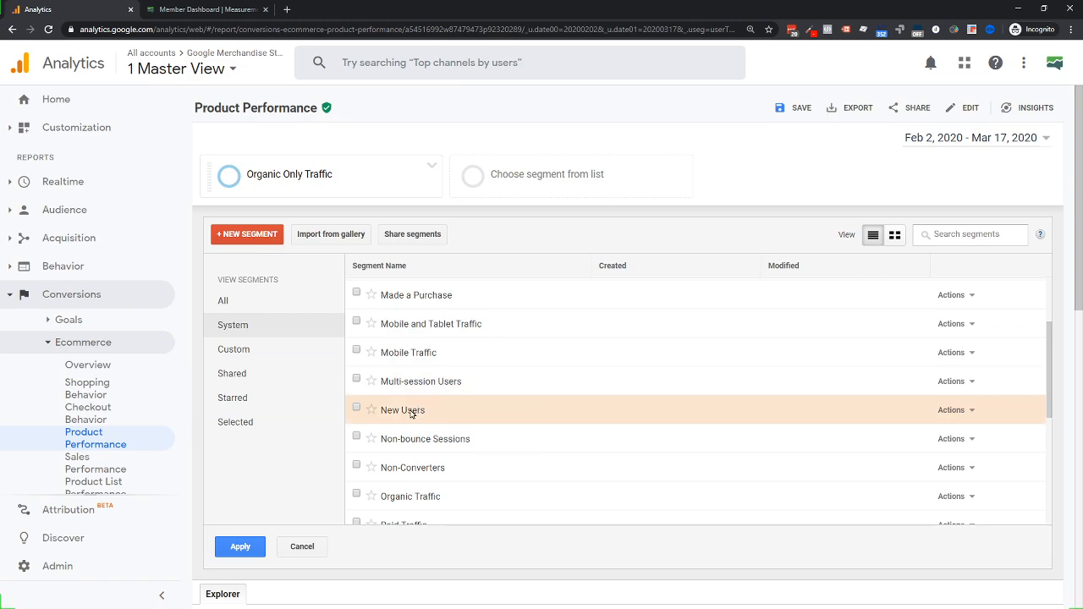
{"action": "scroll", "coordinate": [412, 413], "scroll_direction": "down", "scroll_amount": 1}
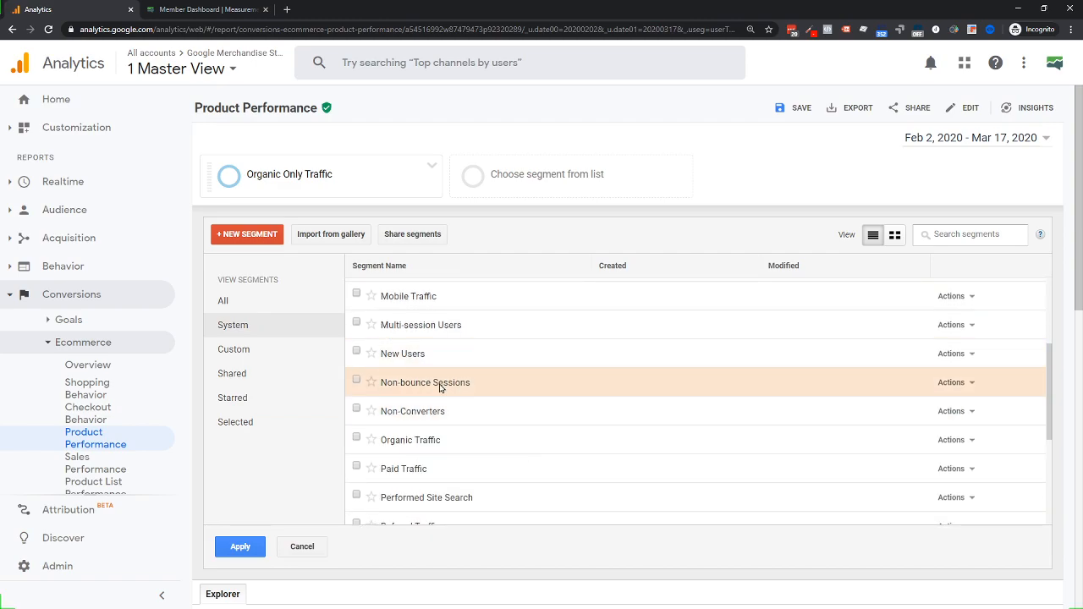
{"action": "scroll", "coordinate": [426, 398], "scroll_direction": "up", "scroll_amount": 2}
{"action": "scroll", "coordinate": [424, 399], "scroll_direction": "up", "scroll_amount": 1}
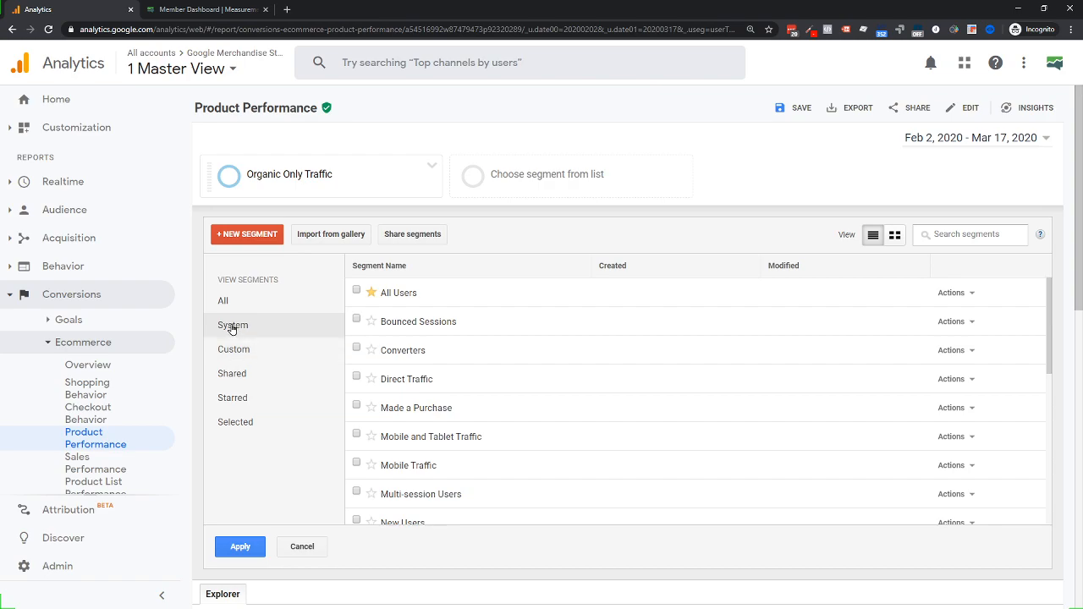
{"action": "left_click", "coordinate": [240, 350]}
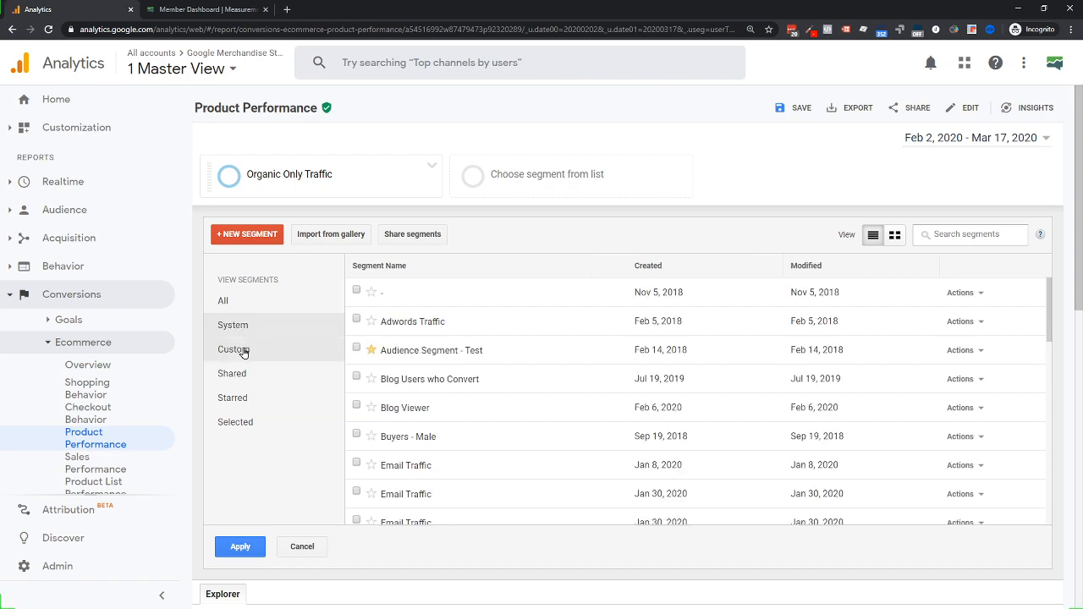
Start a new segment, review its Technology and Traffic Sources options, then show Conditions
{"action": "left_click", "coordinate": [231, 242]}
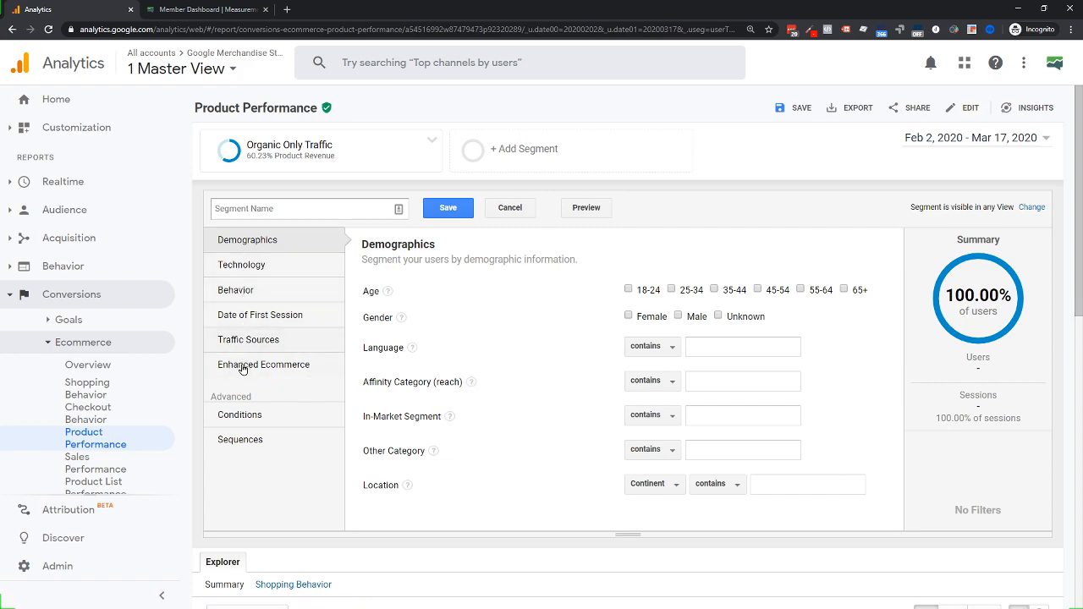
{"action": "left_click", "coordinate": [245, 268]}
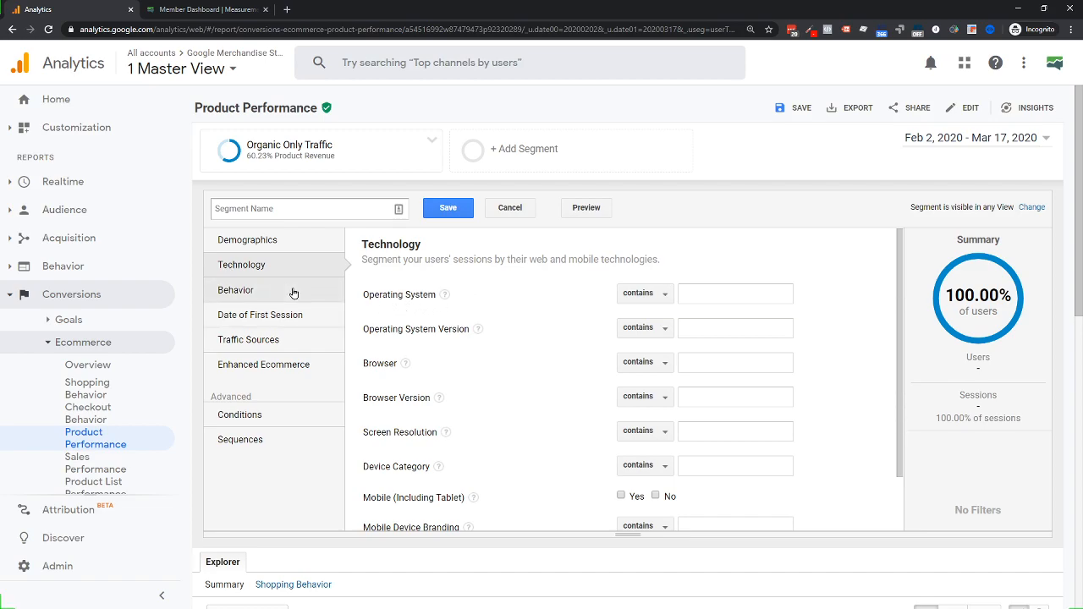
{"action": "scroll", "coordinate": [529, 398], "scroll_direction": "down", "scroll_amount": 1}
{"action": "scroll", "coordinate": [530, 398], "scroll_direction": "up", "scroll_amount": 1}
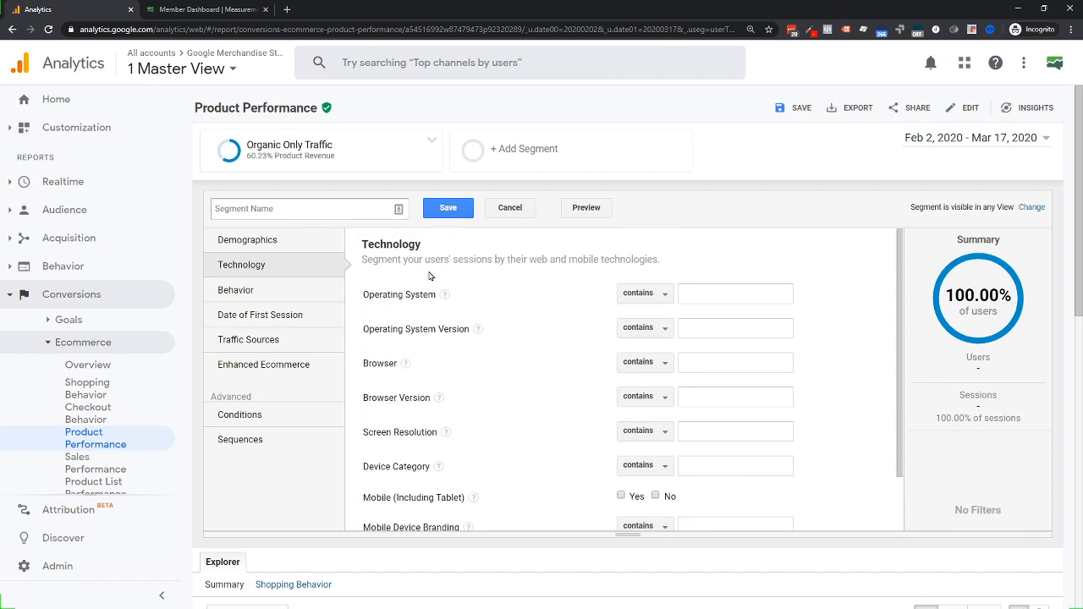
{"action": "left_click_drag", "start_coordinate": [428, 261], "coordinate": [522, 263]}
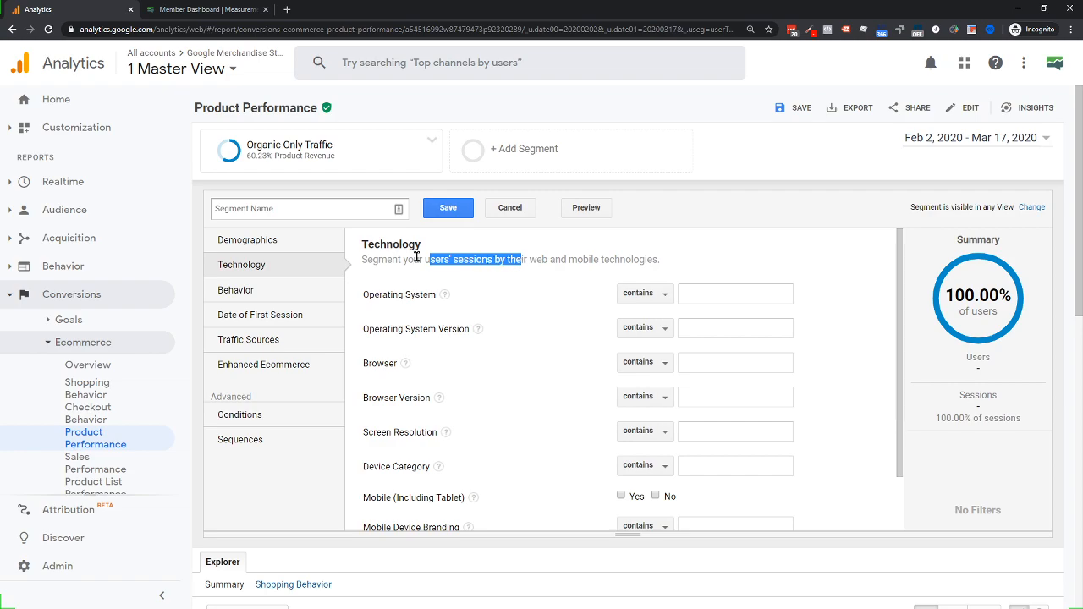
{"action": "left_click", "coordinate": [248, 341]}
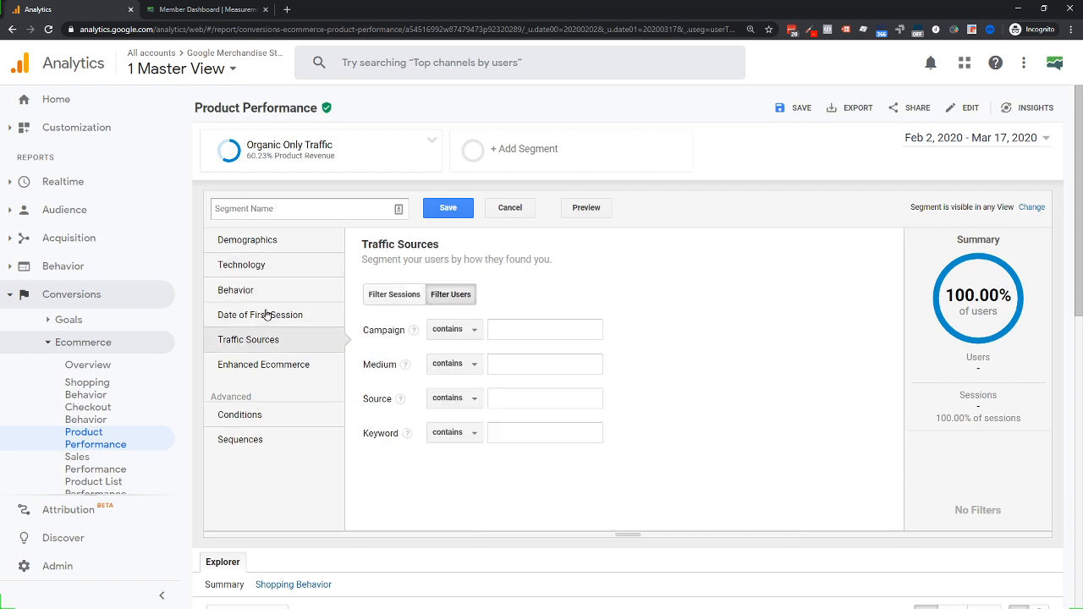
{"action": "left_click", "coordinate": [243, 265]}
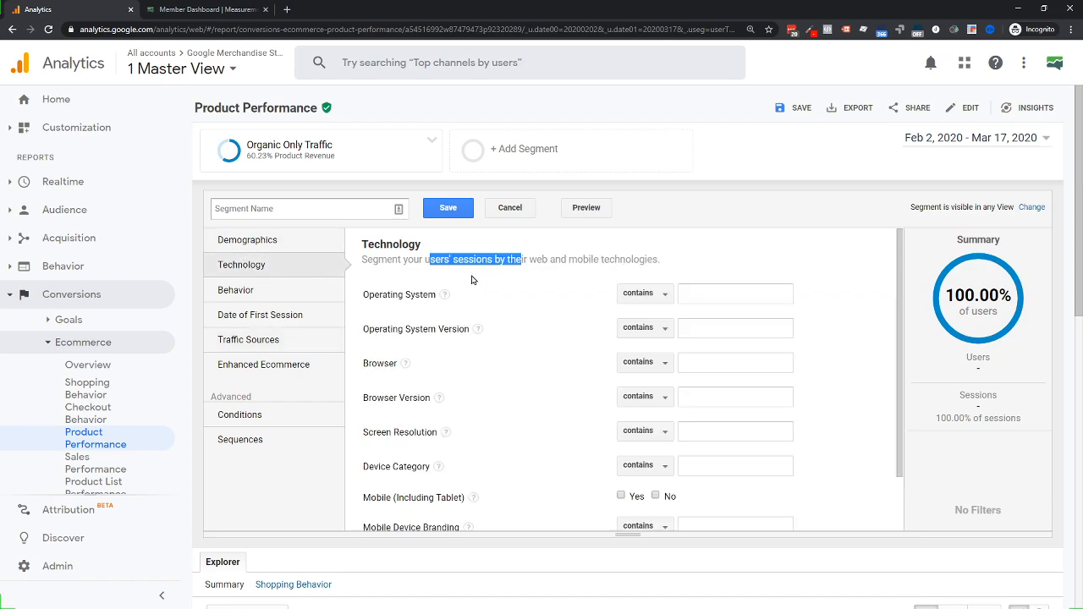
{"action": "left_click", "coordinate": [231, 339]}
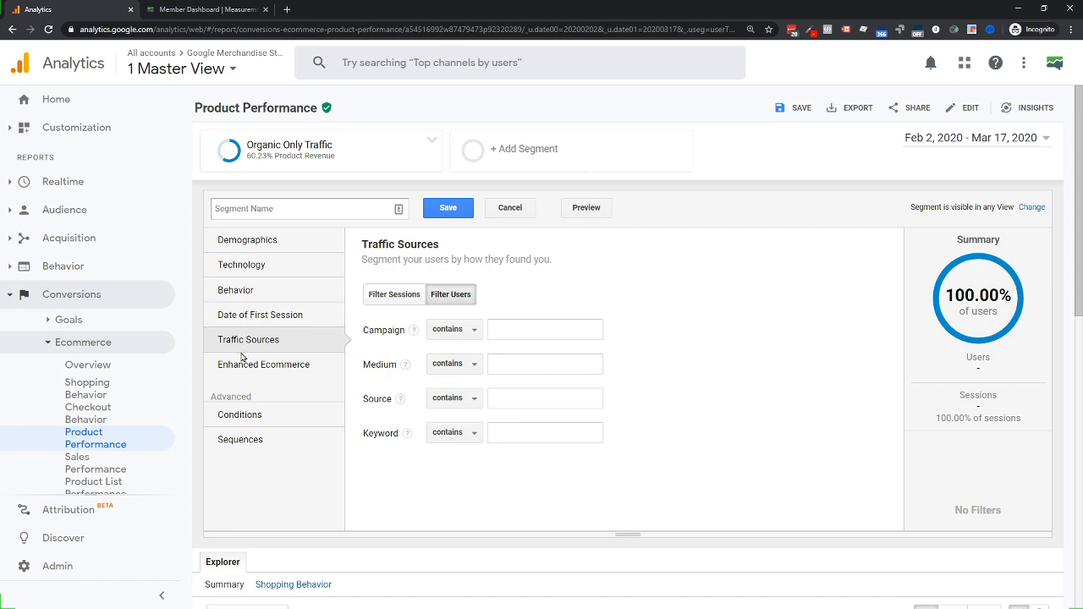
{"action": "left_click", "coordinate": [244, 419]}
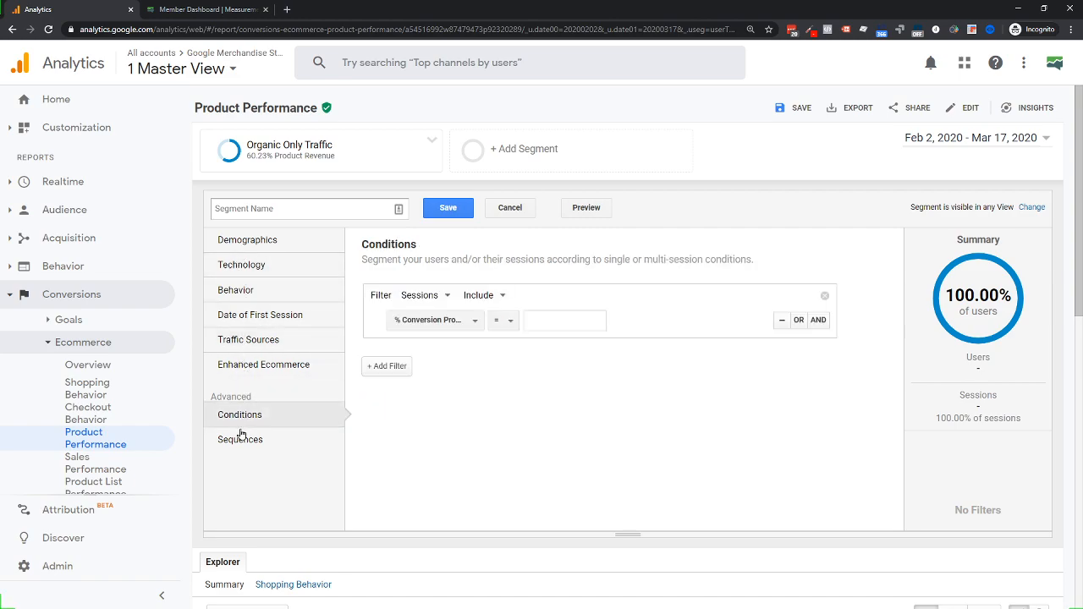
{"action": "left_click", "coordinate": [243, 436]}
{"action": "left_click", "coordinate": [240, 424]}
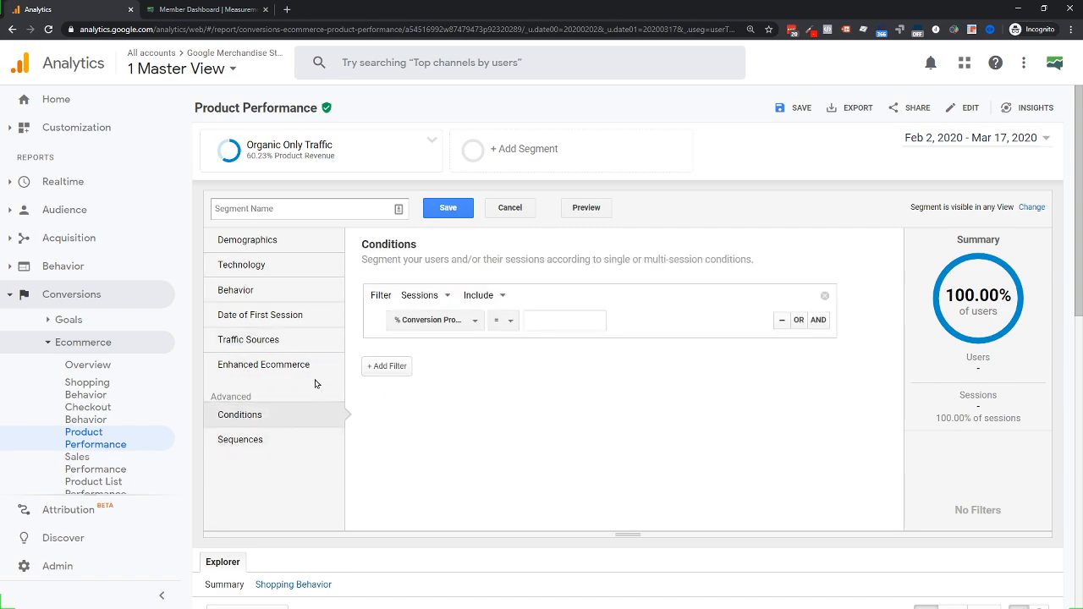
{"action": "left_click", "coordinate": [415, 296]}
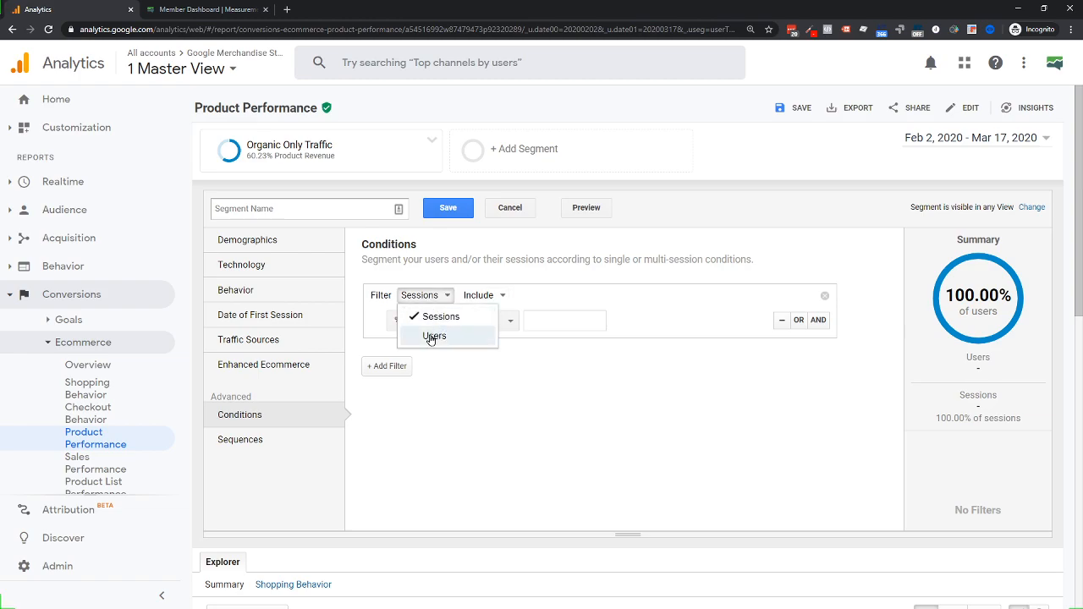
{"action": "left_click", "coordinate": [427, 276]}
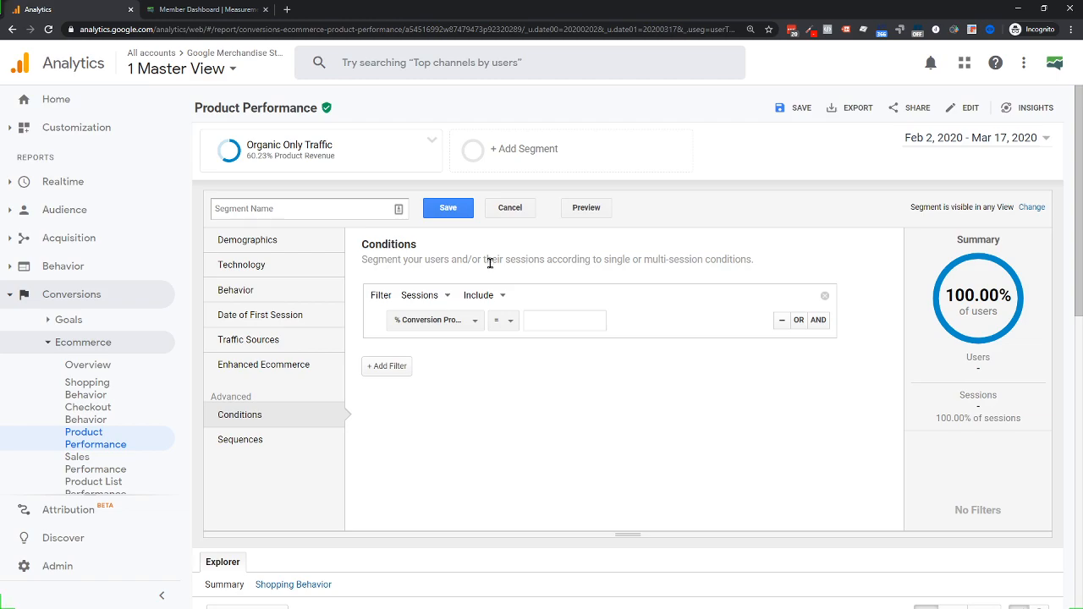
{"action": "scroll", "coordinate": [80, 339], "scroll_direction": "down", "scroll_amount": 1}
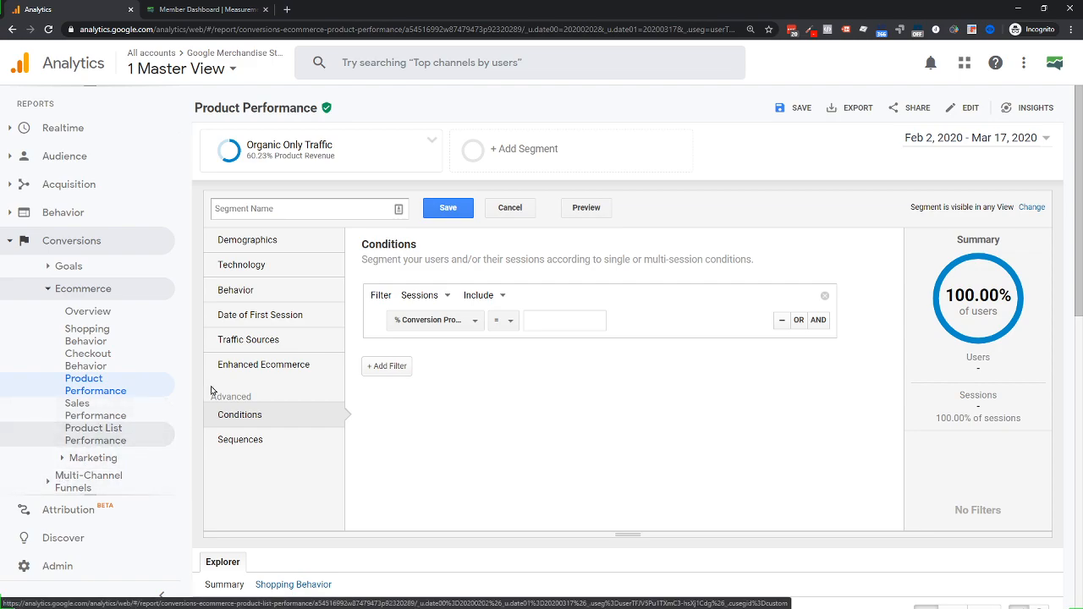
Add the Sessions condition Page contains /home, then move on to Sequences
{"action": "left_click", "coordinate": [416, 321]}
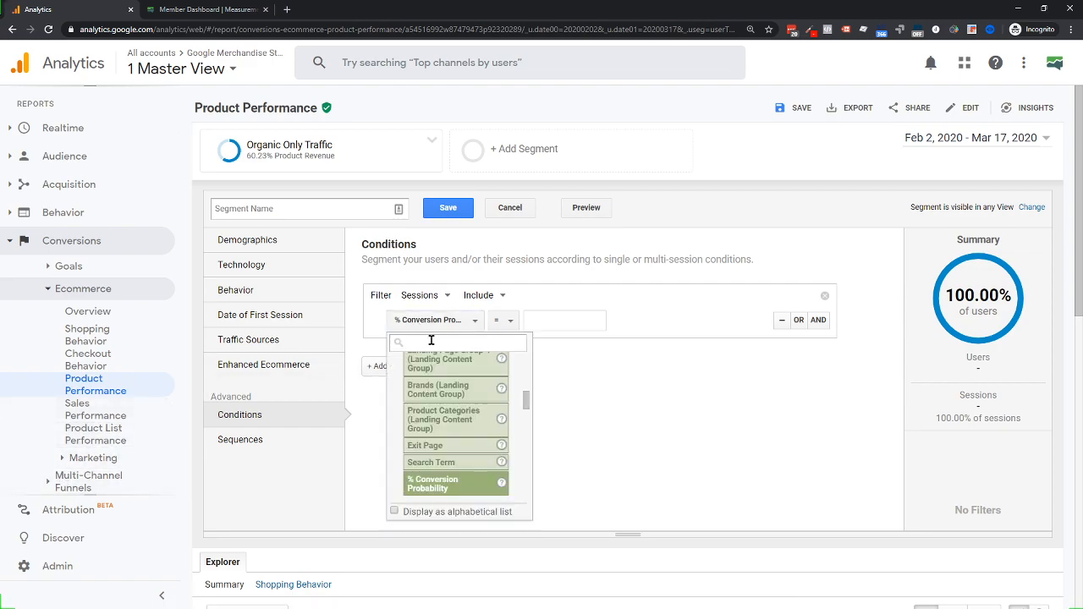
{"action": "type", "text": "page"}
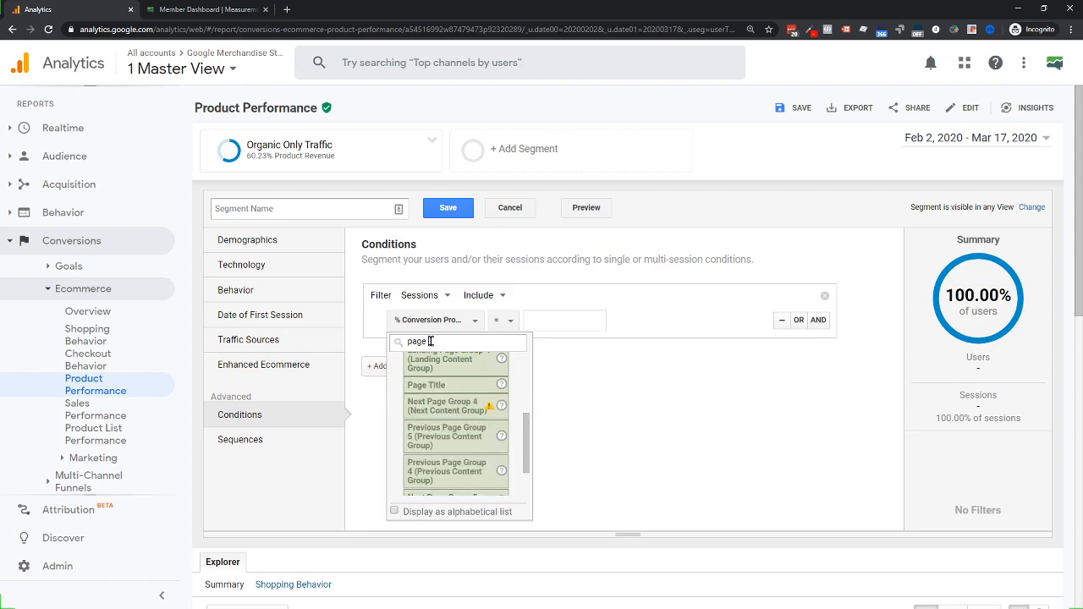
{"action": "scroll", "coordinate": [444, 440], "scroll_direction": "down", "scroll_amount": 1}
{"action": "scroll", "coordinate": [446, 439], "scroll_direction": "up", "scroll_amount": 3}
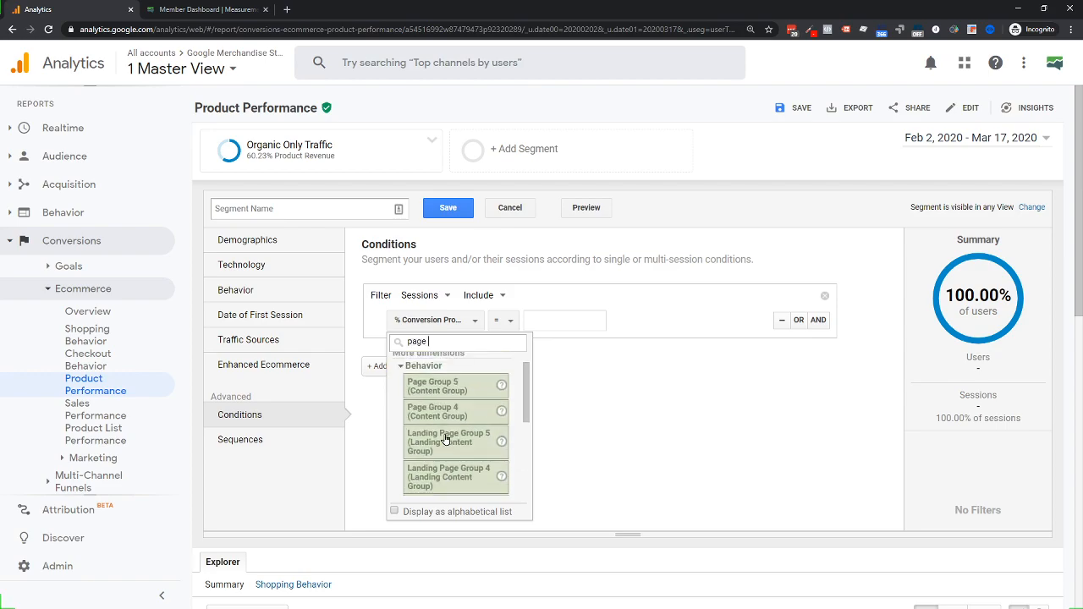
{"action": "scroll", "coordinate": [449, 436], "scroll_direction": "down", "scroll_amount": 4}
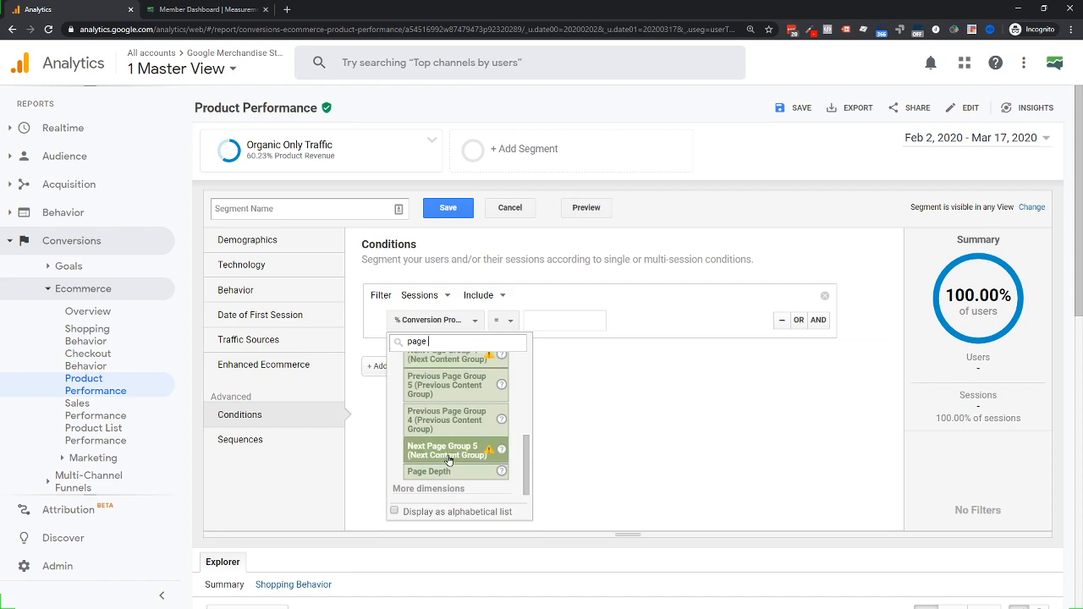
{"action": "scroll", "coordinate": [444, 448], "scroll_direction": "down", "scroll_amount": 1}
{"action": "scroll", "coordinate": [452, 415], "scroll_direction": "up", "scroll_amount": 3}
{"action": "scroll", "coordinate": [454, 426], "scroll_direction": "up", "scroll_amount": 3}
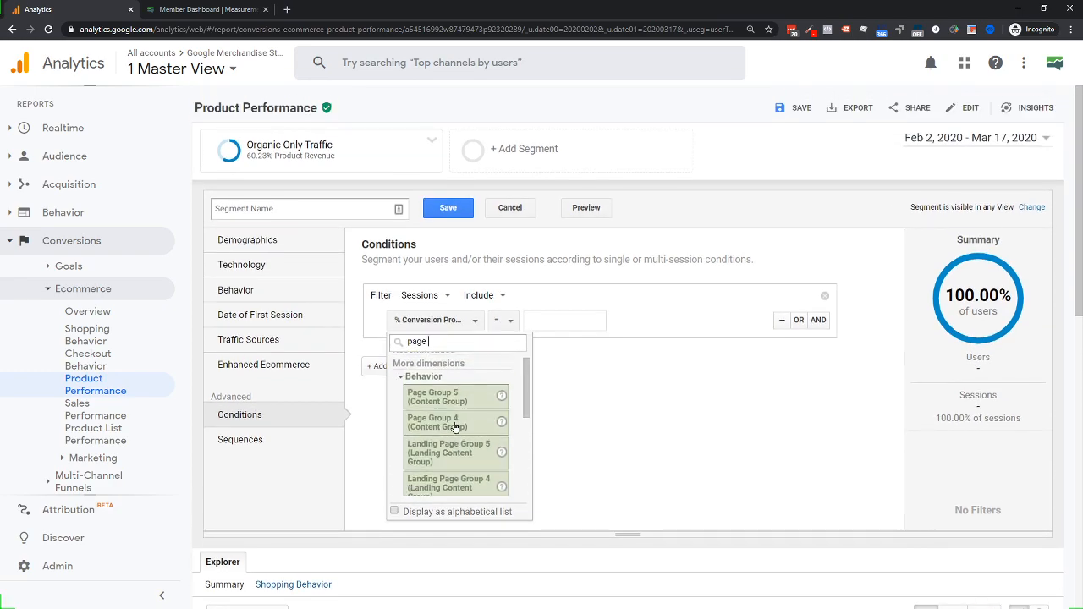
{"action": "scroll", "coordinate": [455, 419], "scroll_direction": "down", "scroll_amount": 4}
{"action": "scroll", "coordinate": [455, 421], "scroll_direction": "down", "scroll_amount": 3}
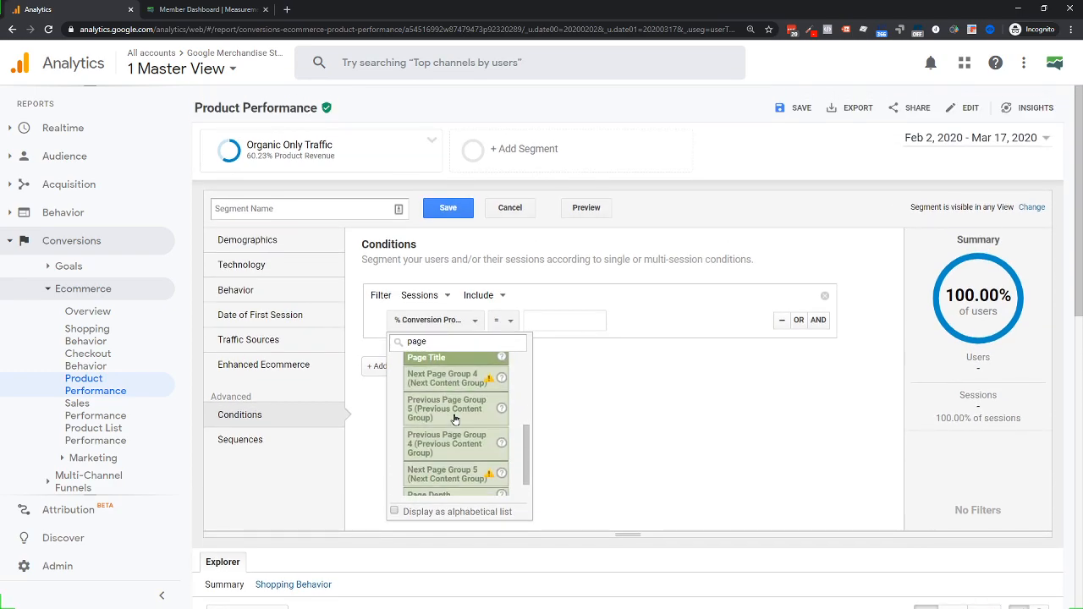
{"action": "scroll", "coordinate": [454, 420], "scroll_direction": "up", "scroll_amount": 1}
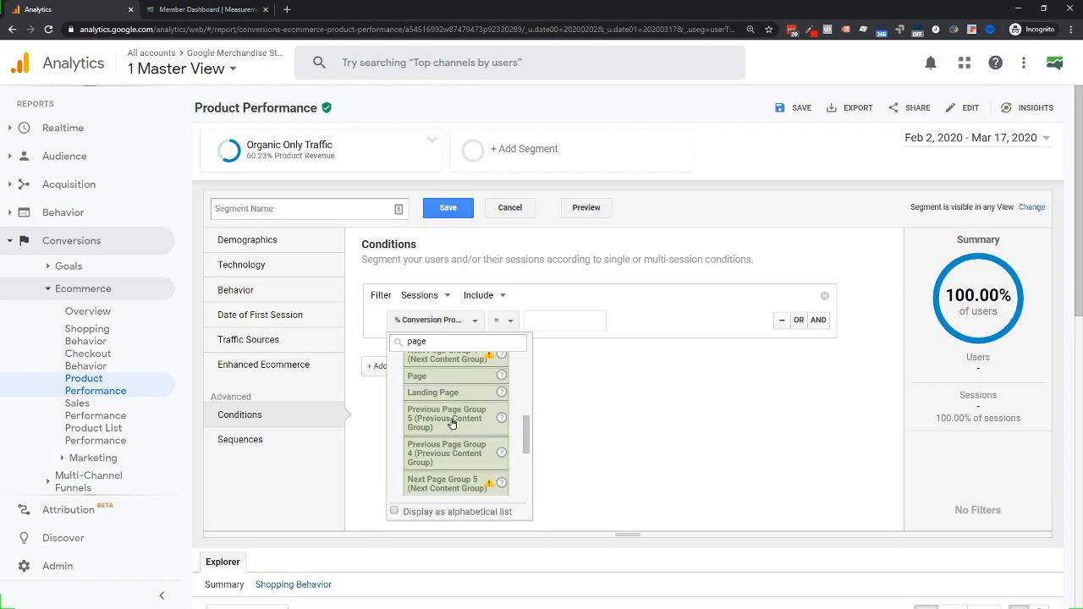
{"action": "left_click", "coordinate": [420, 378]}
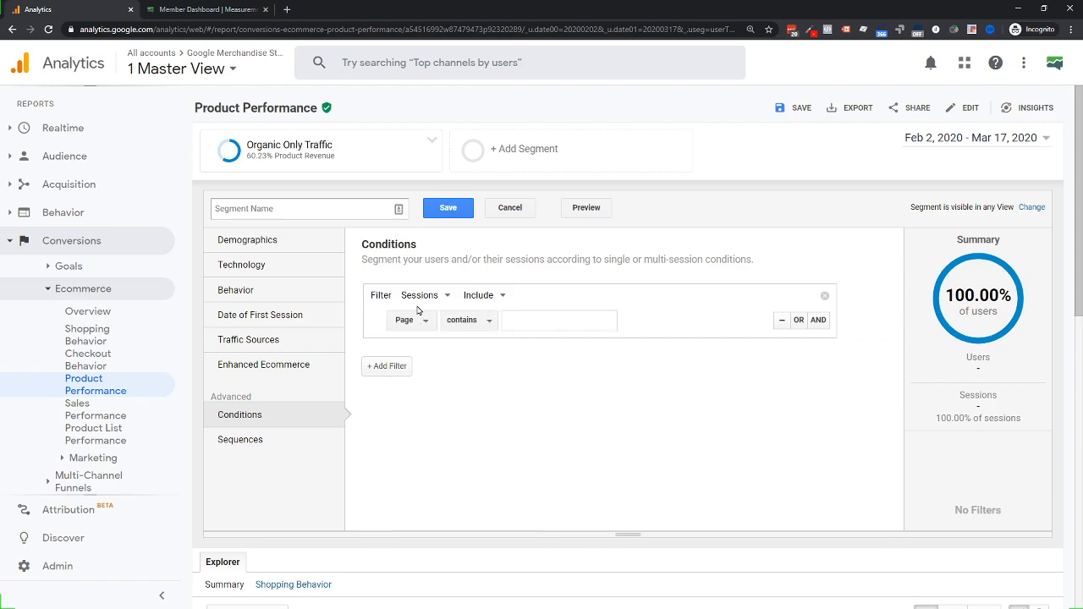
{"action": "left_click", "coordinate": [532, 324]}
{"action": "type", "text": "/home"}
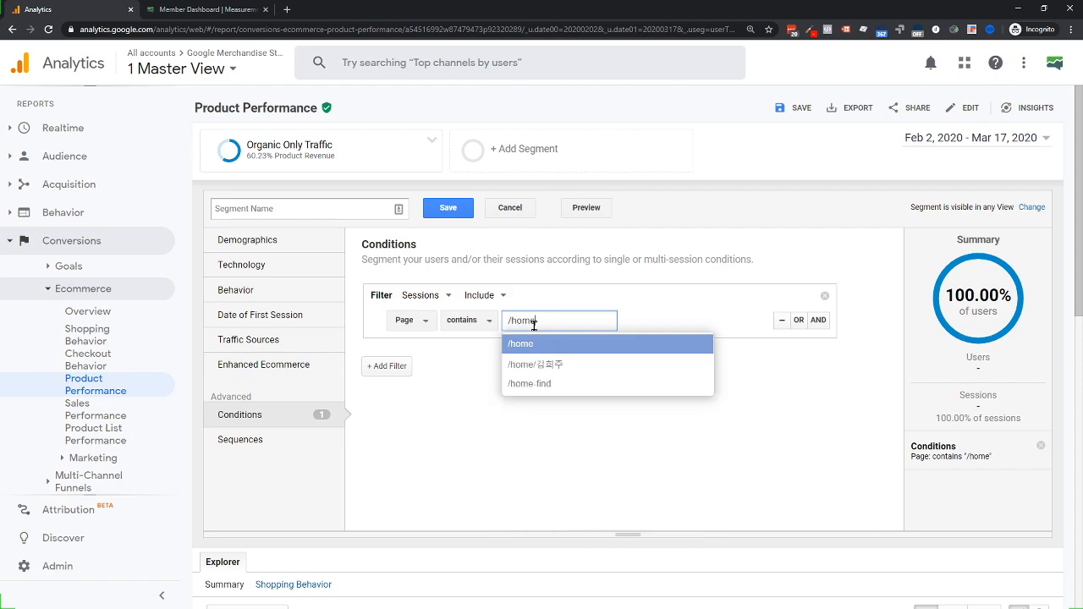
{"action": "key", "text": "Return"}
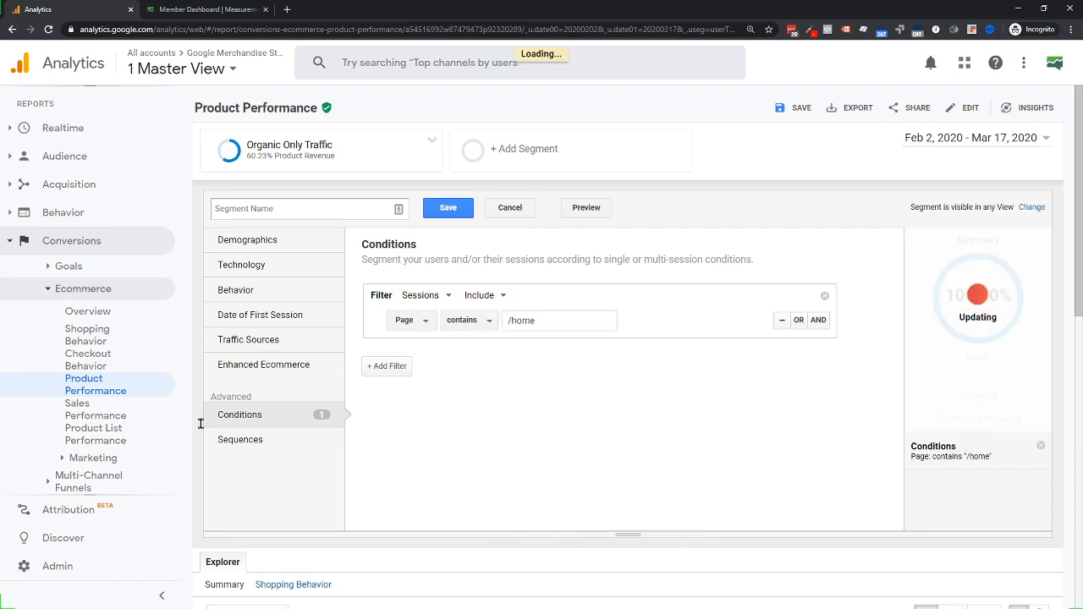
{"action": "left_click", "coordinate": [237, 441]}
{"action": "left_click", "coordinate": [472, 337]}
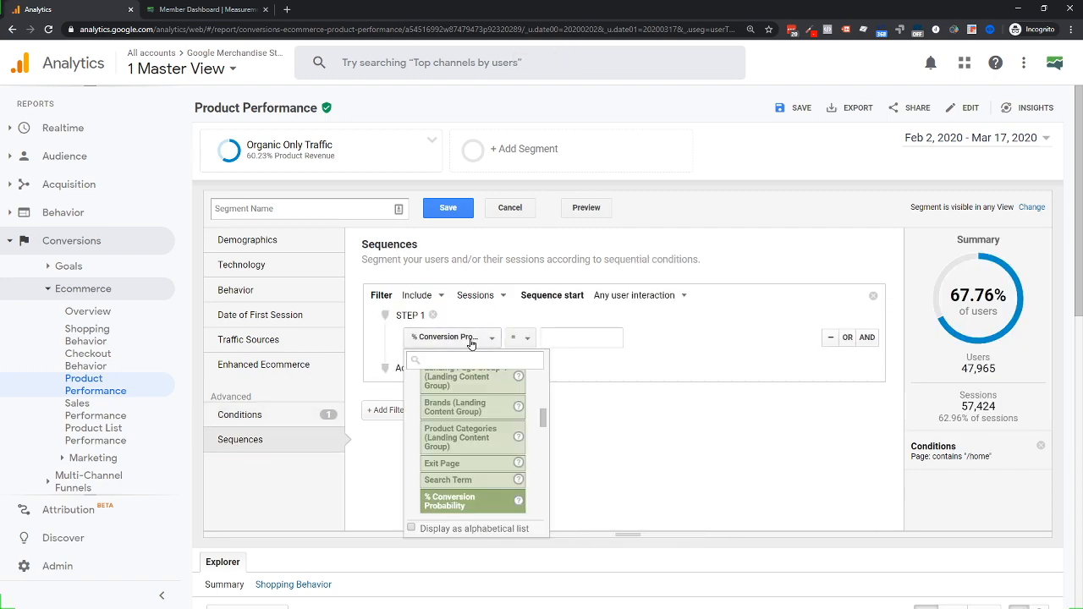
Set sequence Step 1 to Page contains /home
{"action": "type", "text": "page"}
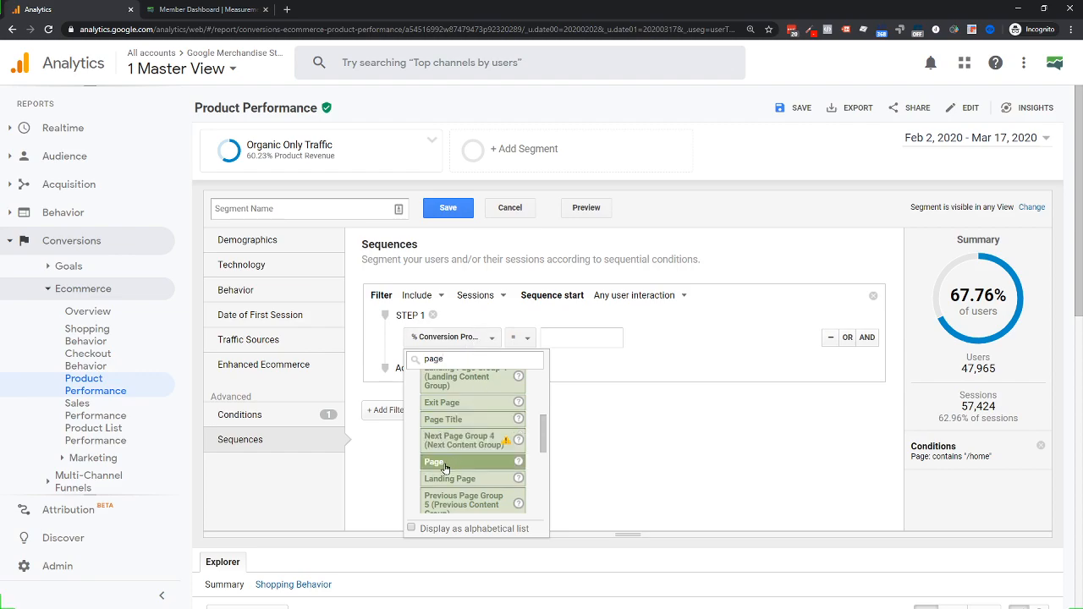
{"action": "left_click", "coordinate": [444, 464]}
{"action": "left_click", "coordinate": [561, 333]}
{"action": "type", "text": "/h"}
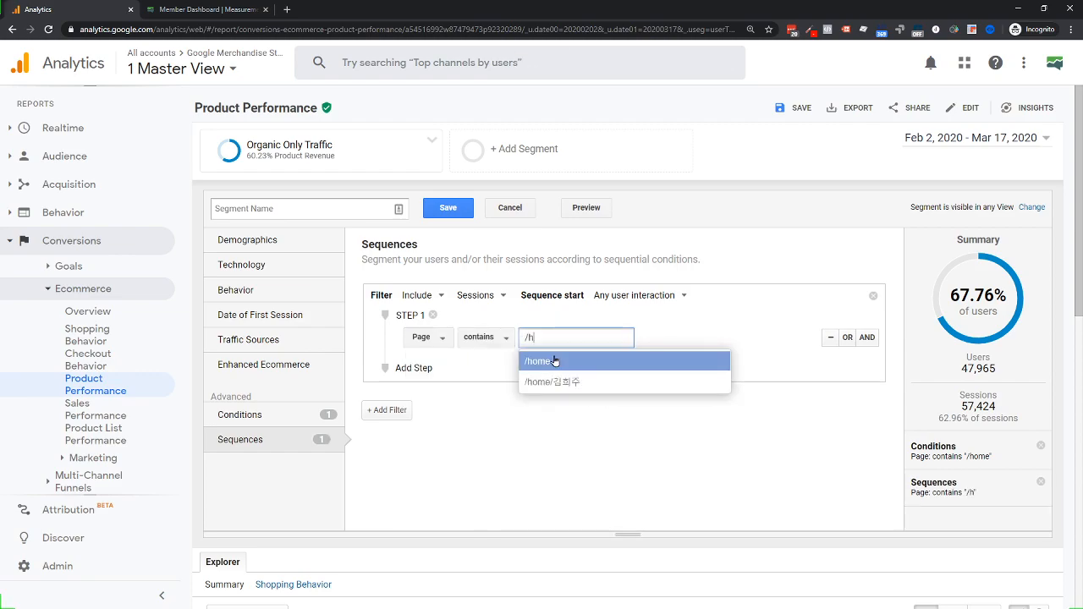
{"action": "left_click", "coordinate": [550, 382]}
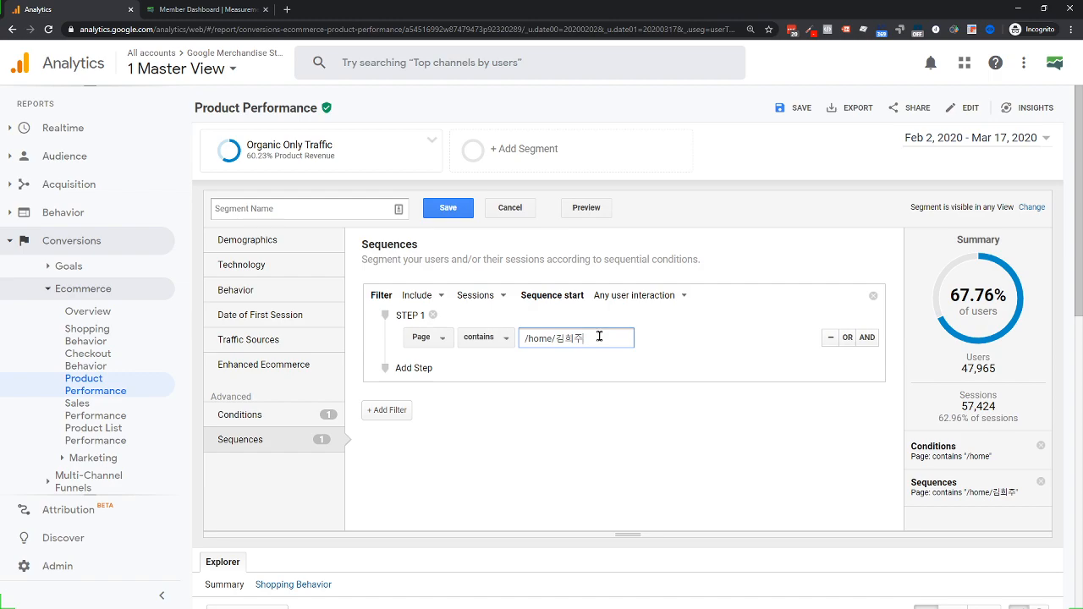
{"action": "left_click_drag", "start_coordinate": [602, 337], "coordinate": [556, 337]}
{"action": "key", "text": "BackSpace"}
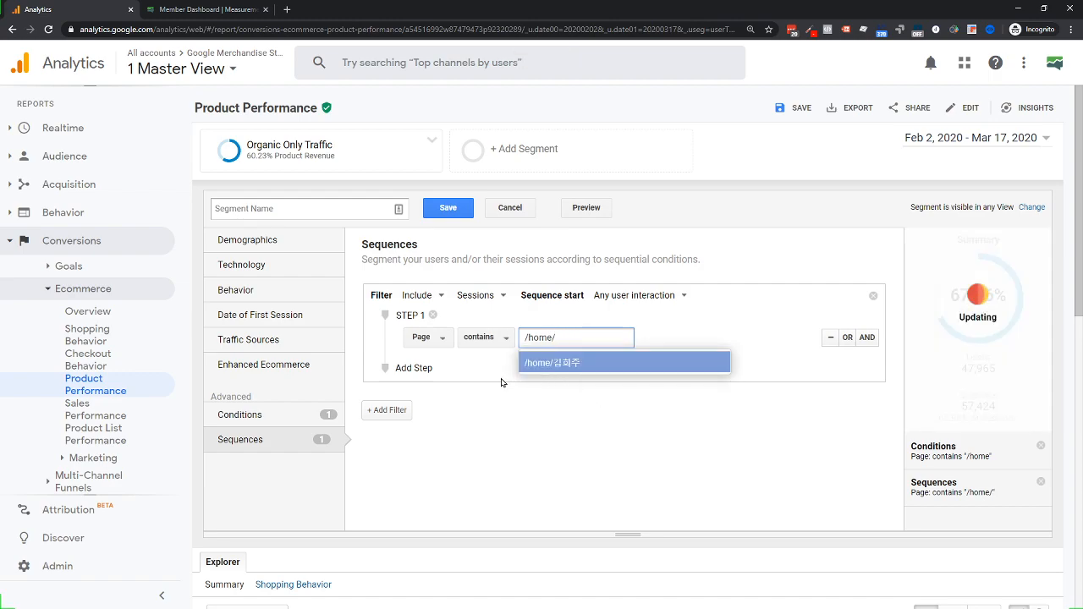
{"action": "key", "text": "BackSpace"}
{"action": "left_click", "coordinate": [544, 367]}
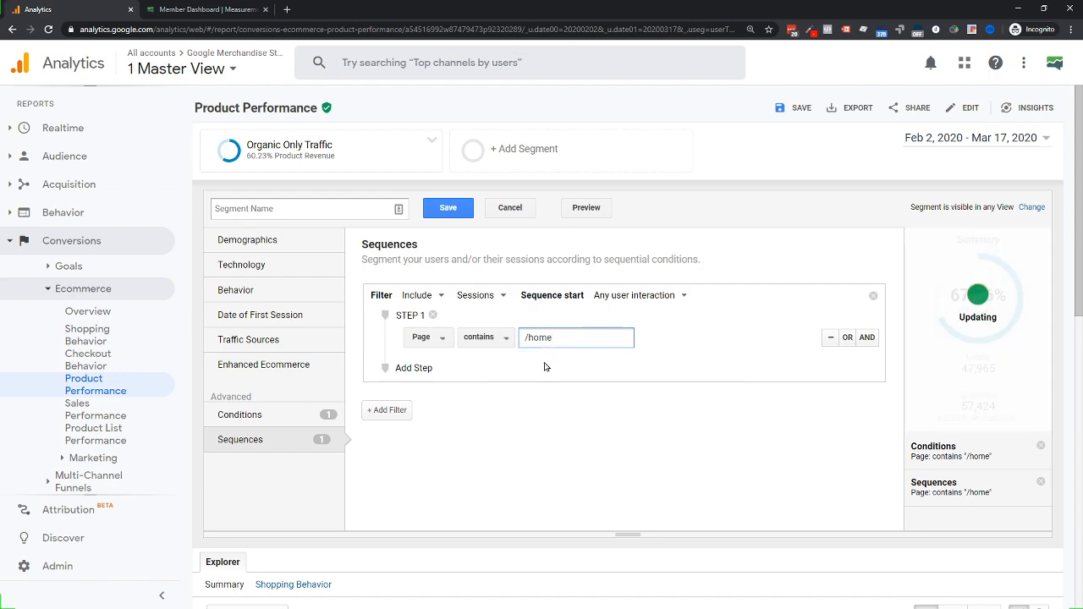
Add Step 2: Event Action contains Quickview Click
{"action": "left_click", "coordinate": [423, 367]}
{"action": "left_click", "coordinate": [441, 418]}
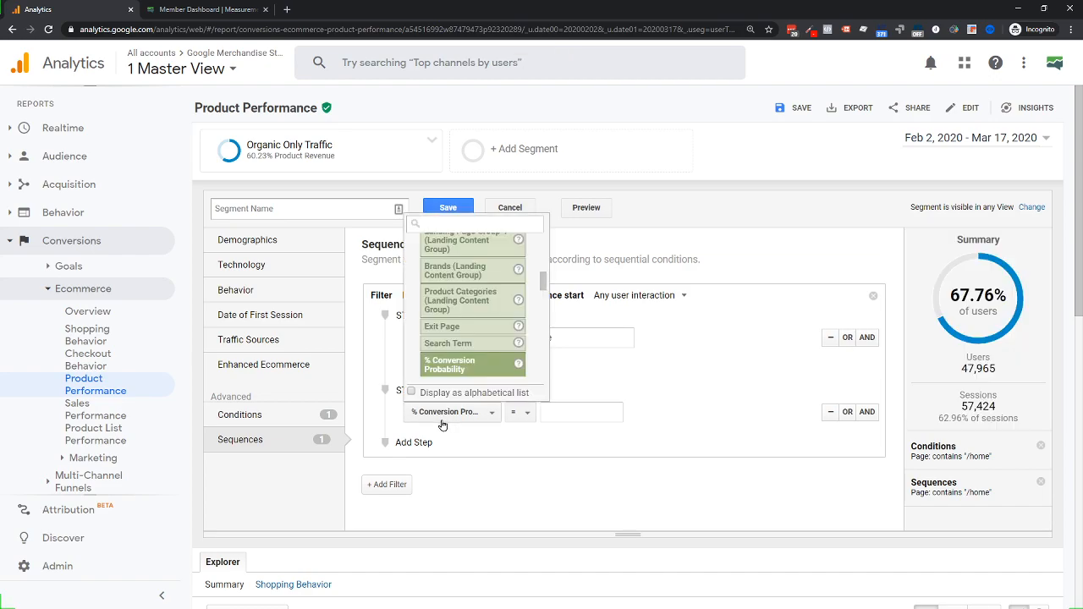
{"action": "type", "text": "action"}
{"action": "left_click", "coordinate": [461, 246]}
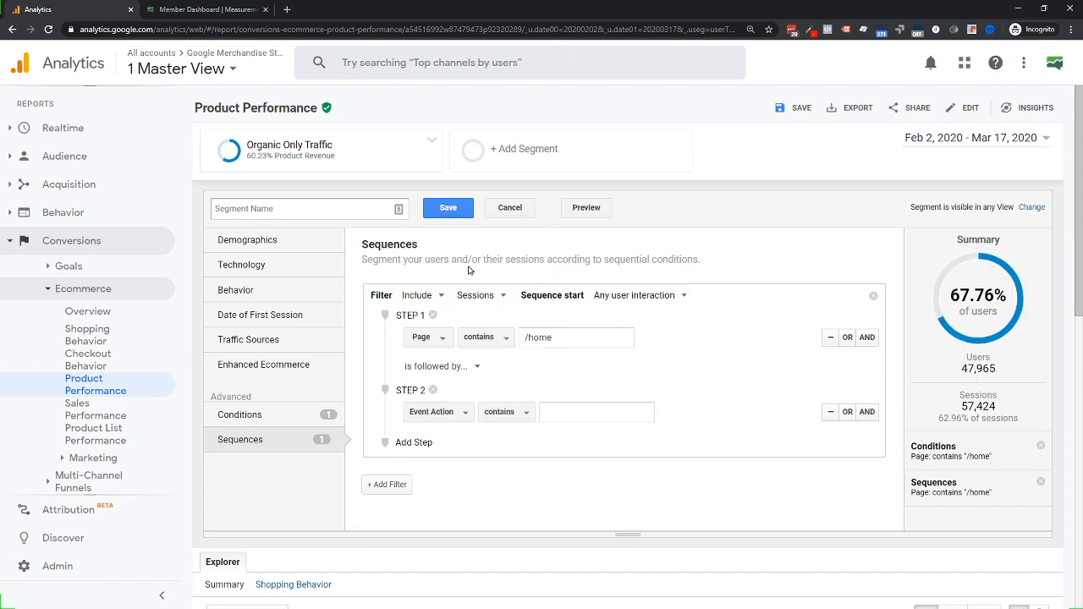
{"action": "left_click", "coordinate": [553, 413]}
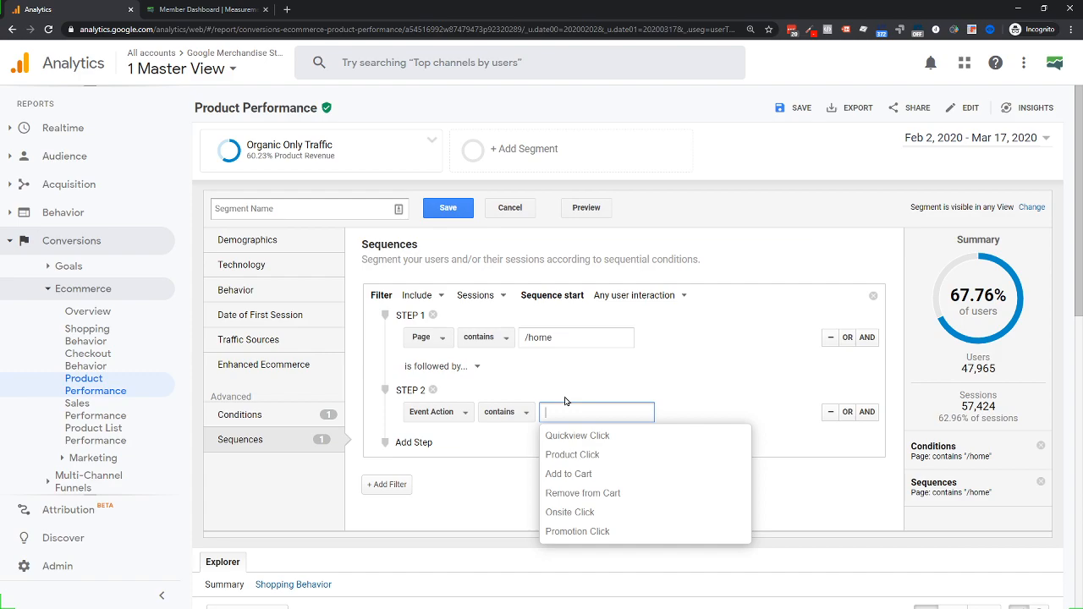
{"action": "type", "text": "pla"}
{"action": "key", "text": "BackSpace"}
{"action": "key", "text": "BackSpace"}
{"action": "key", "text": "BackSpace"}
{"action": "left_click", "coordinate": [561, 437]}
Add Step 3: Event Label contains Google Tee White
{"action": "left_click", "coordinate": [417, 441]}
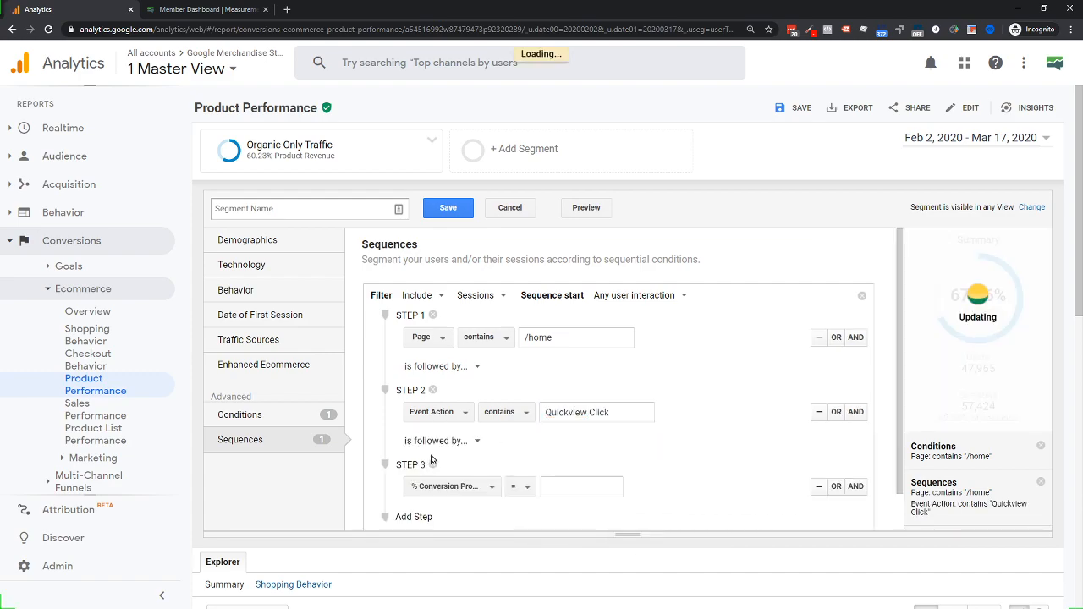
{"action": "left_click", "coordinate": [440, 496]}
{"action": "type", "text": "lave"}
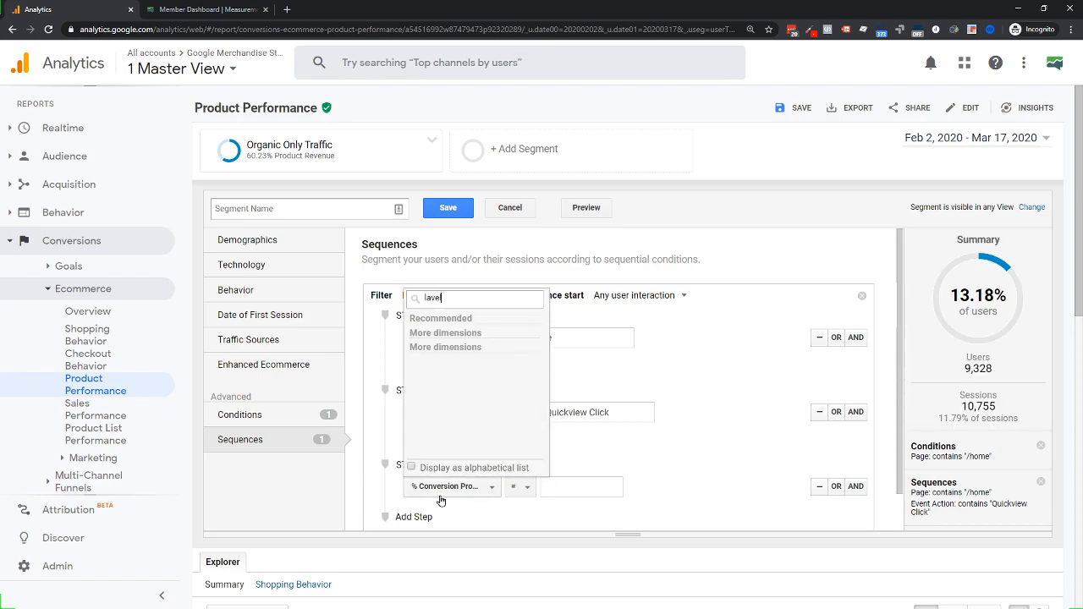
{"action": "key", "text": "BackSpace"}
{"action": "type", "text": "be"}
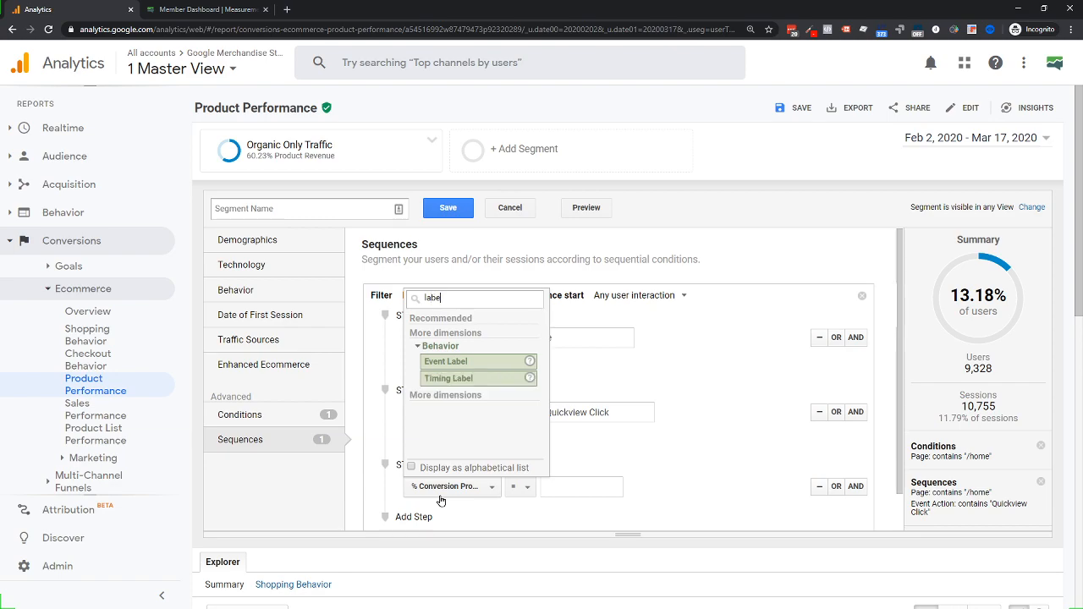
{"action": "left_click", "coordinate": [446, 361]}
{"action": "left_click", "coordinate": [562, 483]}
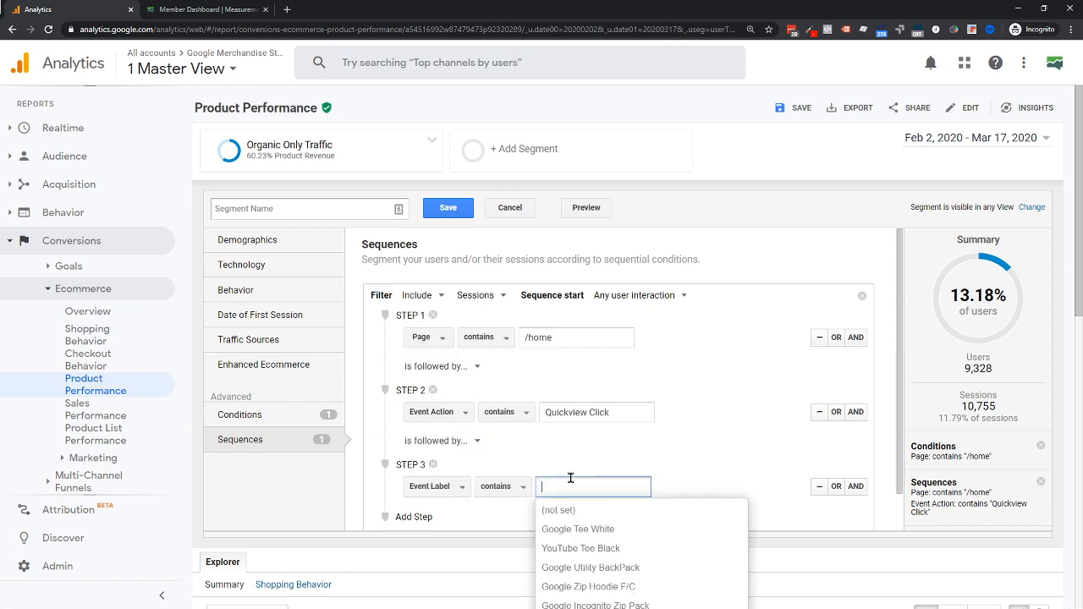
{"action": "left_click", "coordinate": [546, 529]}
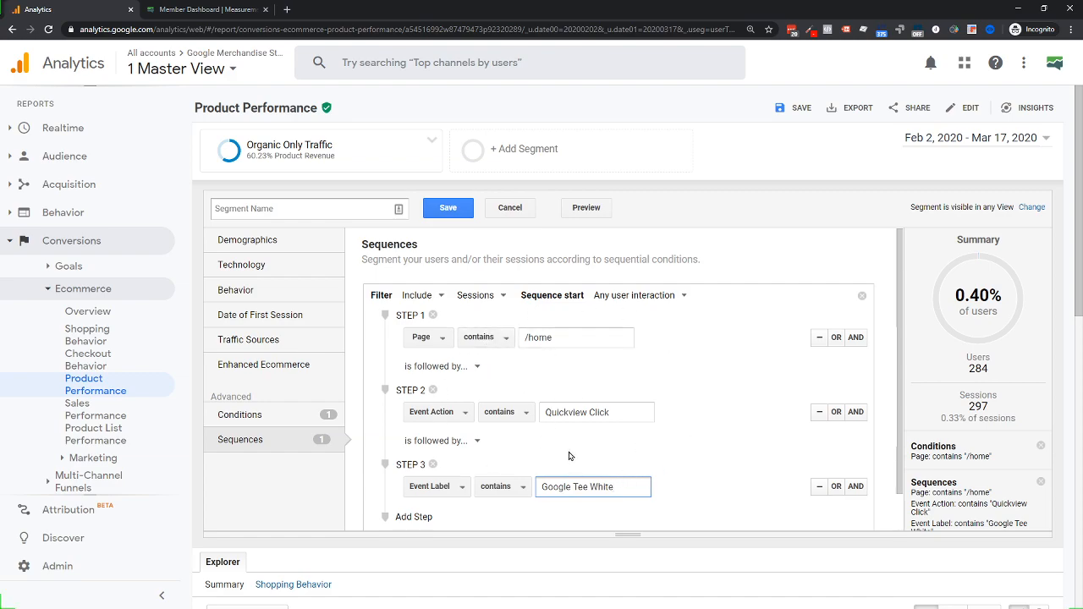
{"action": "scroll", "coordinate": [526, 390], "scroll_direction": "down", "scroll_amount": 1}
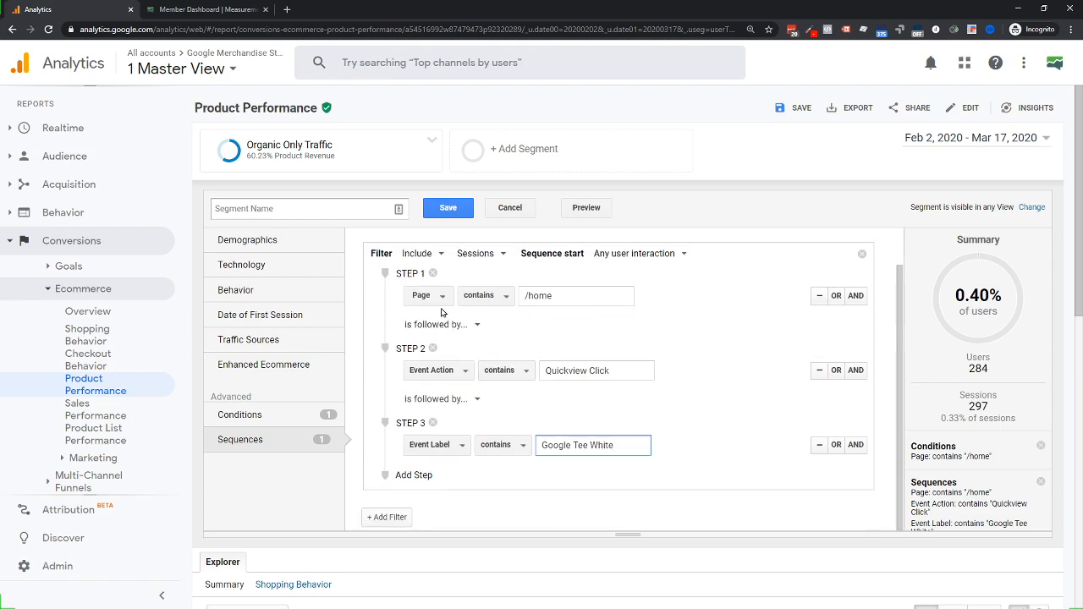